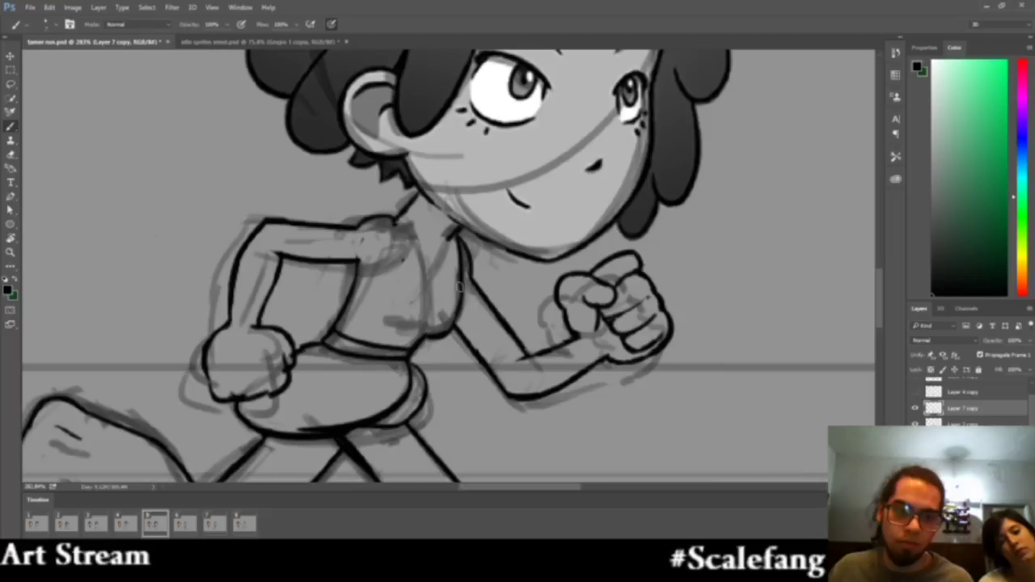
Ink the line running from the neck down the chest and clean up the lower front curve of the chest outline
drag(452, 241, 443, 278)
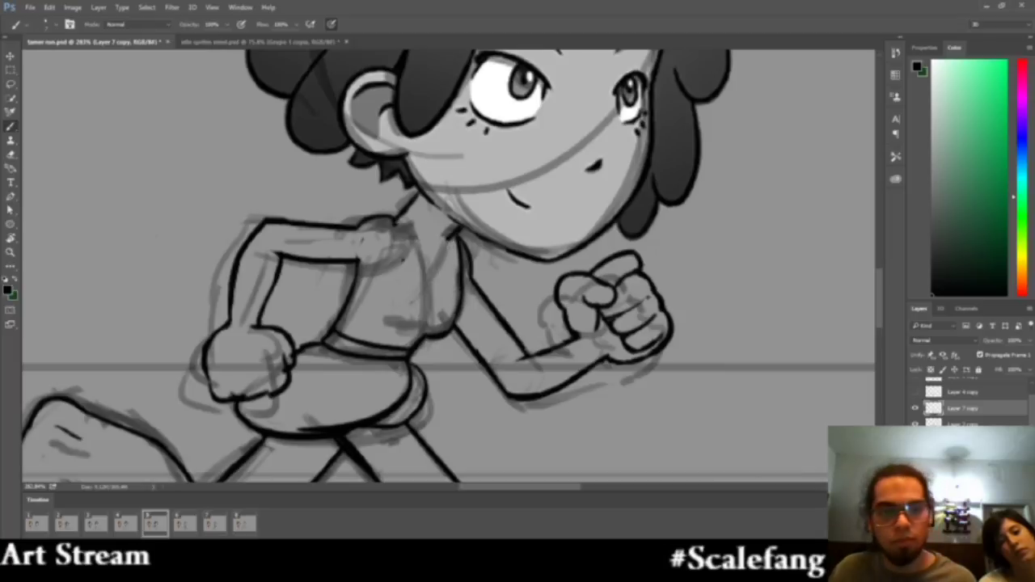
drag(453, 235, 428, 288)
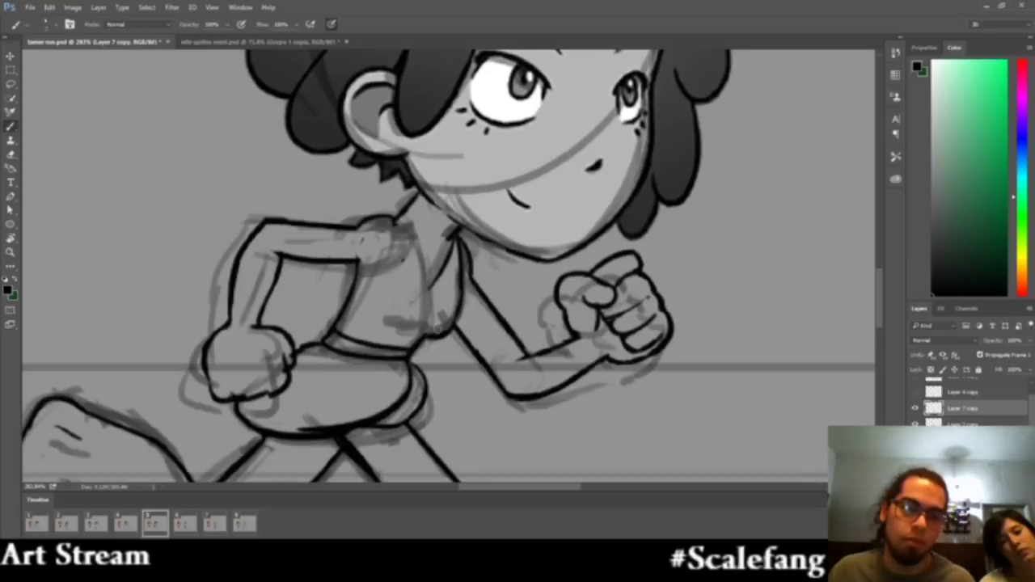
key(e)
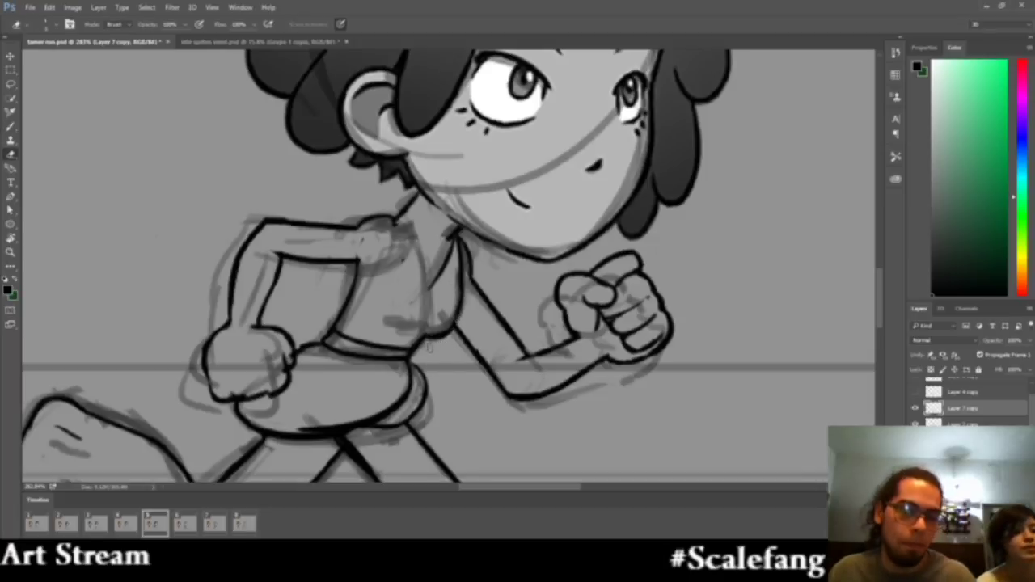
mouse_move(431, 343)
mouse_down()
mouse_move(458, 296)
mouse_move(441, 330)
mouse_up()
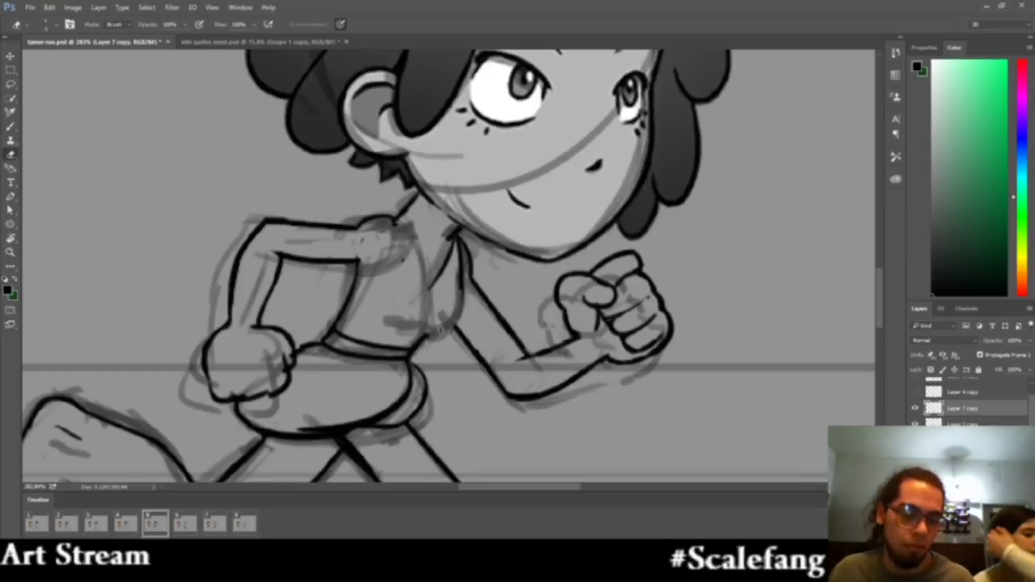
key(b)
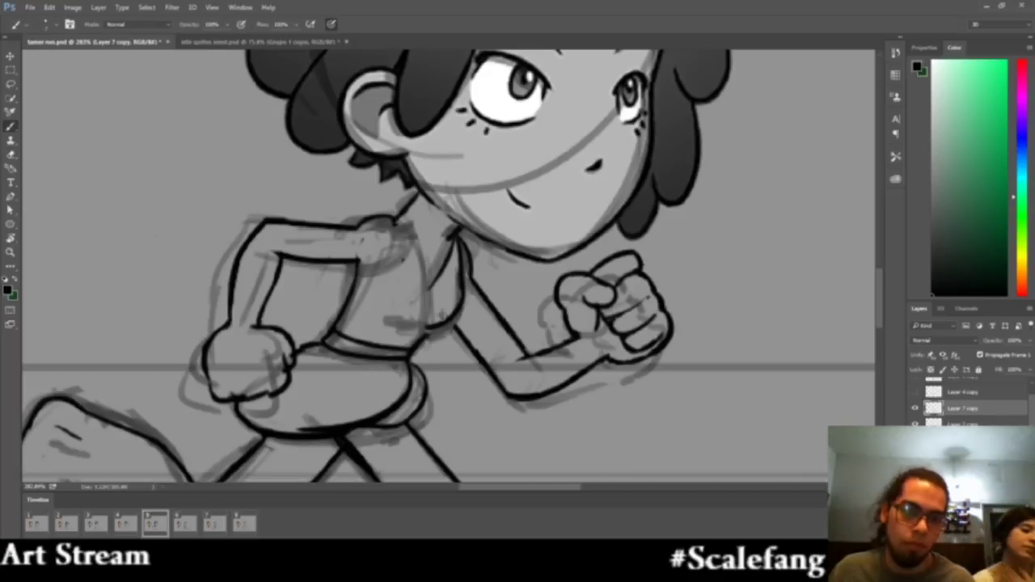
key(ctrl+z)
mouse_move(462, 288)
mouse_down()
mouse_move(427, 335)
mouse_move(460, 319)
mouse_move(464, 277)
mouse_move(439, 330)
mouse_up()
key(ctrl+z)
key(ctrl+z)
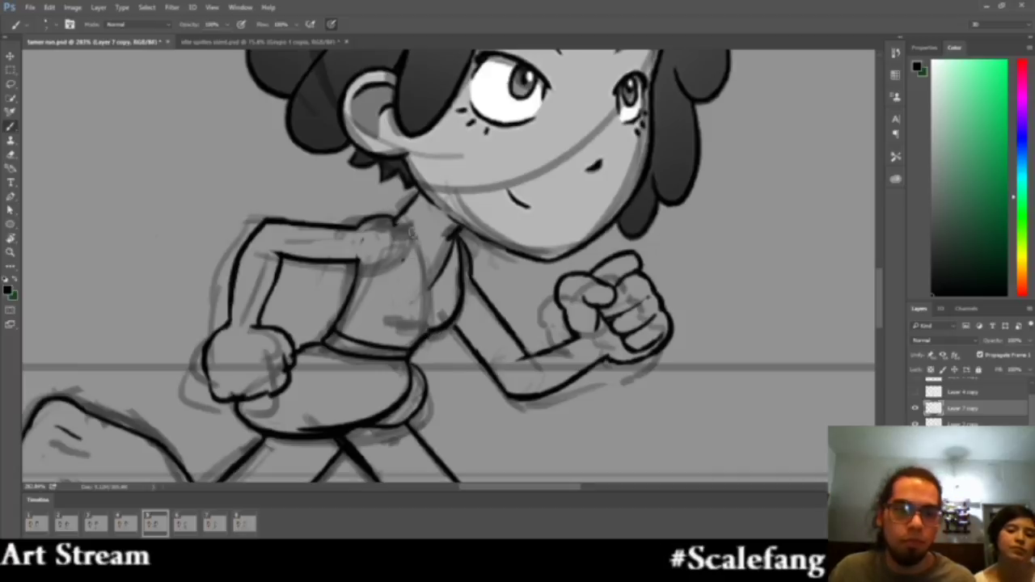
Ink the near front edge of the top as one curved line from the base of the neck down to the waist
drag(405, 217, 418, 273)
key(ctrl+z)
drag(406, 217, 418, 356)
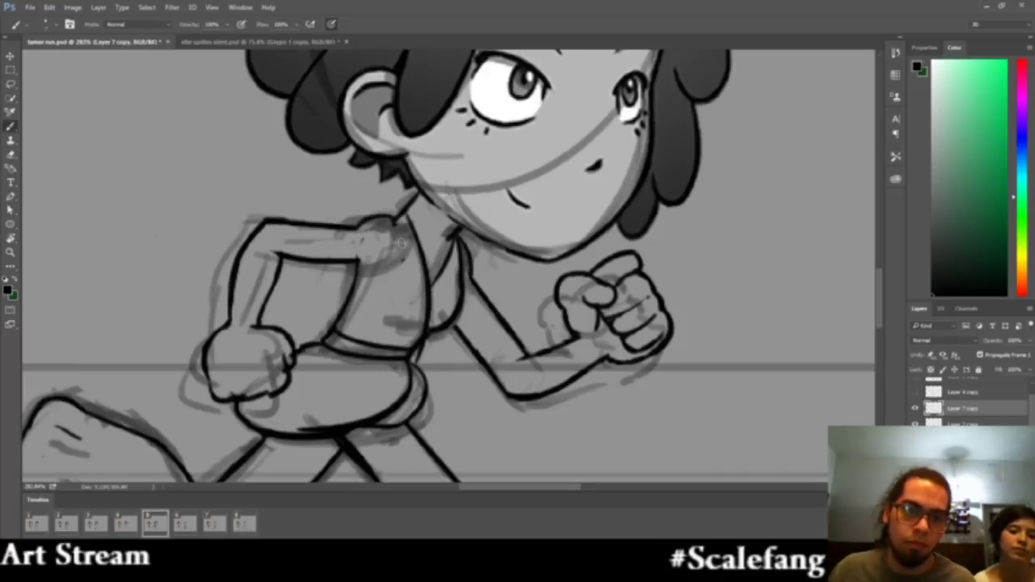
Erase the rough outline of the rear shoulder and redraw it as a smooth bump joining the neck to the upper arm
key(e)
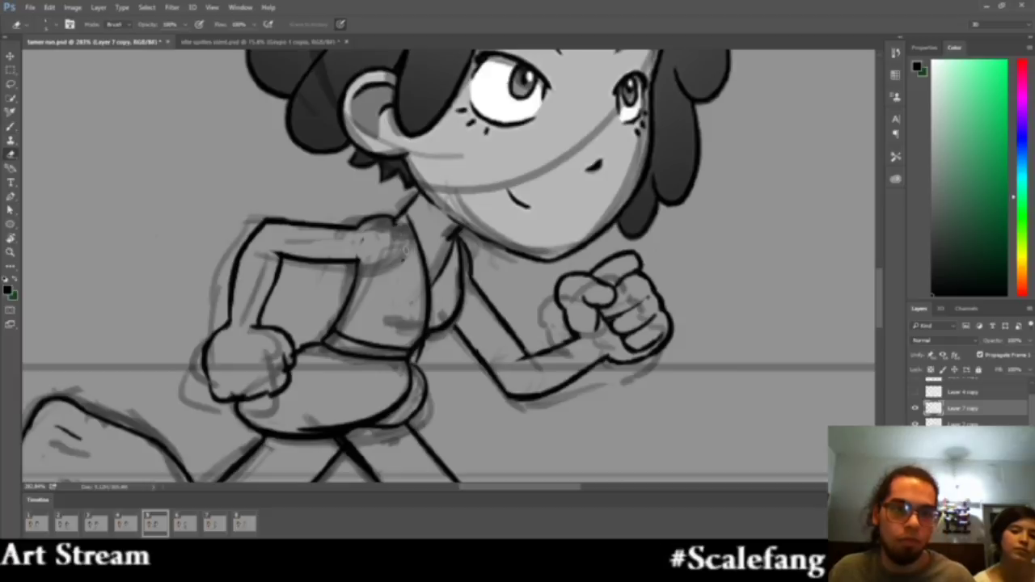
key(z)
mouse_move(402, 264)
mouse_down()
mouse_move(343, 261)
mouse_move(363, 267)
mouse_move(360, 241)
mouse_move(403, 259)
mouse_move(492, 248)
mouse_move(474, 240)
mouse_move(421, 257)
mouse_up()
key(e)
key(b)
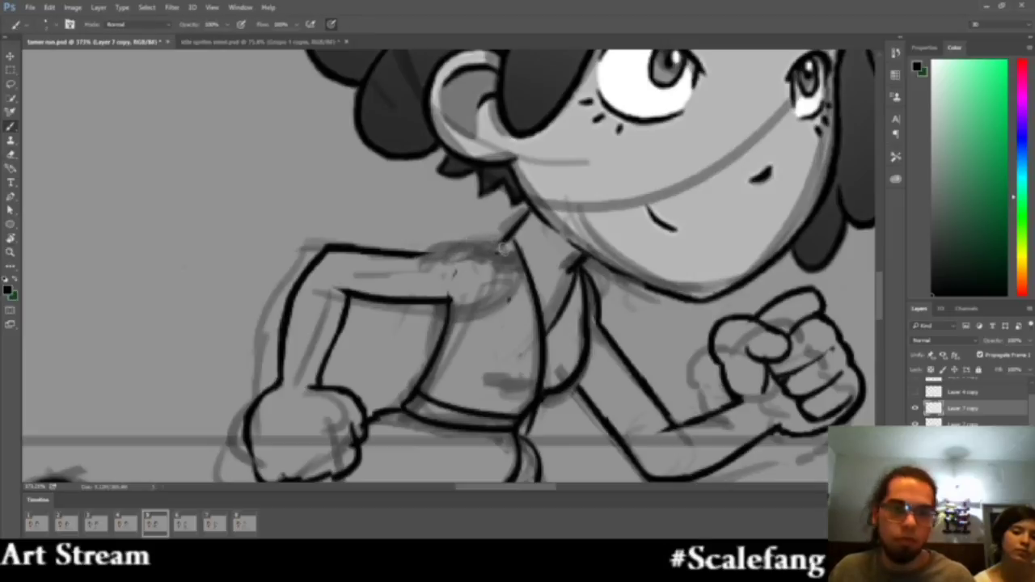
mouse_move(503, 245)
mouse_down()
mouse_move(474, 253)
mouse_move(508, 237)
mouse_move(454, 249)
mouse_move(484, 241)
mouse_move(463, 234)
mouse_move(453, 254)
mouse_move(448, 245)
mouse_move(493, 241)
mouse_move(446, 253)
mouse_move(407, 253)
mouse_move(441, 243)
mouse_move(372, 251)
mouse_up()
key(ctrl+z)
key(ctrl+z)
key(e)
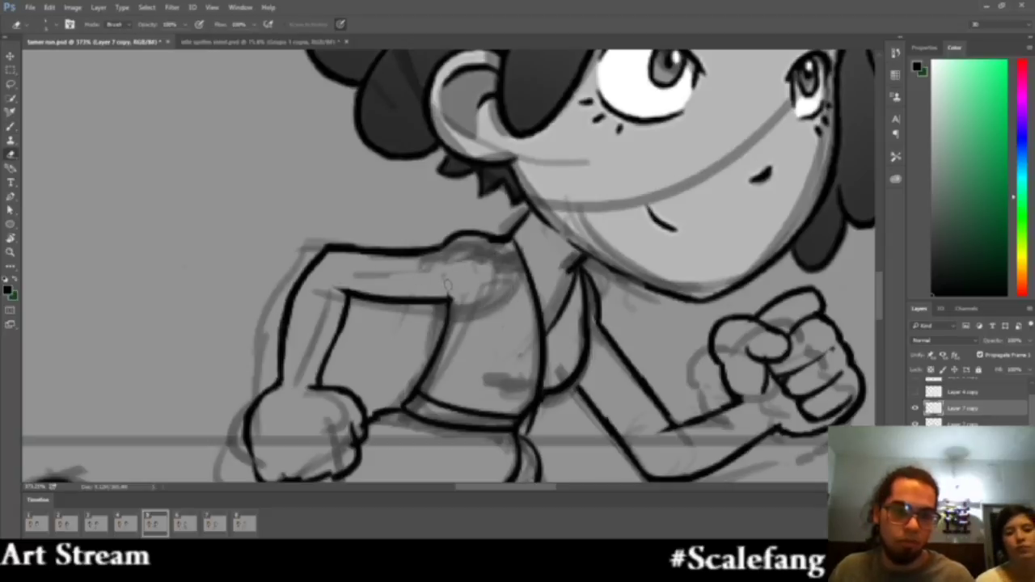
Ink the curved armhole line from the top of the rear shoulder down across the torso
key(b)
drag(499, 243, 458, 332)
key(ctrl+z)
mouse_move(501, 244)
mouse_down()
mouse_move(455, 290)
mouse_move(471, 305)
mouse_move(452, 262)
mouse_move(482, 295)
mouse_move(481, 352)
mouse_move(480, 292)
mouse_move(511, 309)
mouse_move(479, 310)
mouse_move(506, 314)
mouse_up()
Ink the small rounded outer toe at the tip of the front foot, closing it onto the sole line
key(z)
key(b)
key(z)
mouse_move(438, 332)
mouse_down()
mouse_move(491, 353)
mouse_move(437, 317)
mouse_move(526, 291)
mouse_move(546, 258)
mouse_up()
key(b)
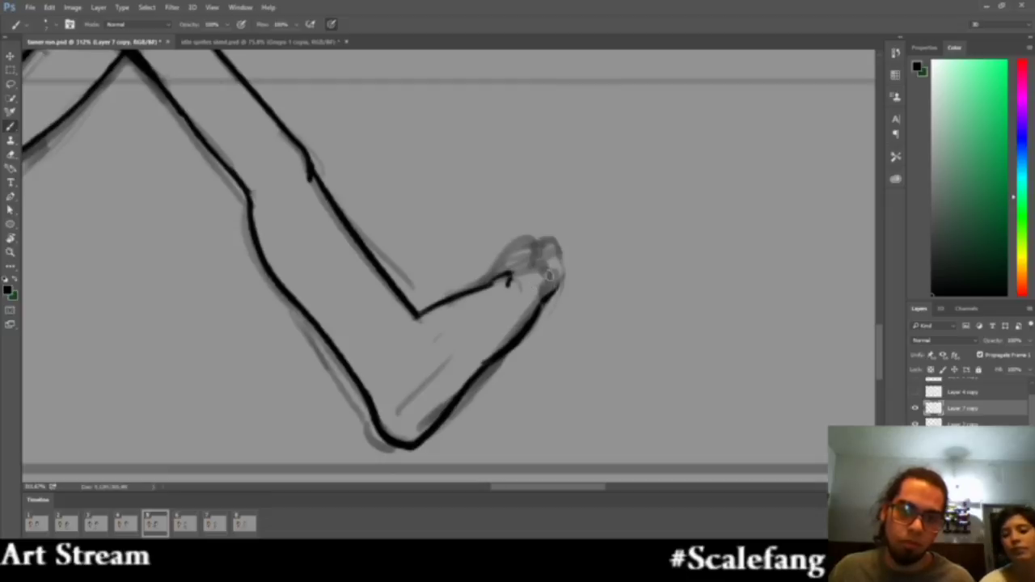
key(e)
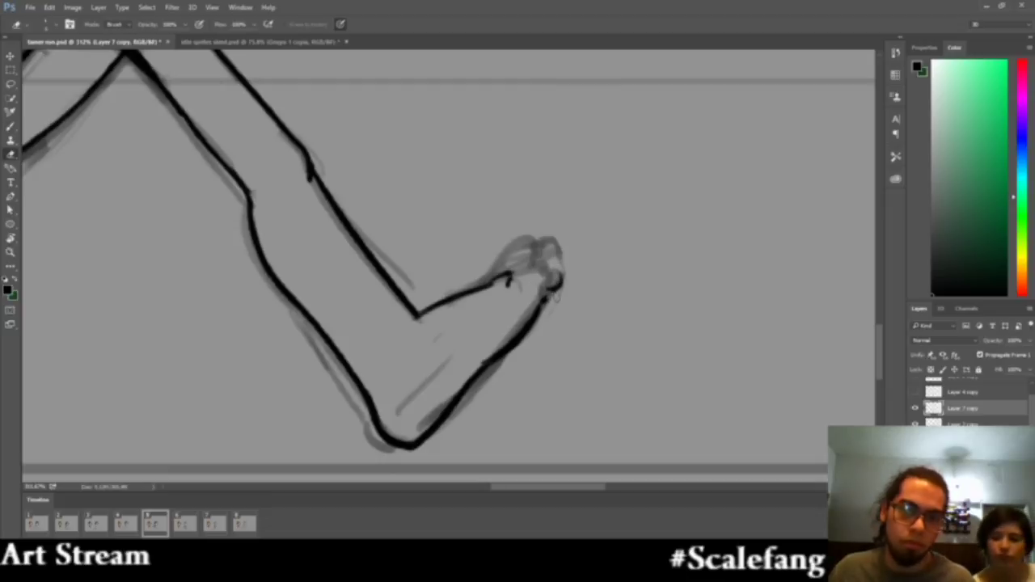
key(b)
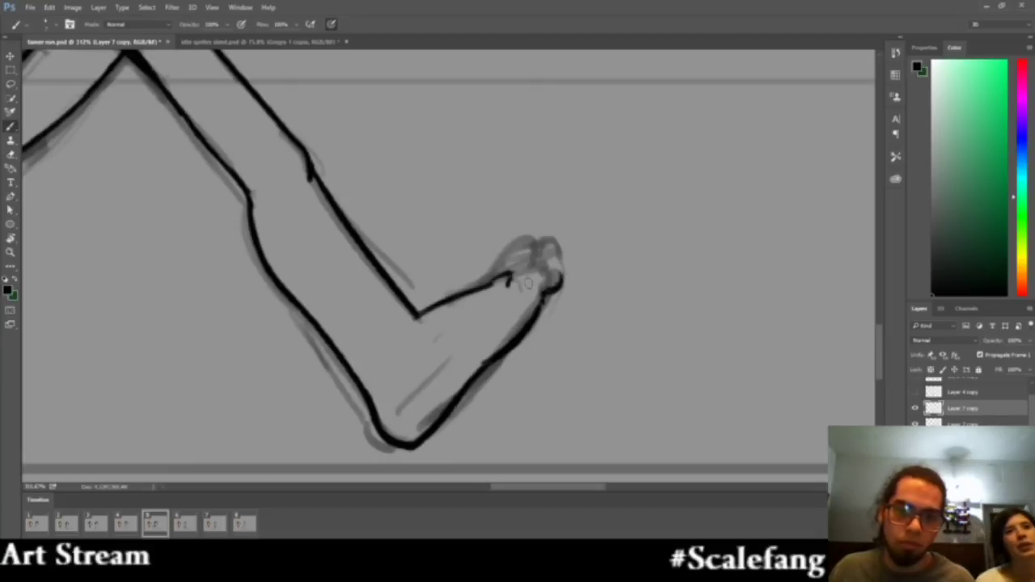
key(ctrl+z)
drag(529, 286, 539, 275)
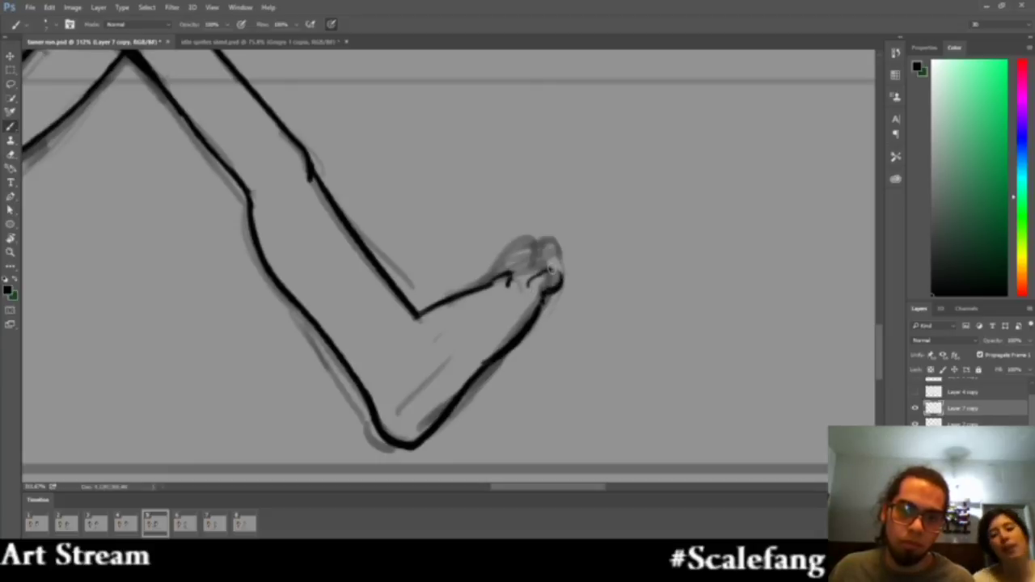
key(ctrl+z)
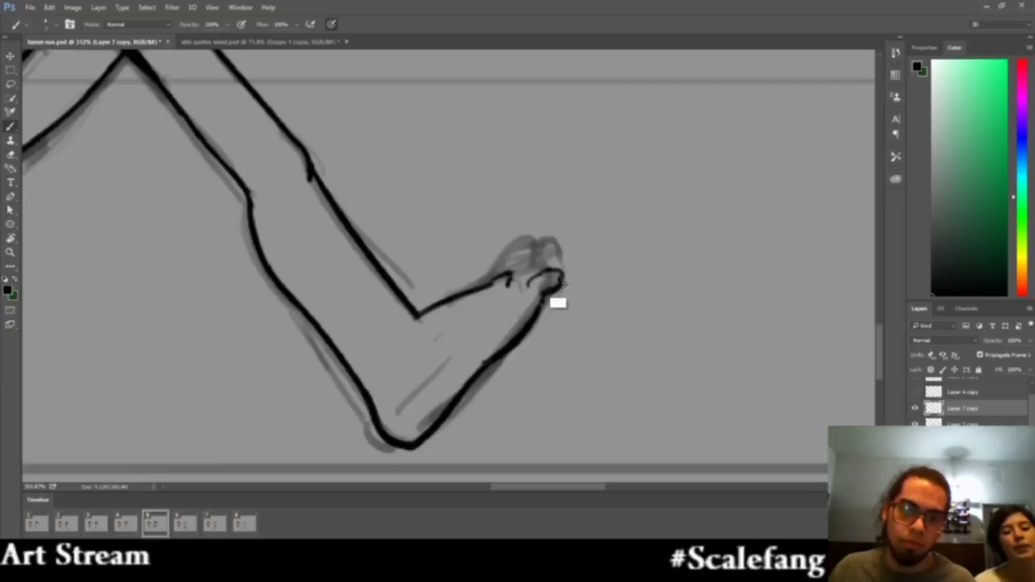
key(ctrl+z)
drag(559, 288, 543, 272)
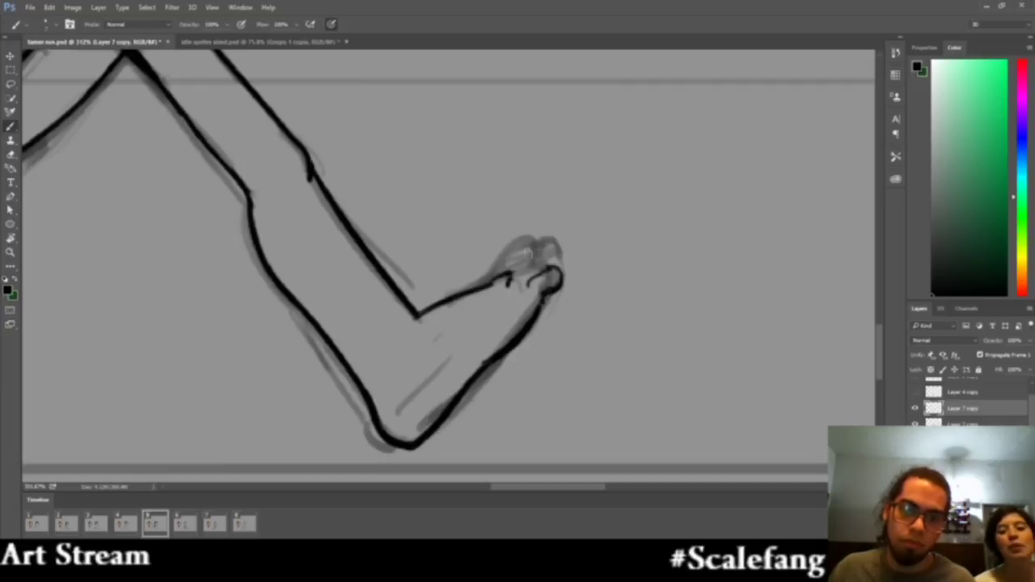
Erase the short stub ending the top line of the foot and draw an outline for the big toe there
key(e)
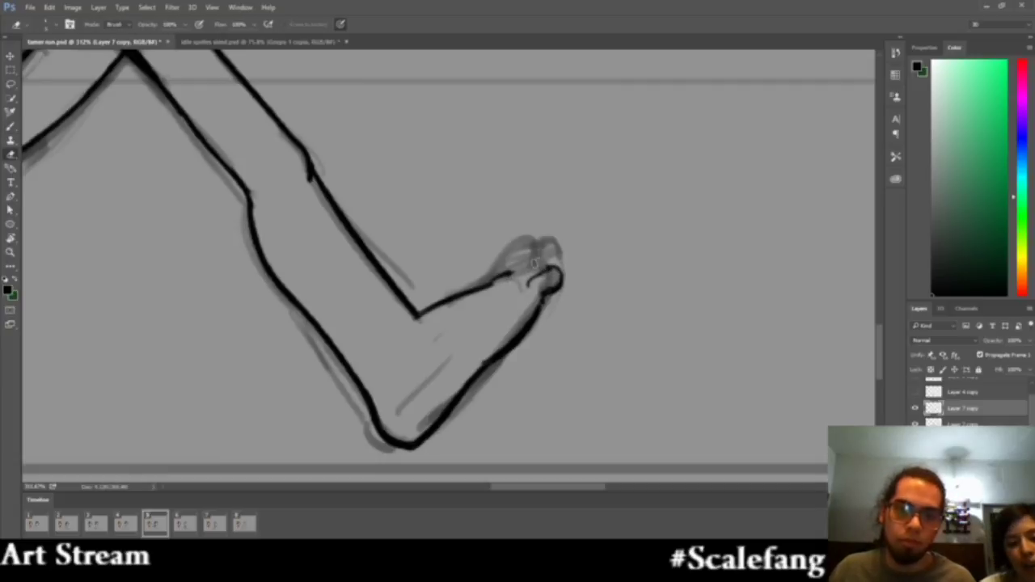
key(b)
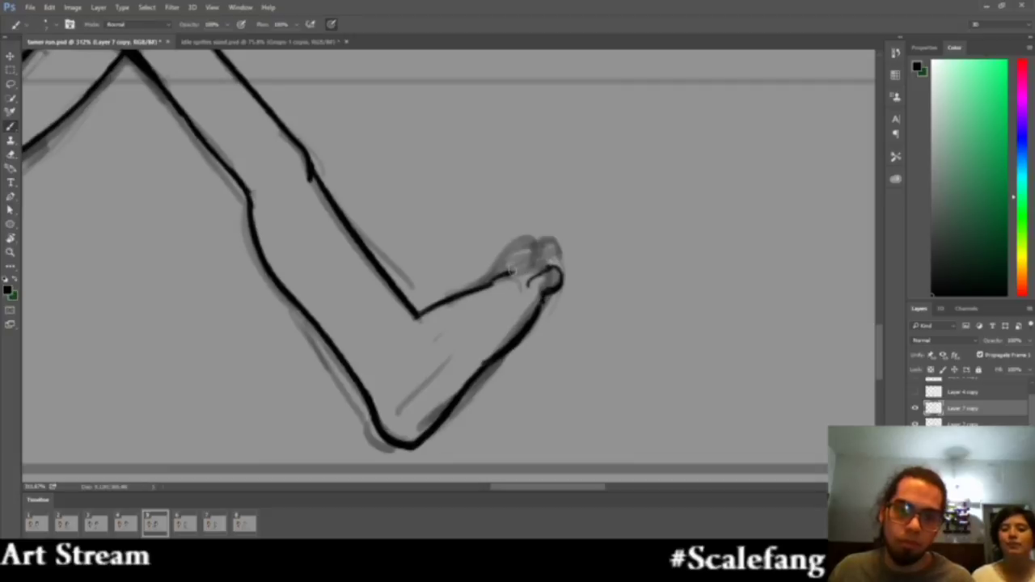
mouse_move(512, 272)
mouse_down()
mouse_move(531, 241)
mouse_move(509, 277)
mouse_move(531, 241)
mouse_move(538, 250)
mouse_up()
key(ctrl+z)
key(ctrl+z)
key(ctrl+z)
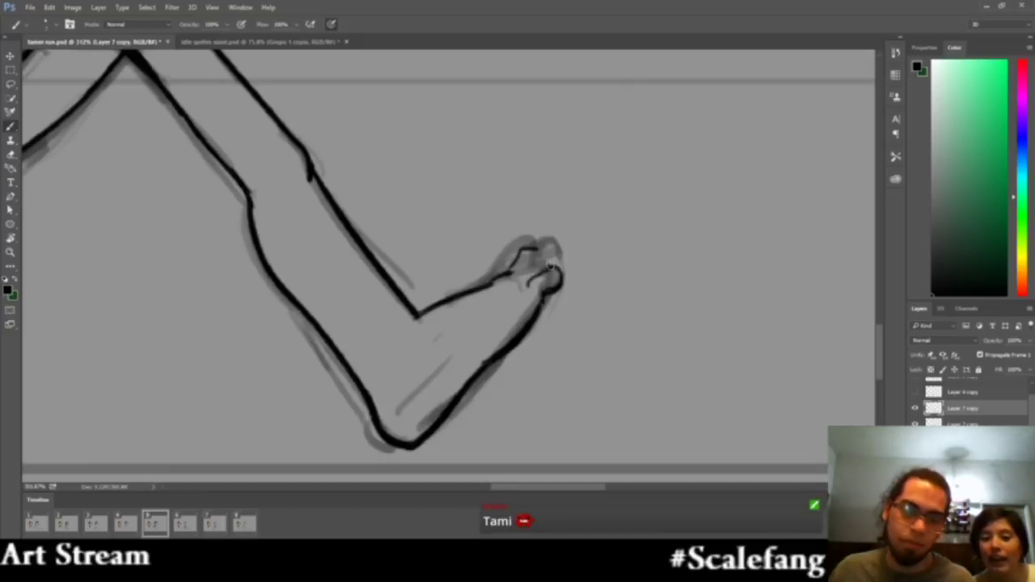
Ink the middle toes as small curved strokes between the big toe and the outer toe, touching up overlaps with the eraser
key(e)
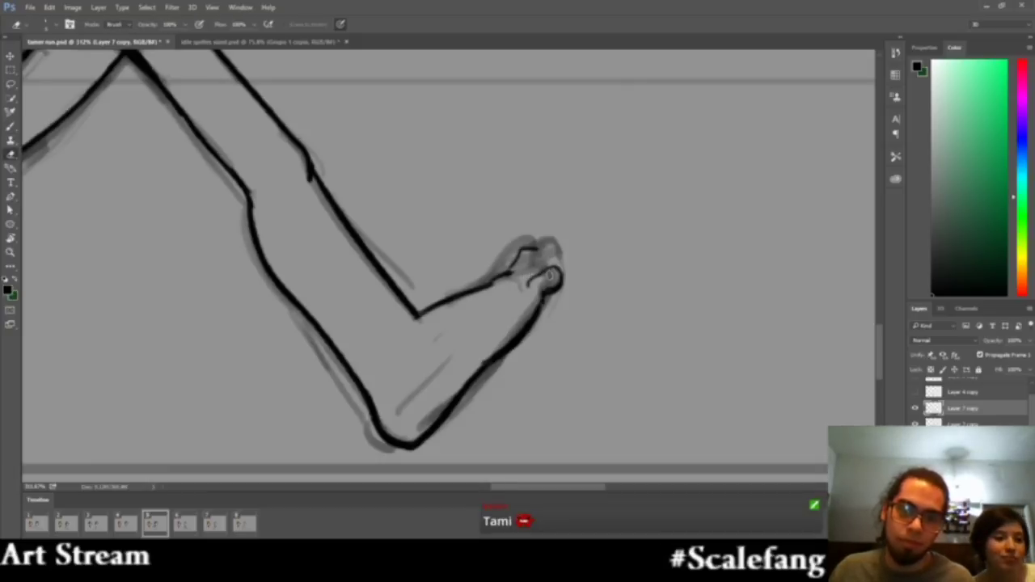
key(b)
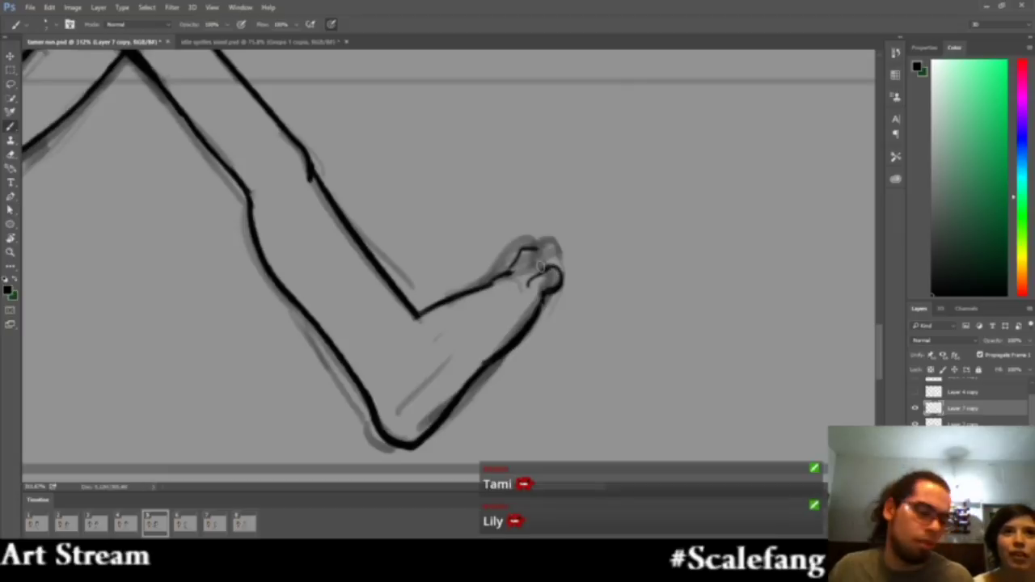
key(e)
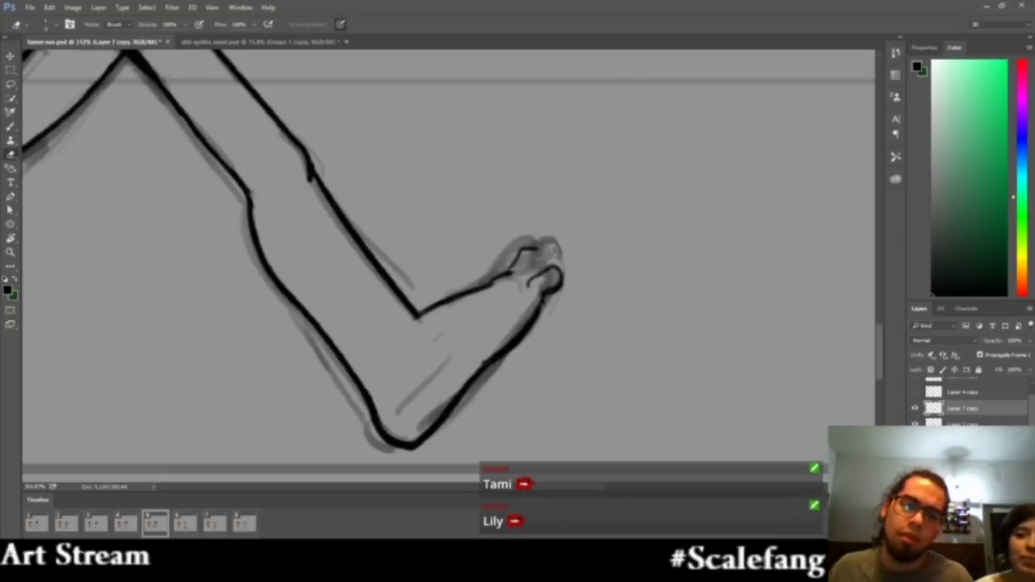
key(b)
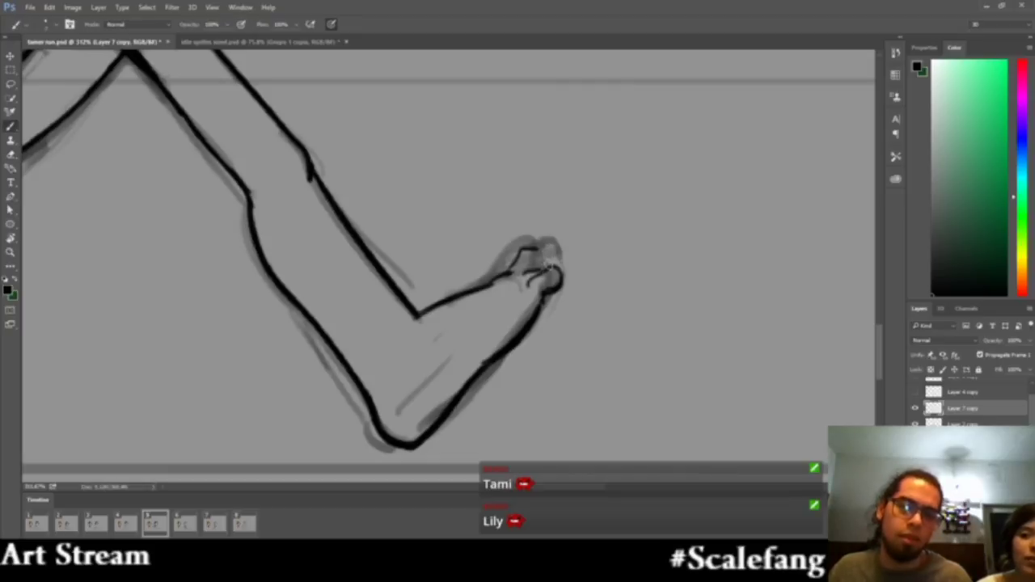
key(ctrl+z)
key(ctrl+z)
drag(527, 277, 540, 268)
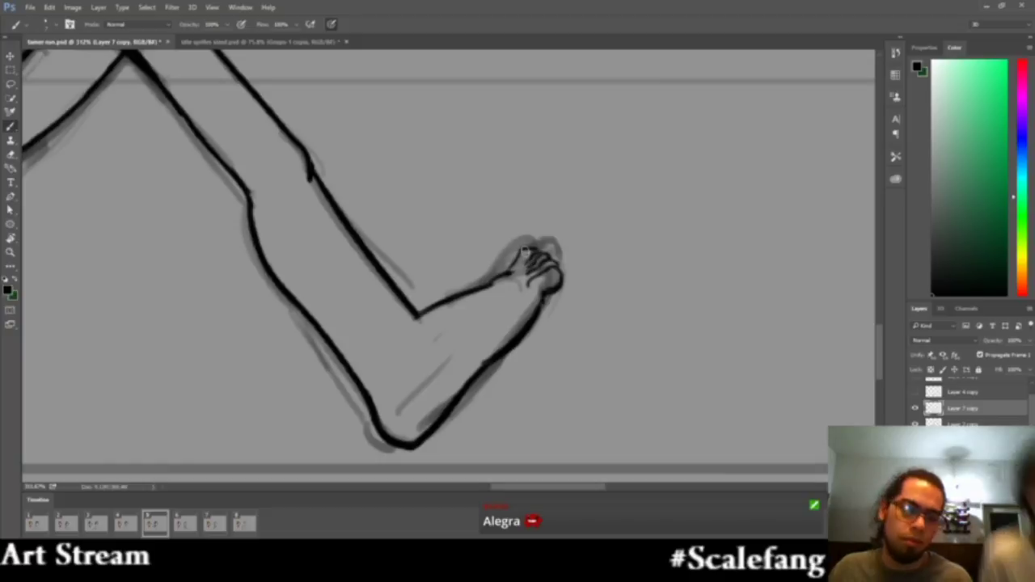
Erase the big toe's outline back to the top line of the foot and thin the outer toe's line
key(e)
drag(529, 249, 513, 262)
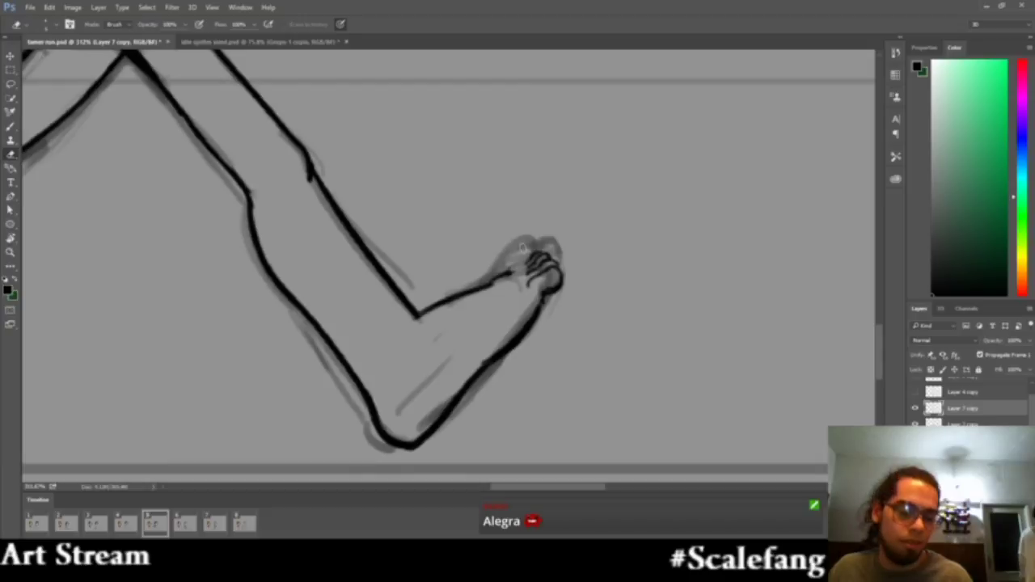
key(b)
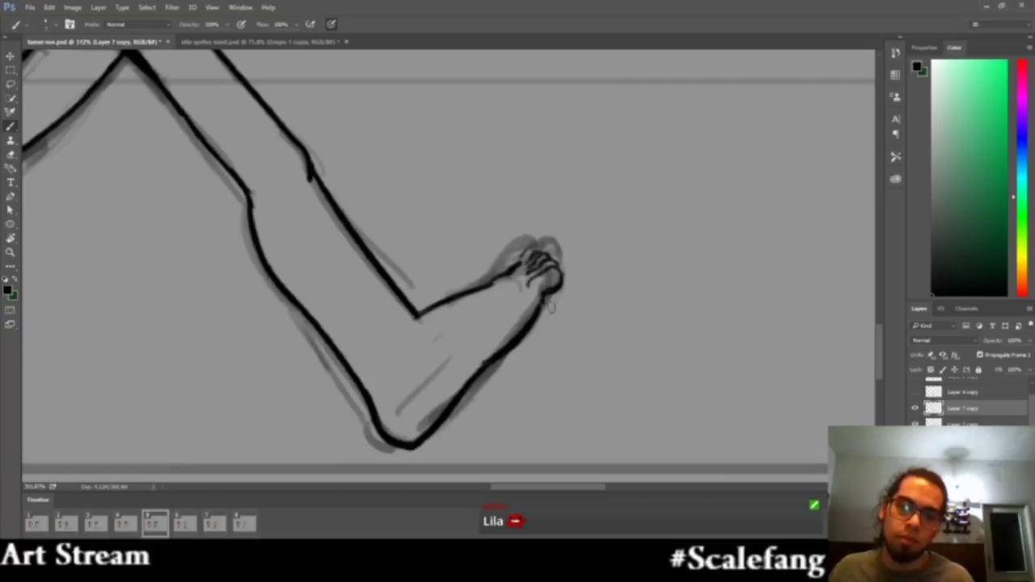
key(e)
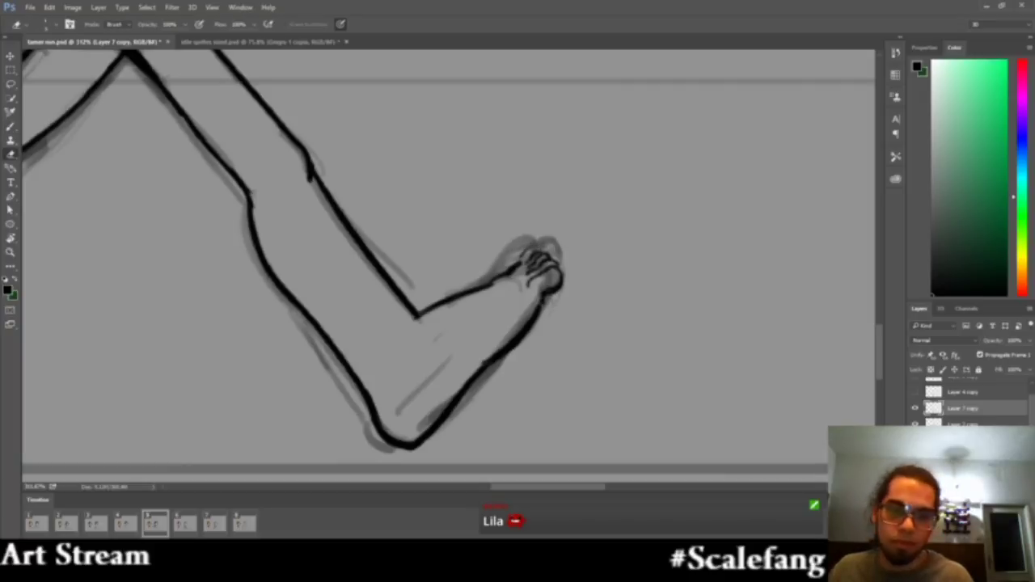
drag(552, 296, 562, 278)
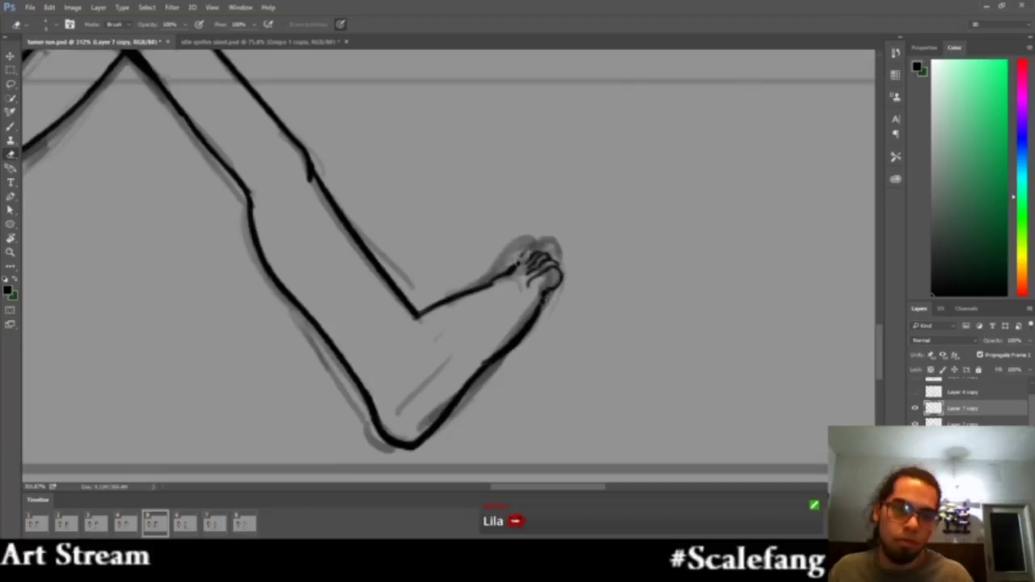
drag(522, 264, 515, 273)
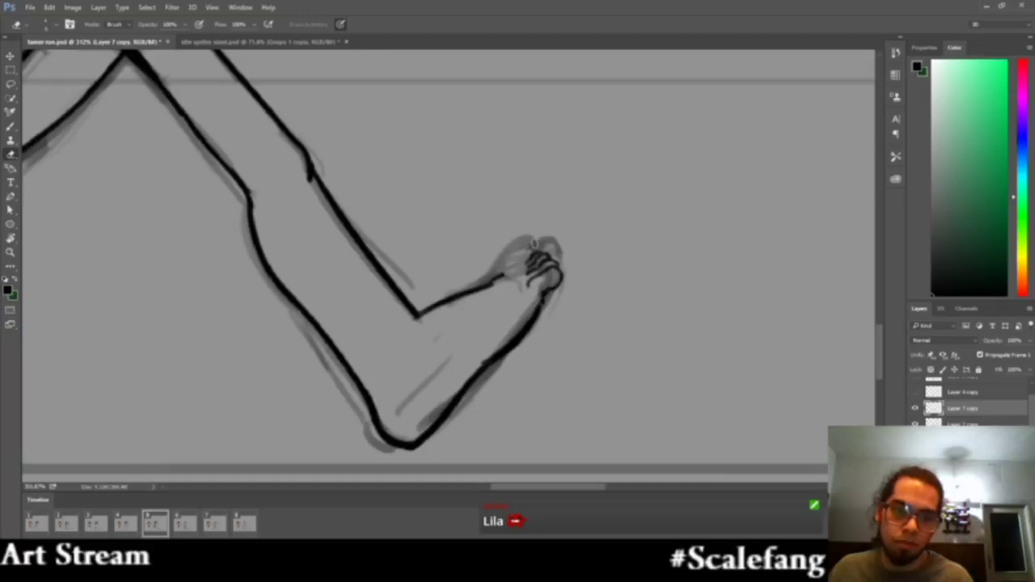
Redraw the big toe as a rounded shape beside the middle toes, connecting it to the top line of the foot
key(b)
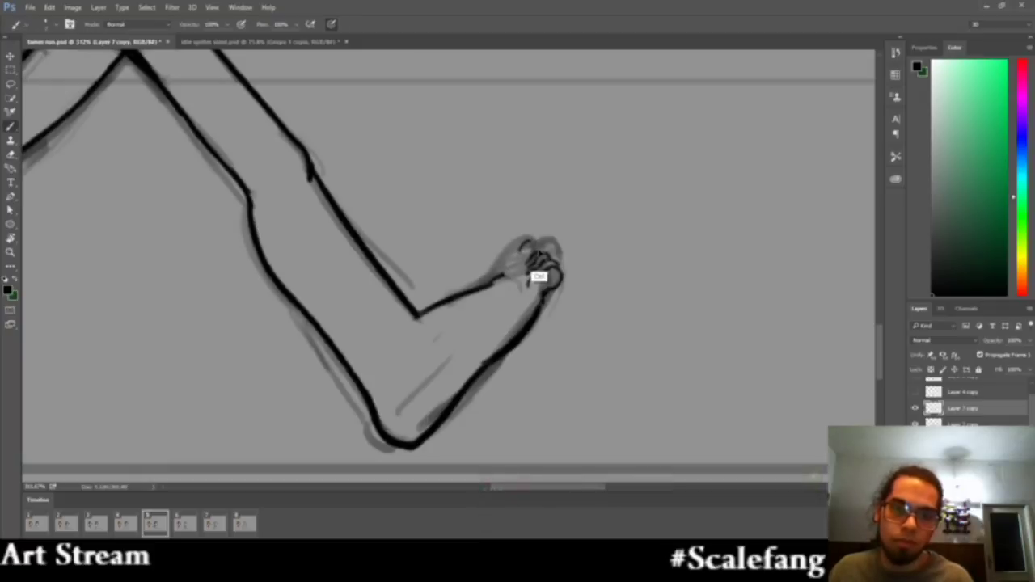
key(ctrl+z)
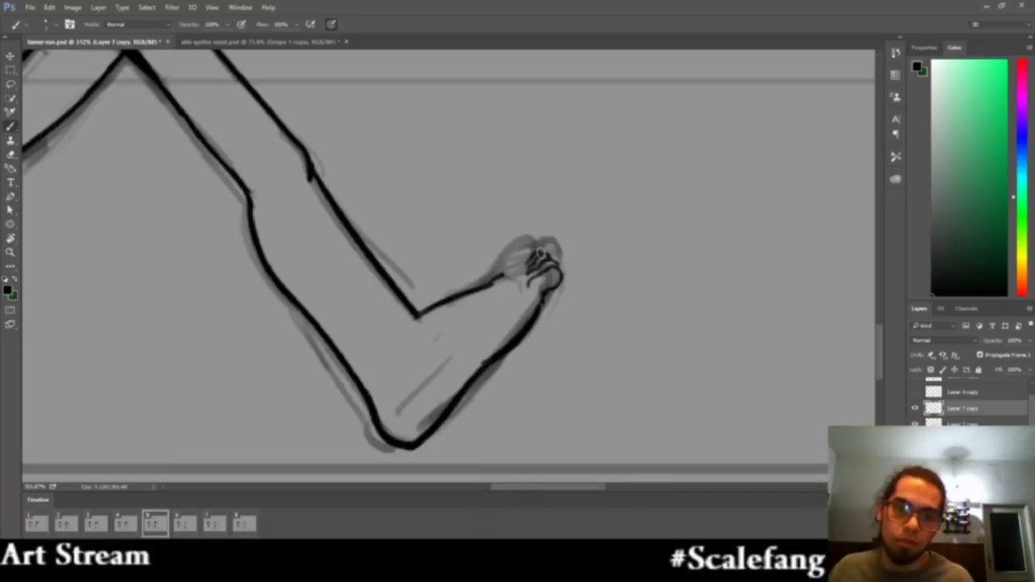
key(e)
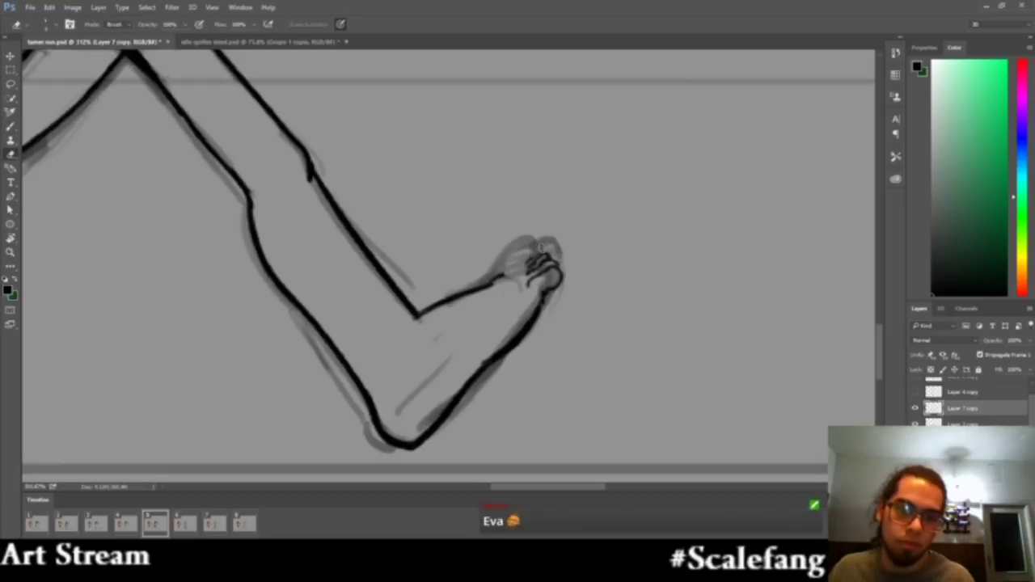
key(b)
key(ctrl+z)
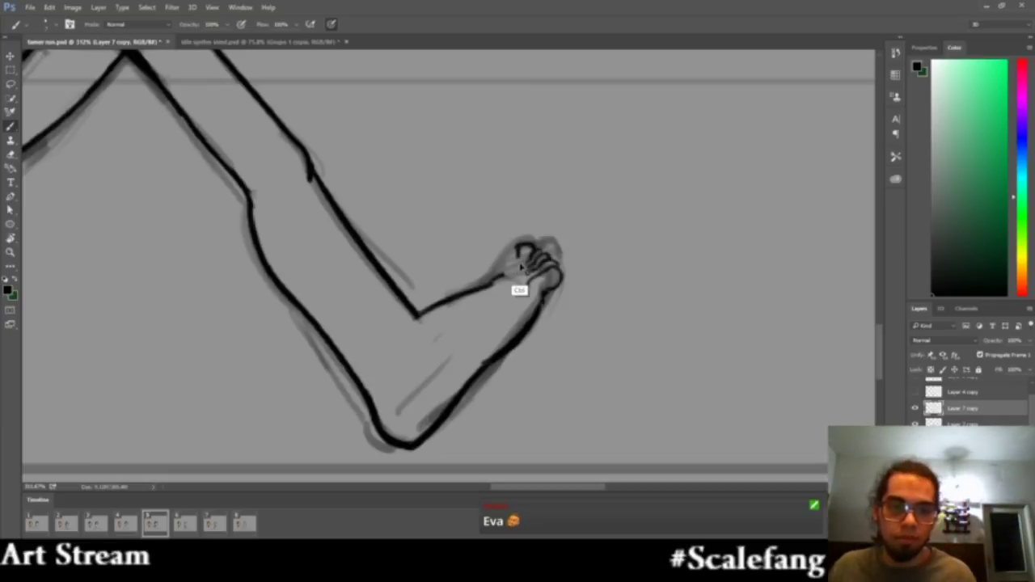
key(e)
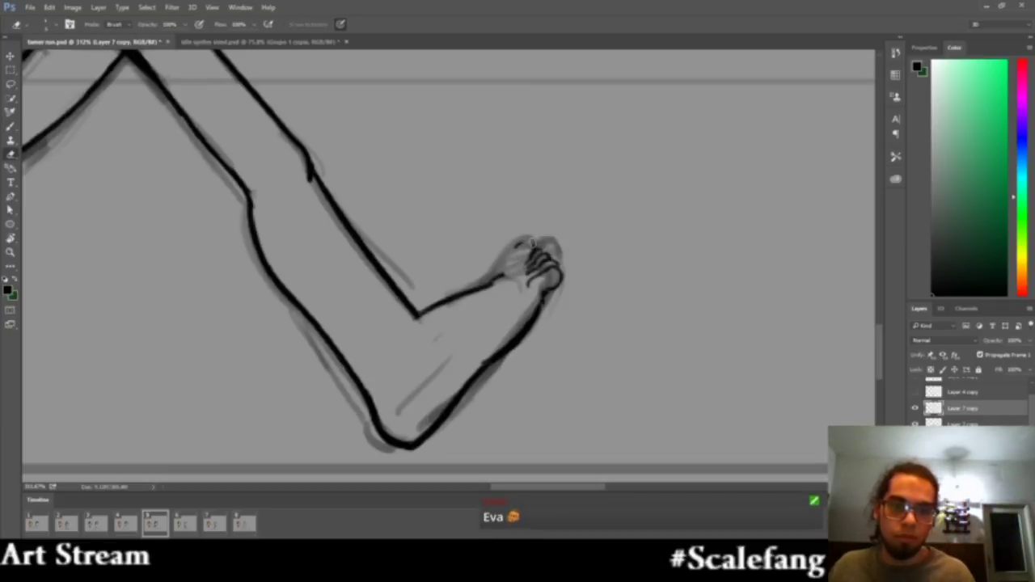
key(b)
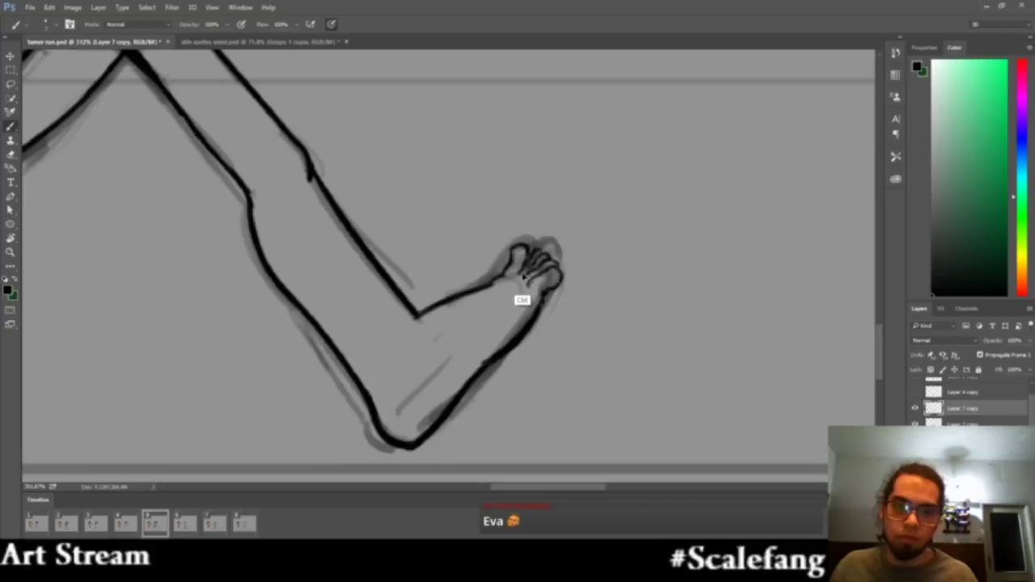
Erase the big toe's outline and redraw it as a smooth rounded curve joined to the top line of the foot
key(z)
mouse_move(603, 242)
mouse_down()
mouse_move(515, 272)
mouse_move(575, 248)
mouse_move(518, 249)
mouse_move(603, 234)
mouse_up()
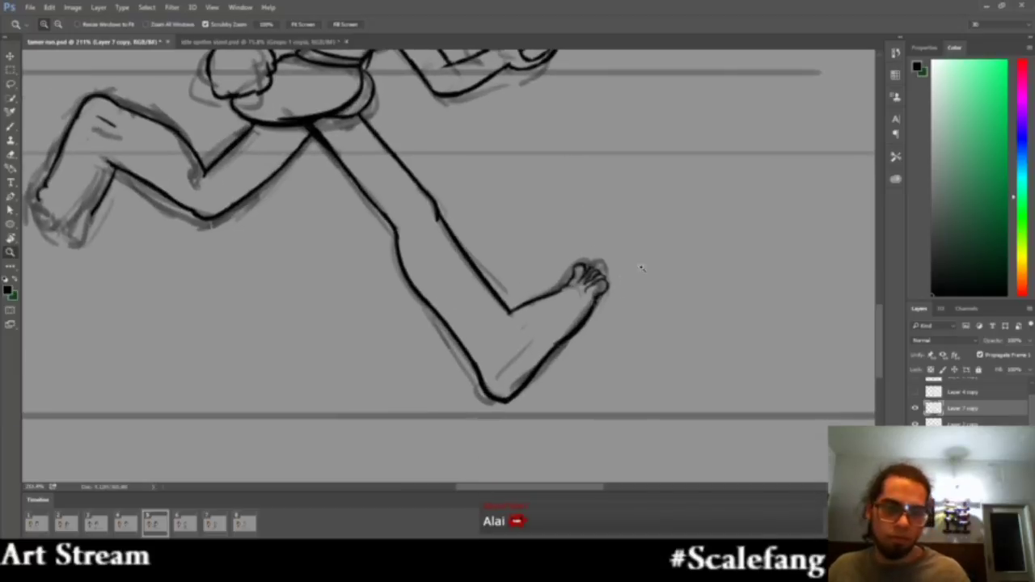
mouse_move(642, 267)
mouse_down()
mouse_move(629, 270)
mouse_move(636, 257)
mouse_up()
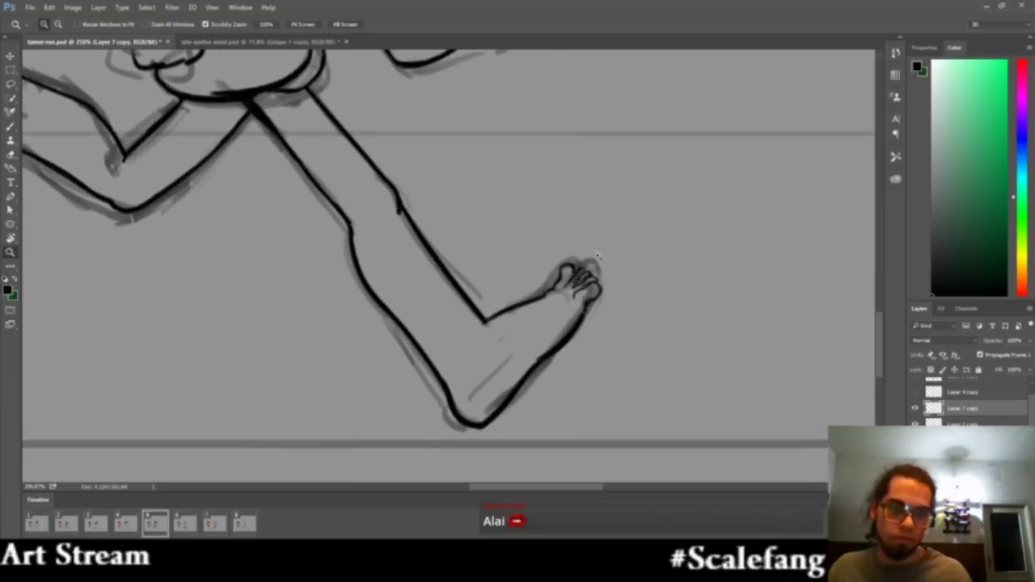
key(e)
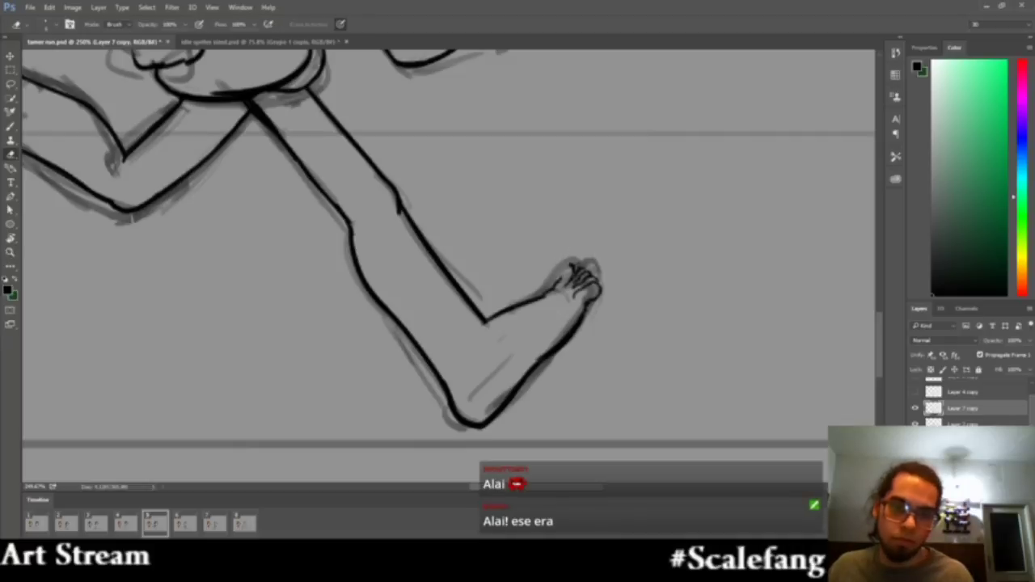
key(b)
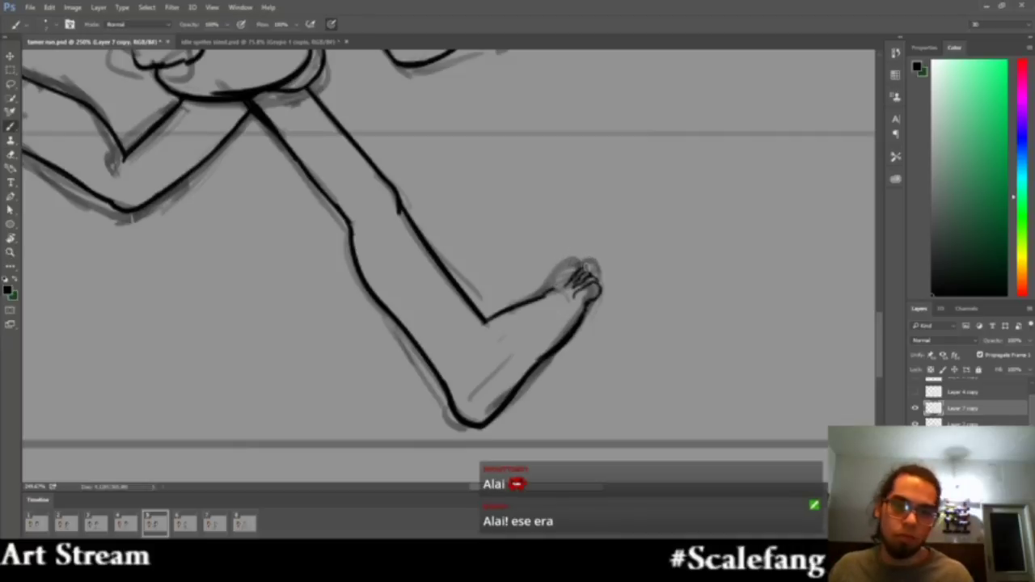
key(ctrl+z)
drag(583, 264, 564, 266)
key(ctrl+z)
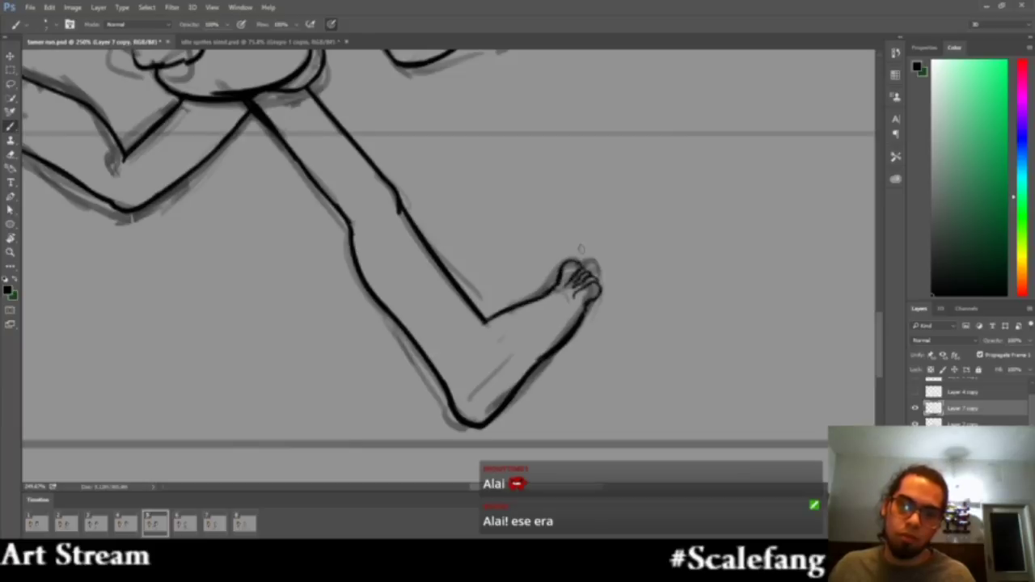
Erase the cramped middle toe strokes and redraw the toe directly beside the big toe
key(z)
mouse_move(593, 255)
mouse_down()
mouse_move(449, 260)
mouse_move(575, 263)
mouse_up()
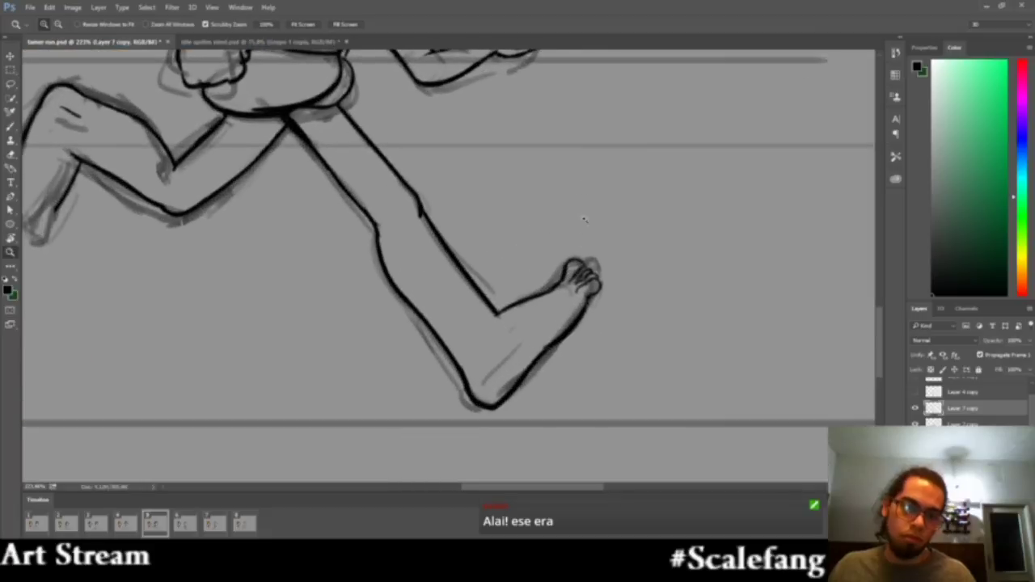
key(e)
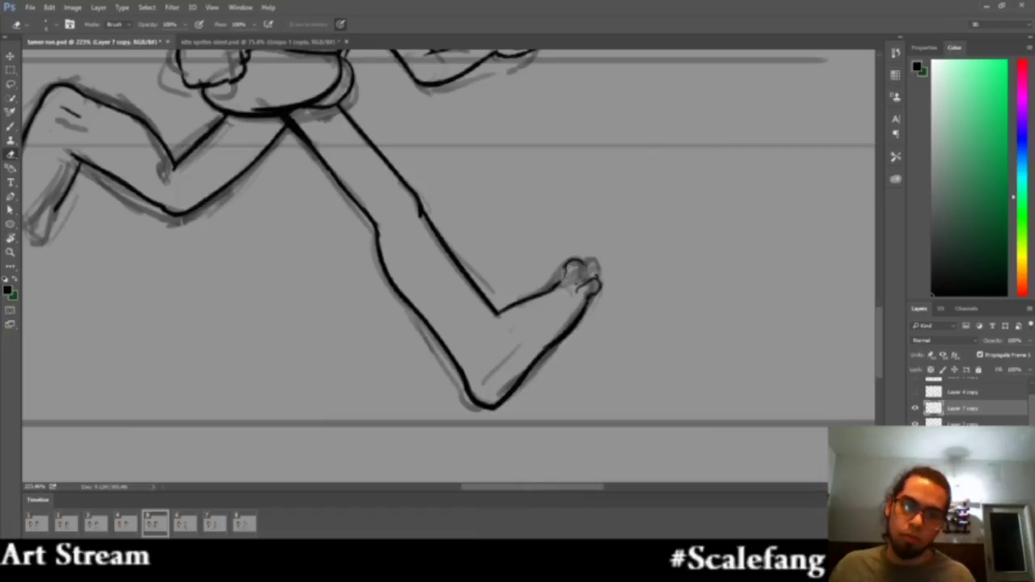
key(b)
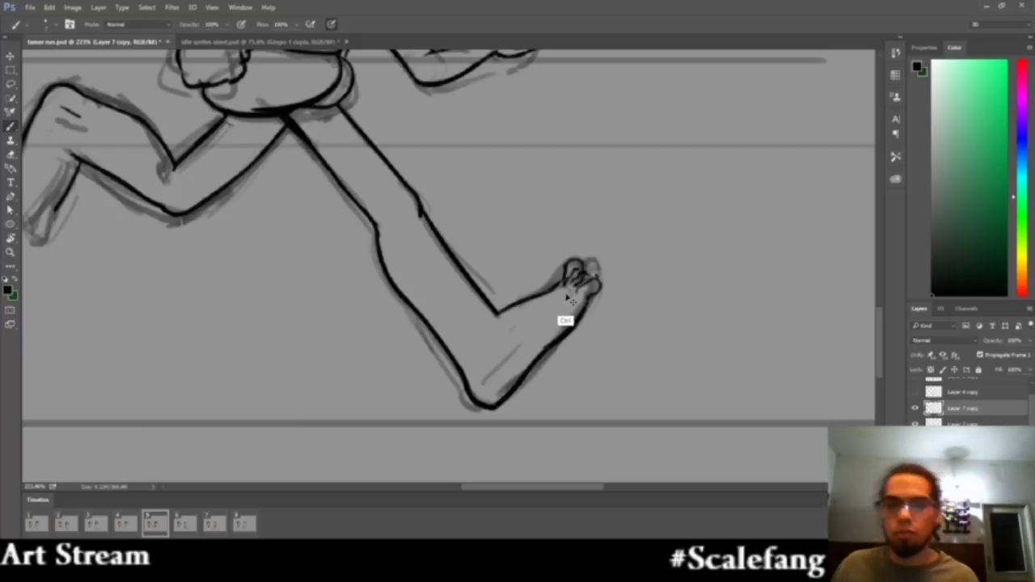
Ink the remaining middle toes as short curved strokes up to the outer toe, erasing and redrawing the uneven ones
key(z)
click(615, 261)
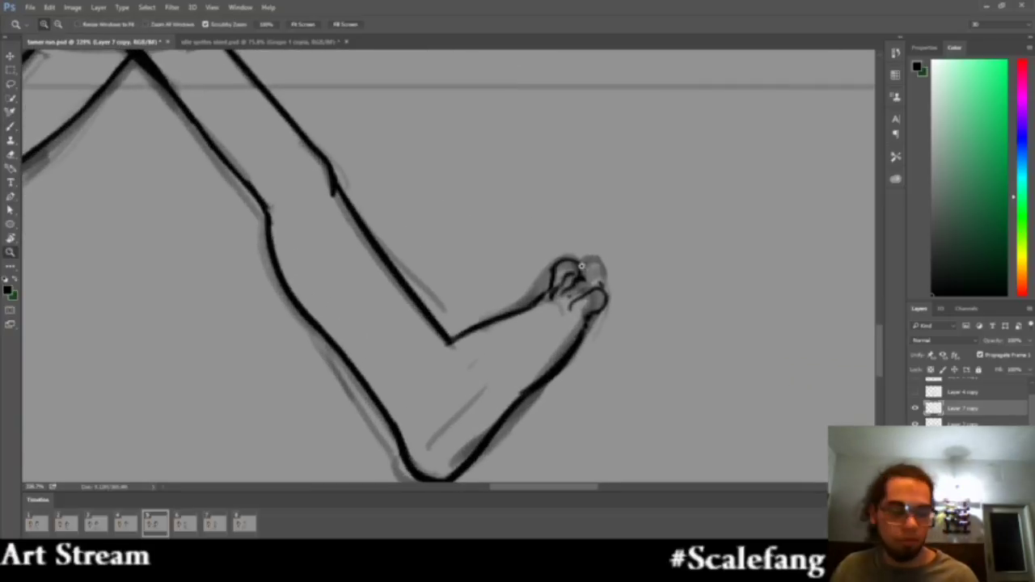
key(b)
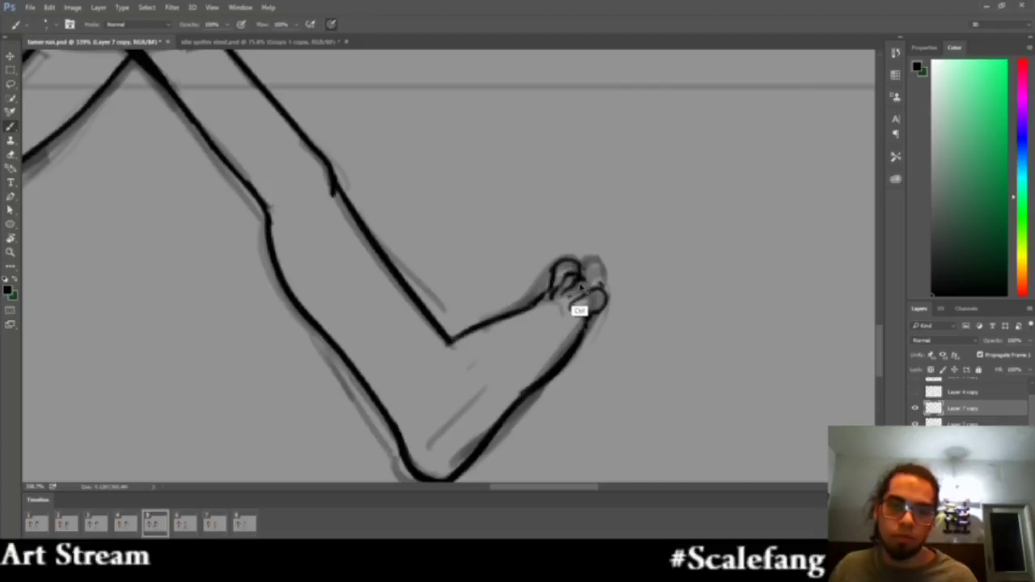
key(e)
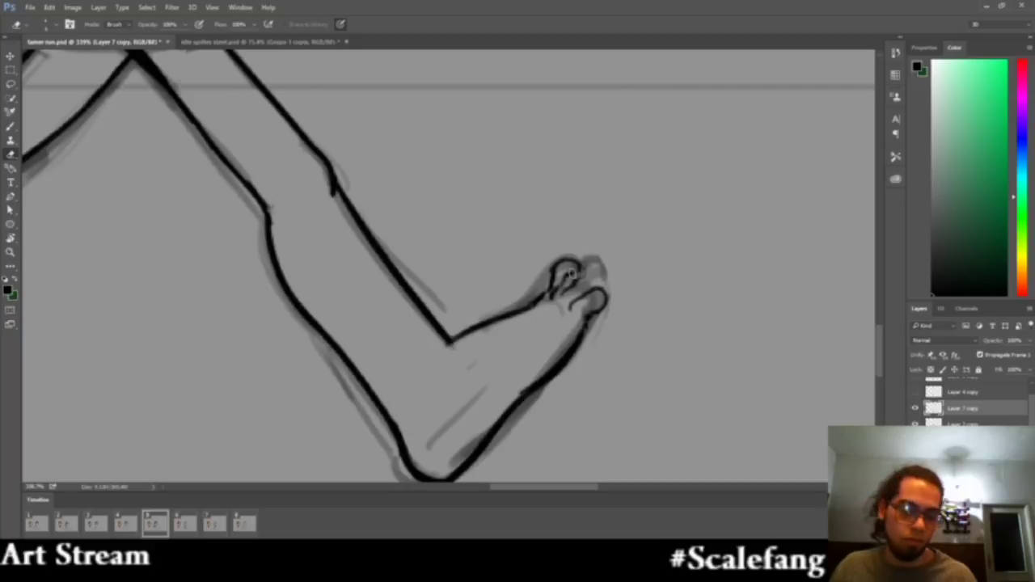
key(b)
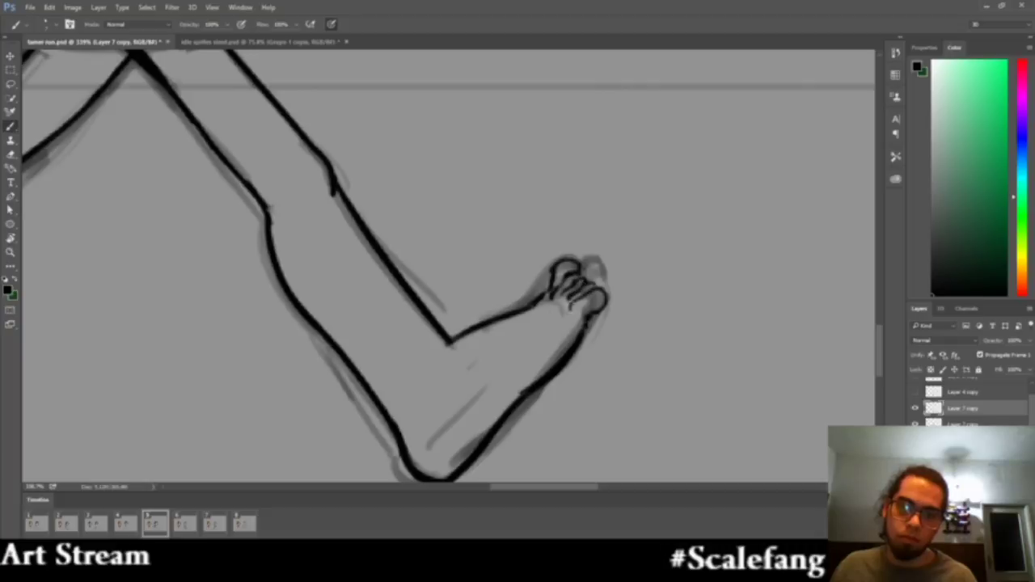
key(e)
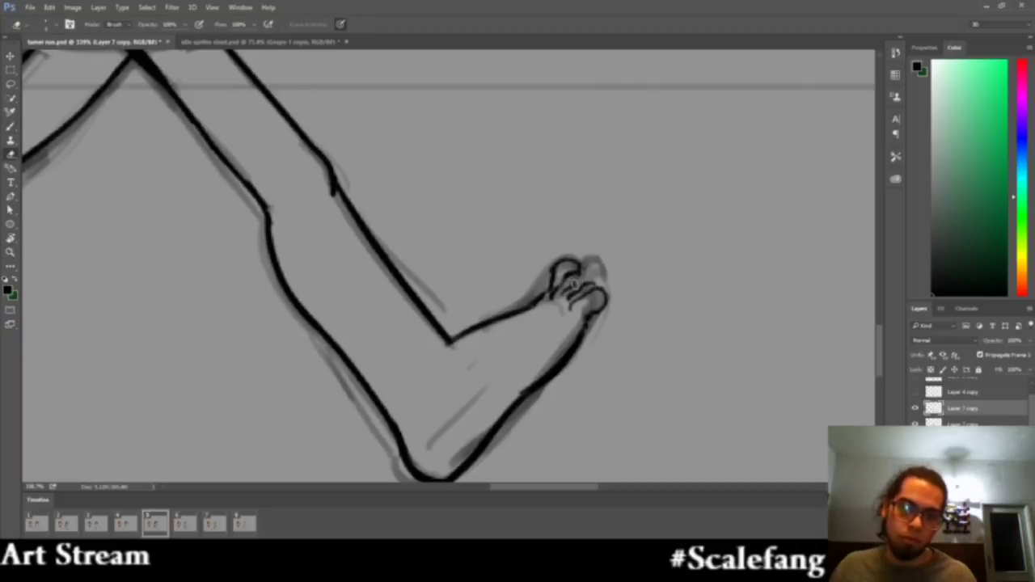
key(b)
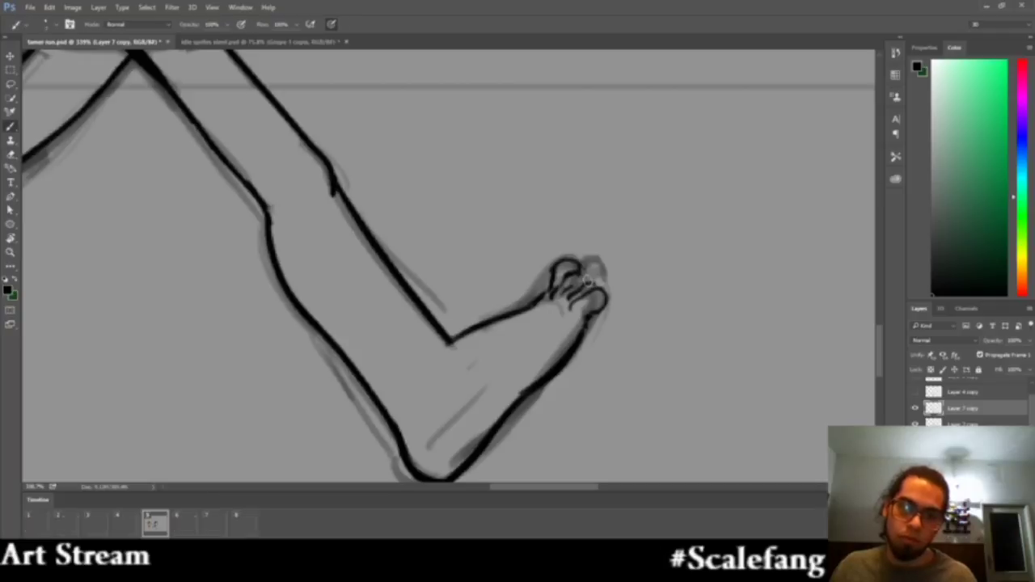
Erase and redraw the big toe's inner side line, and touch up the lower ends of the middle toe strokes
key(z)
mouse_move(617, 279)
mouse_down()
mouse_move(532, 303)
mouse_move(575, 261)
mouse_up()
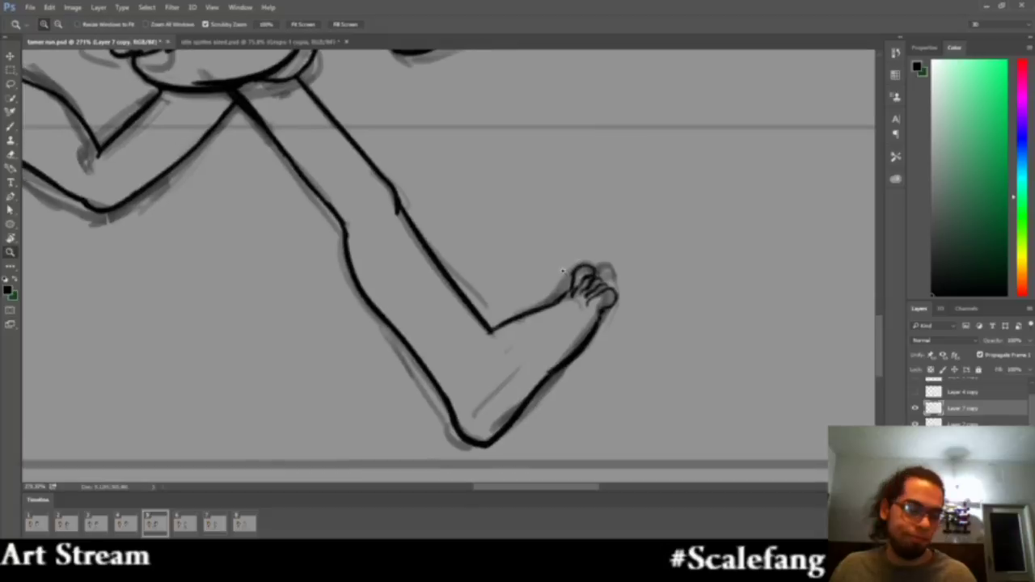
key(b)
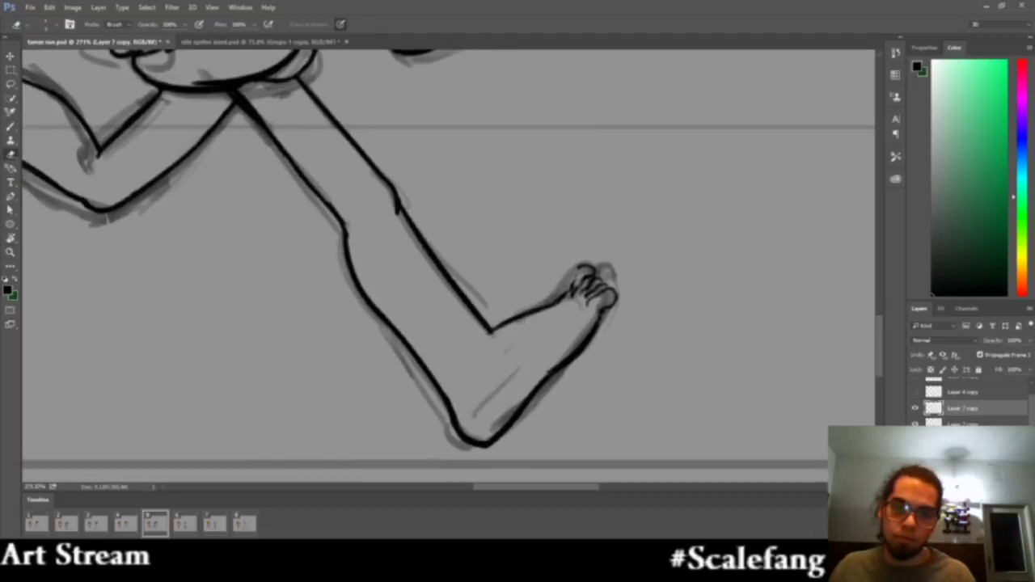
key(b)
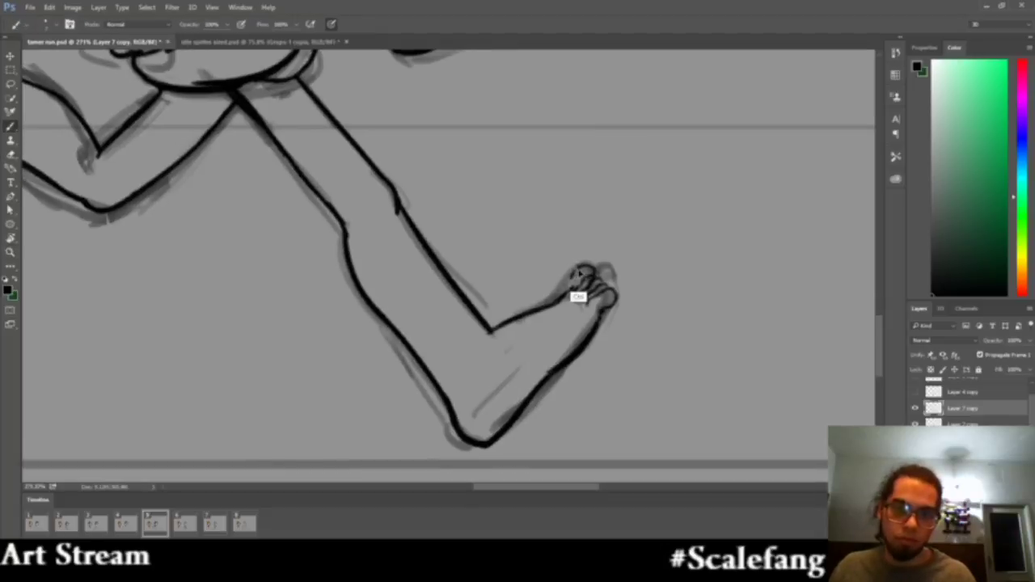
drag(573, 280, 568, 296)
key(ctrl+z)
key(e)
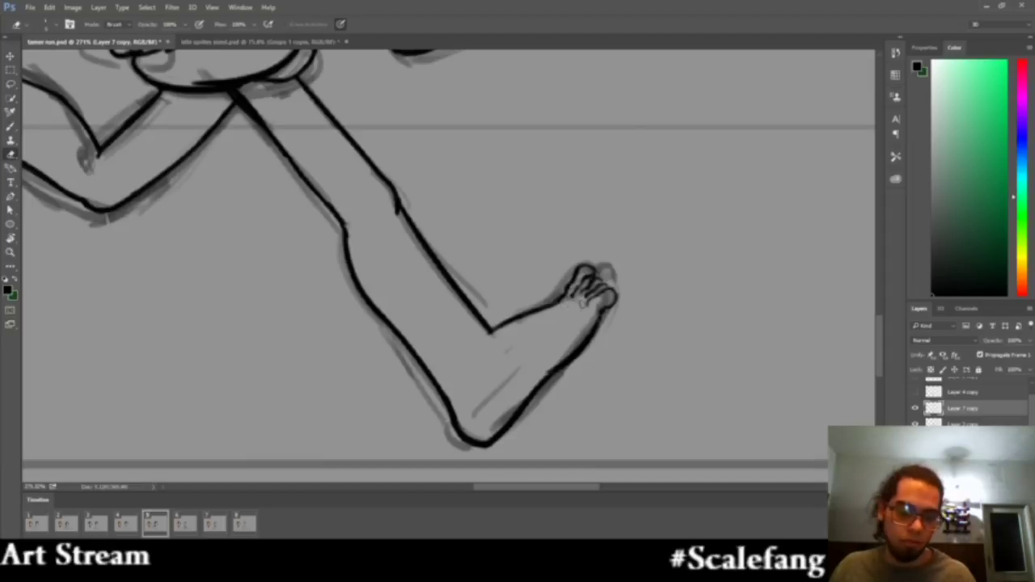
key(b)
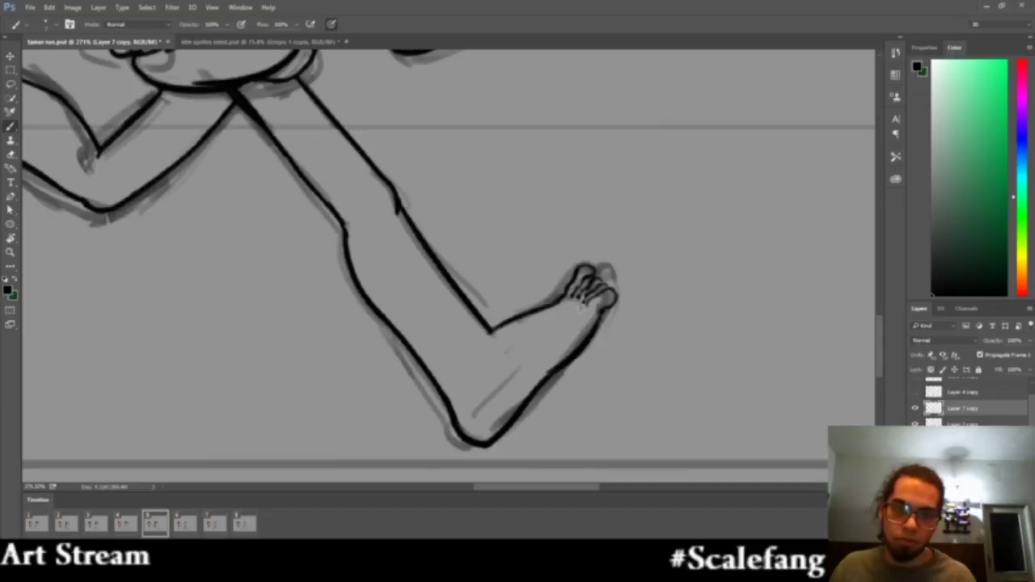
Lasso the outer toe and nudge it slightly down, away from the middle toes
key(z)
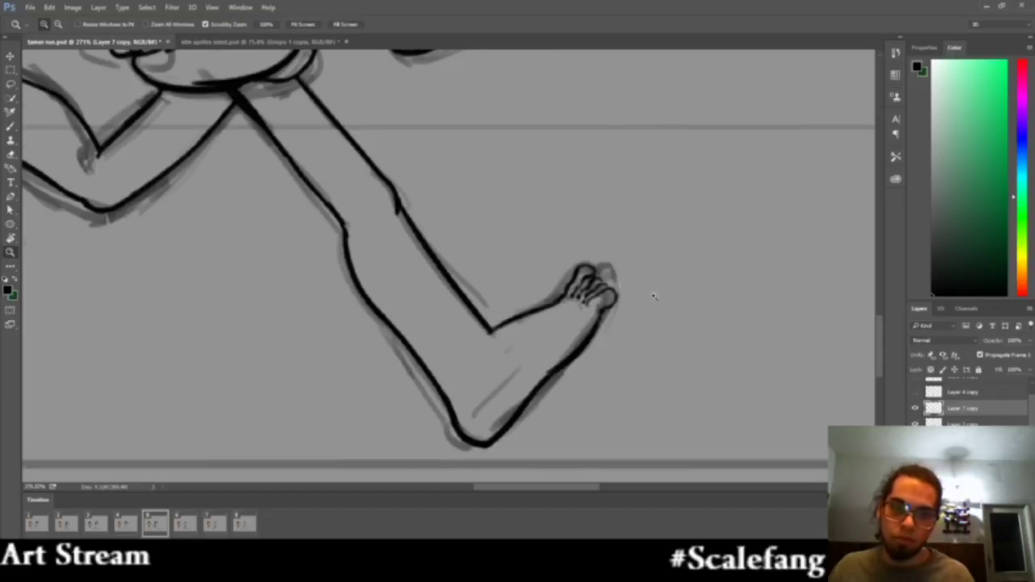
mouse_move(654, 296)
mouse_down()
mouse_move(582, 312)
mouse_move(621, 325)
mouse_up()
key(l)
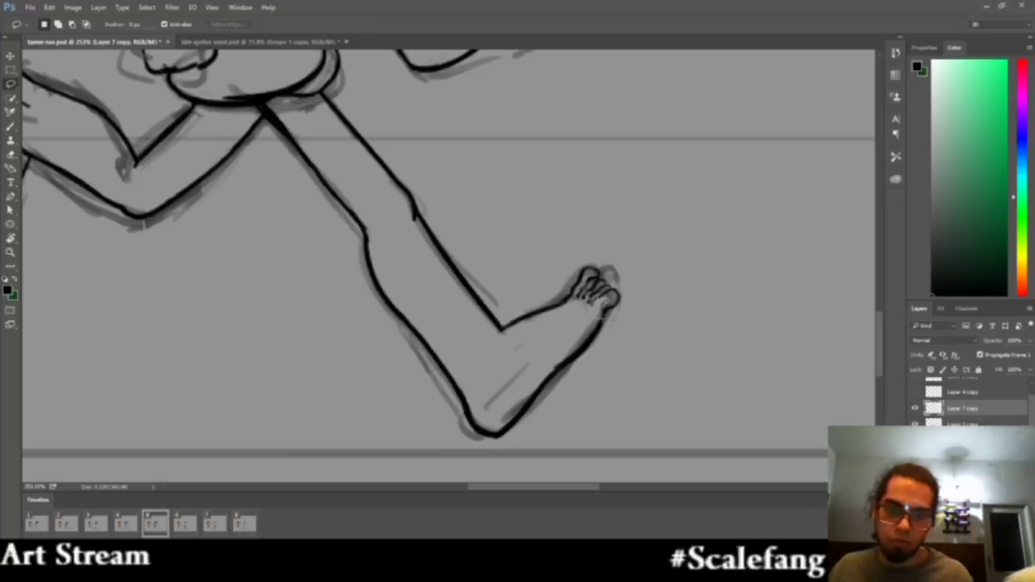
mouse_move(612, 321)
mouse_down()
mouse_move(619, 301)
mouse_move(583, 309)
mouse_move(609, 320)
mouse_up()
key(v)
key(Down)
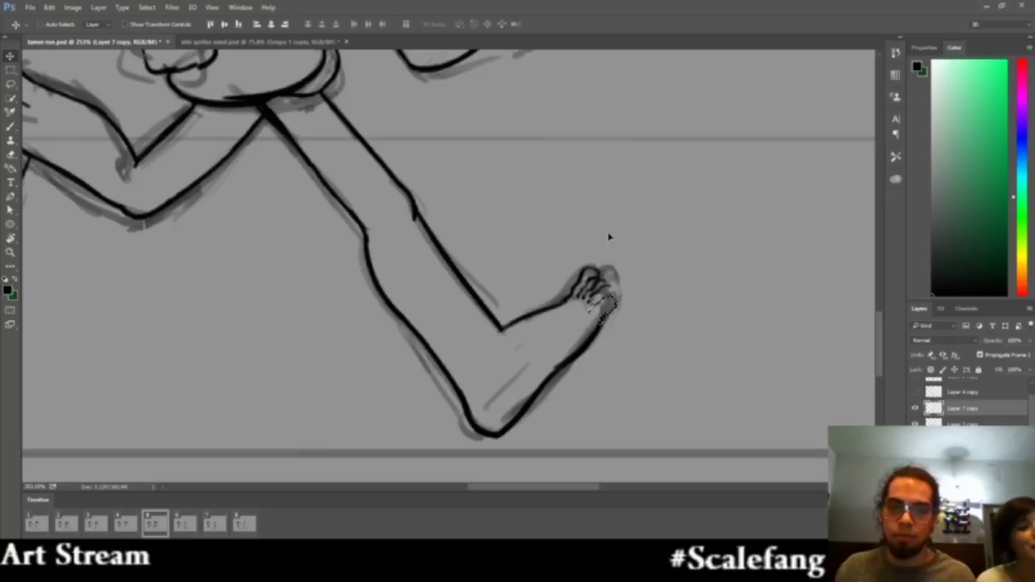
key(ctrl+d)
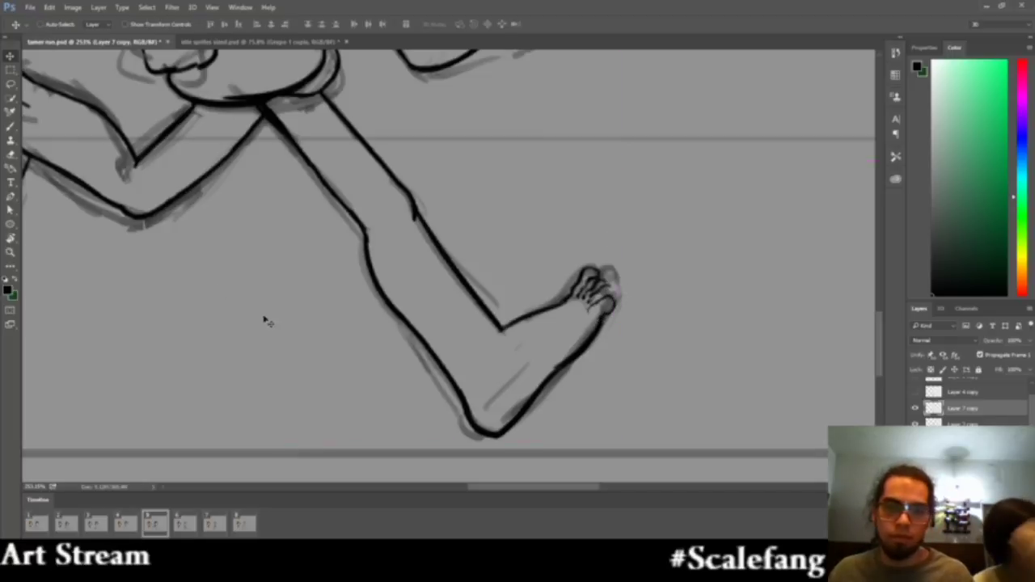
Erase the middle toe strokes beside the moved outer toe and redraw them to span the widened gap
key(e)
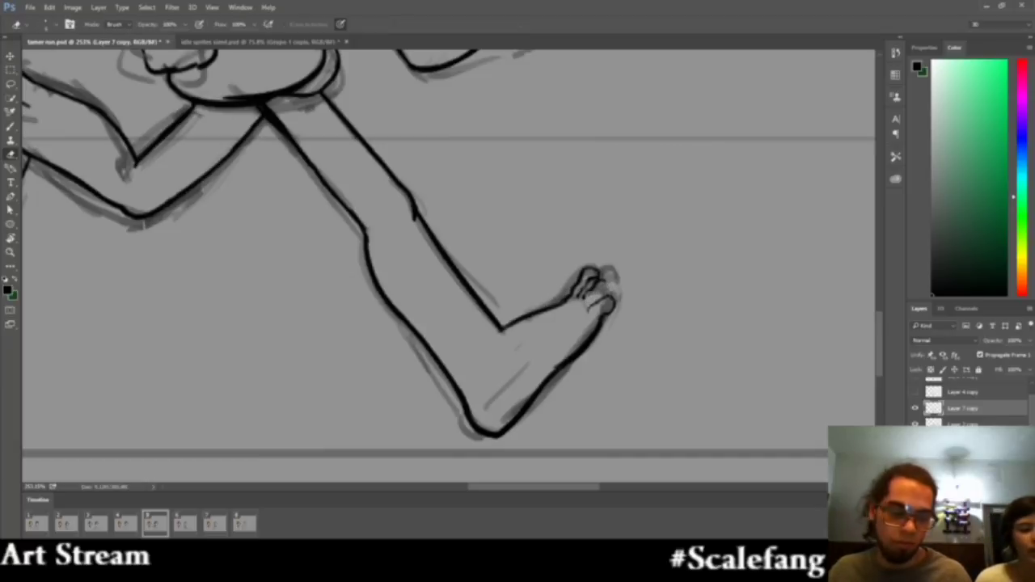
key(b)
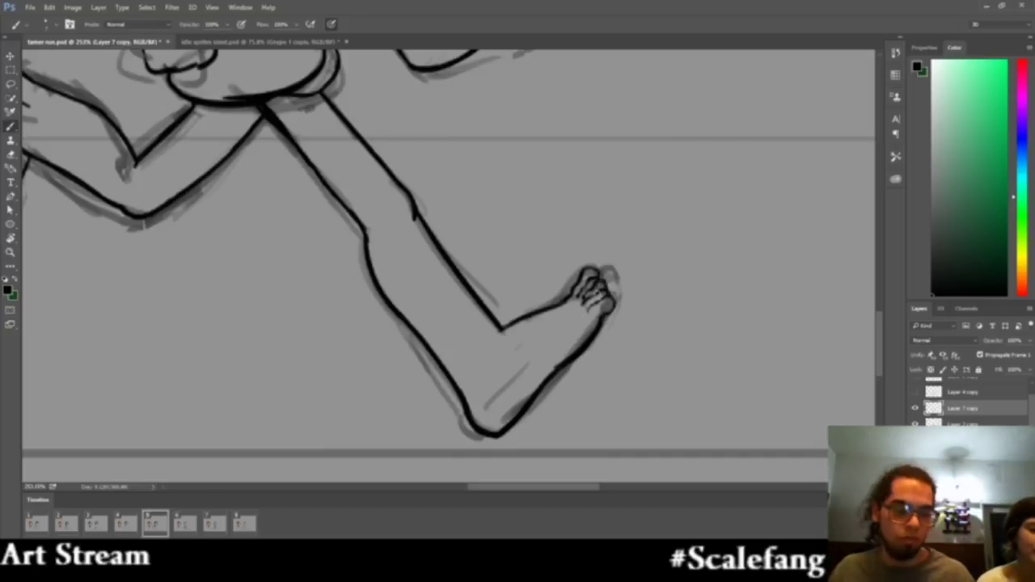
key(e)
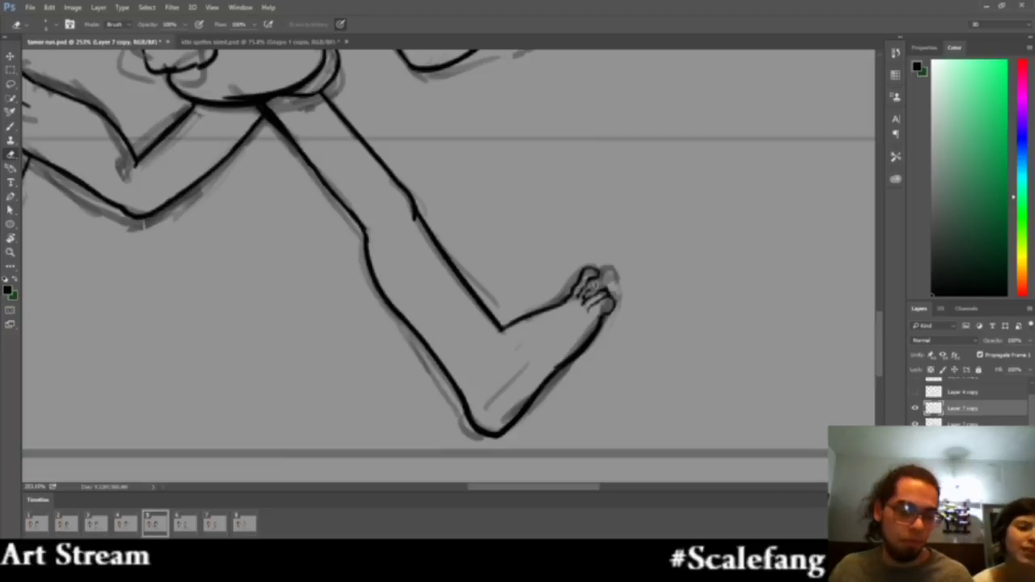
key(b)
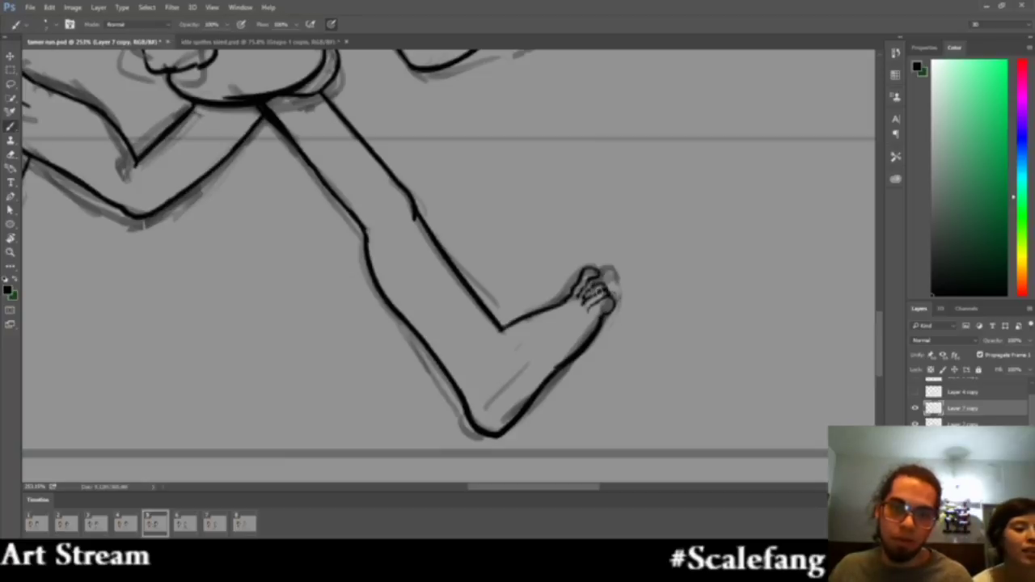
drag(590, 291, 606, 289)
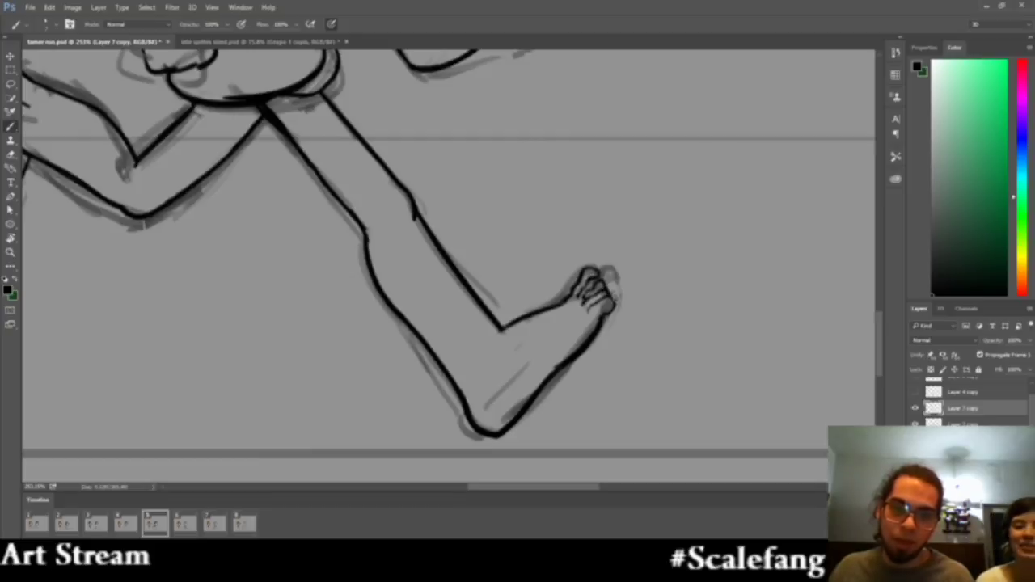
Erase overlapping bits between the middle toes and re-ink their separating lines
key(z)
mouse_move(652, 312)
mouse_down()
mouse_move(603, 316)
mouse_move(659, 317)
mouse_up()
key(e)
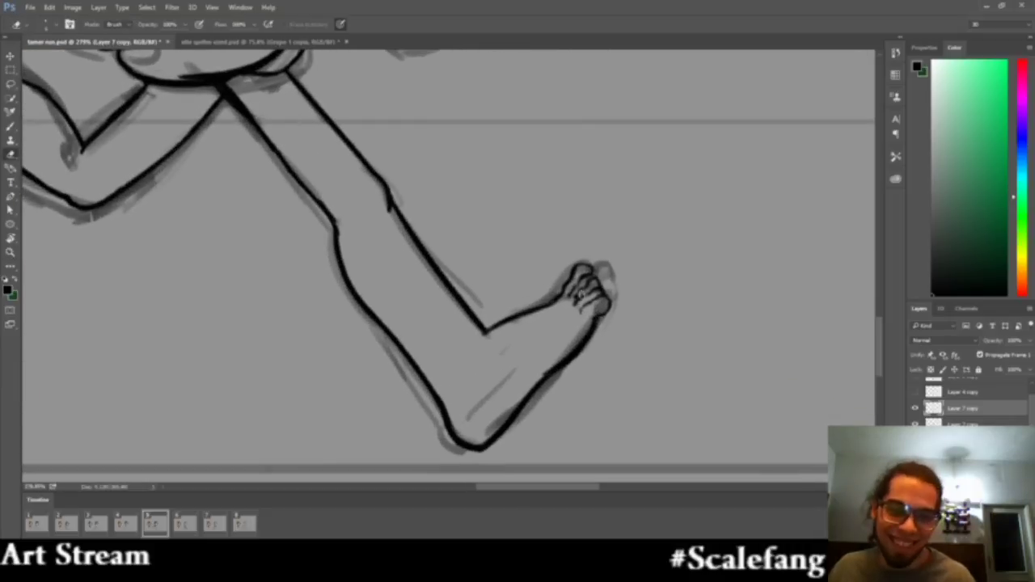
key(b)
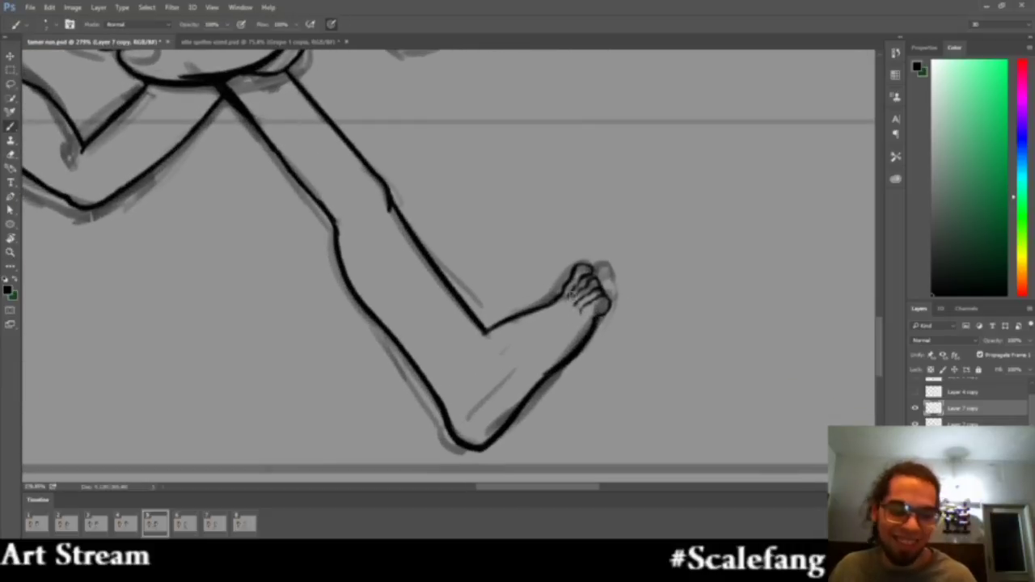
Trim the lower ends of the middle toe lines with the eraser where they run into the foot
key(z)
mouse_move(635, 273)
mouse_down()
mouse_move(603, 274)
mouse_move(616, 275)
mouse_up()
key(e)
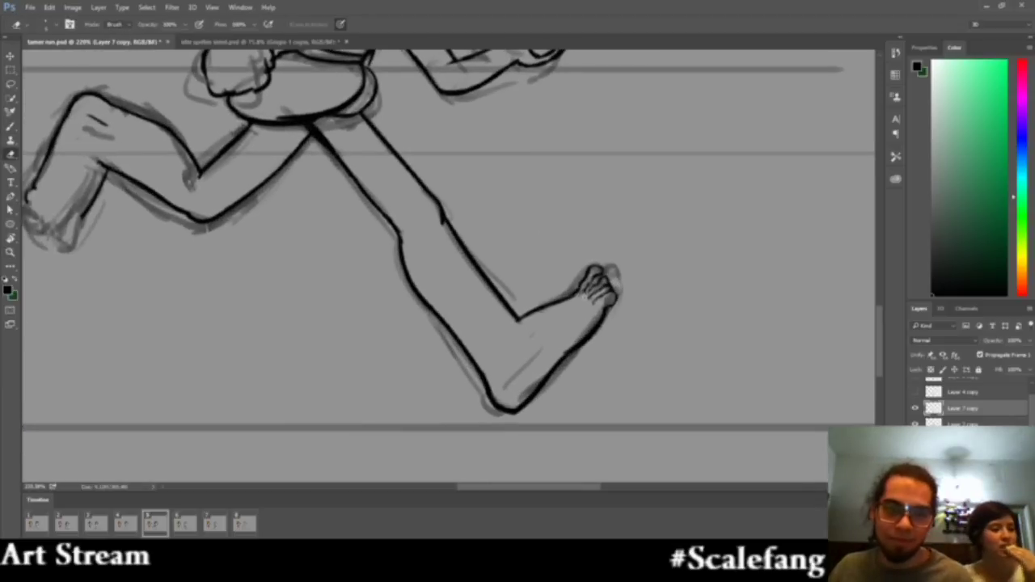
drag(588, 300, 591, 290)
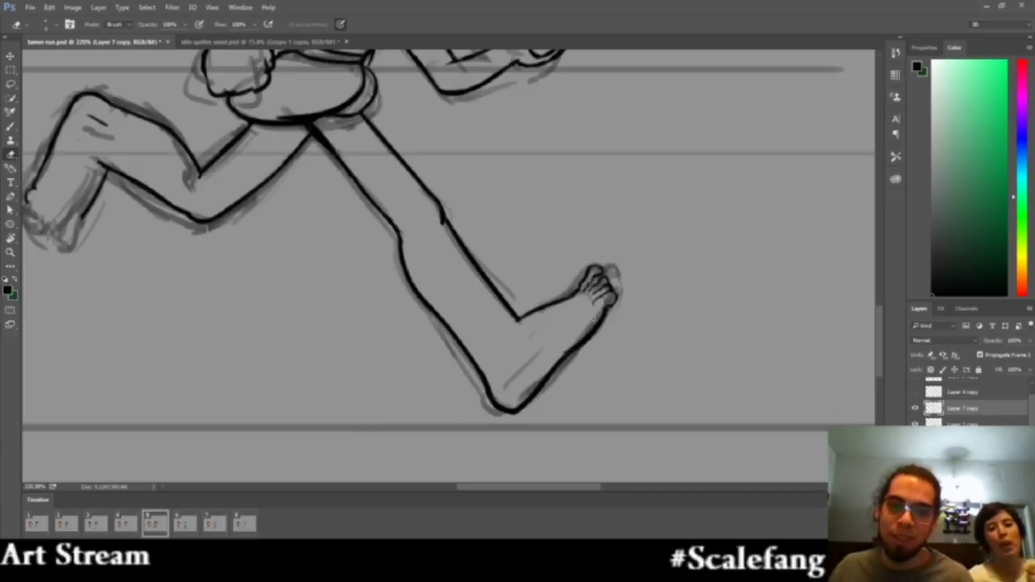
Clean up the toe beside the big toe with the eraser and re-ink its rounded tip
key(z)
drag(668, 318, 617, 232)
mouse_move(639, 278)
mouse_down()
mouse_move(677, 267)
mouse_move(653, 285)
mouse_up()
key(b)
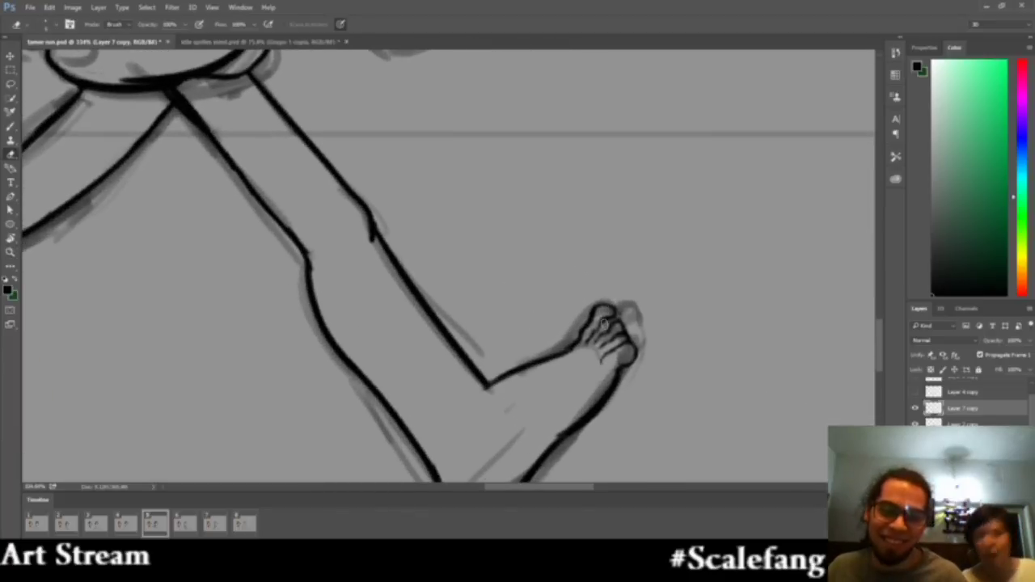
key(b)
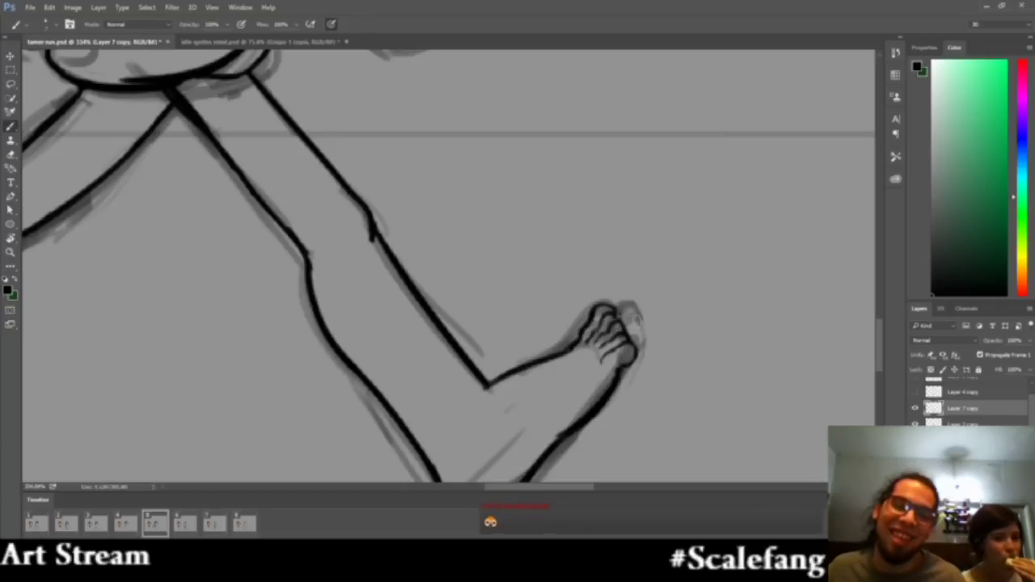
key(z)
drag(688, 330, 652, 348)
mouse_move(726, 350)
mouse_down()
mouse_move(686, 361)
mouse_move(728, 370)
mouse_up()
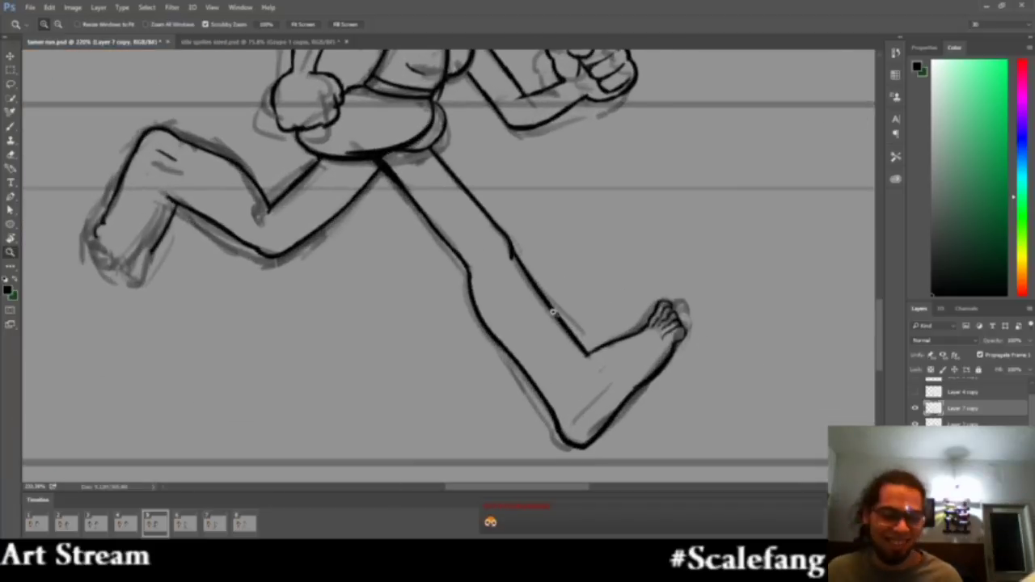
Ink a short ankle line above the front foot's heel and save the document
key(b)
click(558, 376)
drag(573, 399, 577, 405)
key(ctrl+z)
key(z)
drag(737, 266, 692, 275)
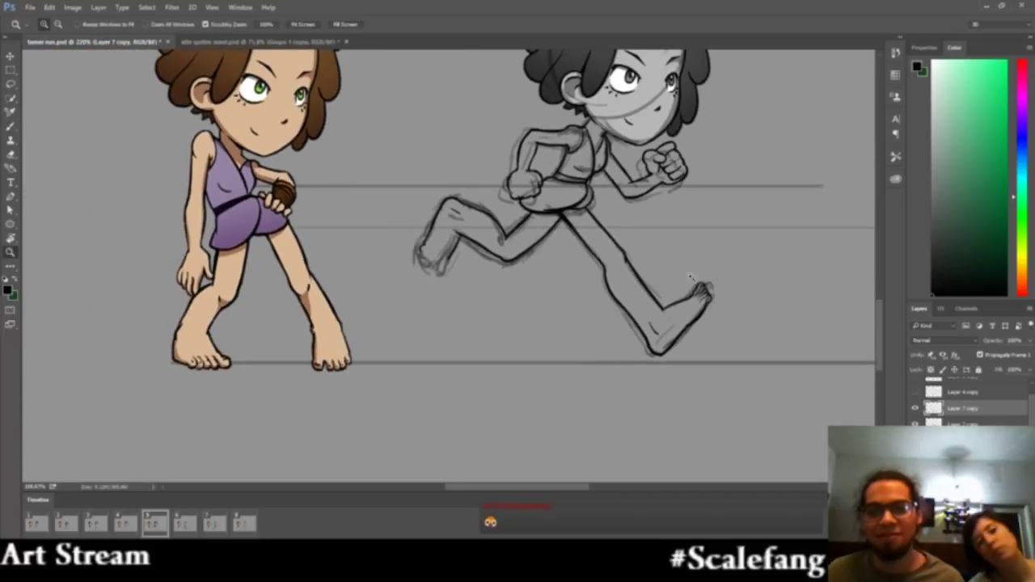
click(33, 8)
click(55, 116)
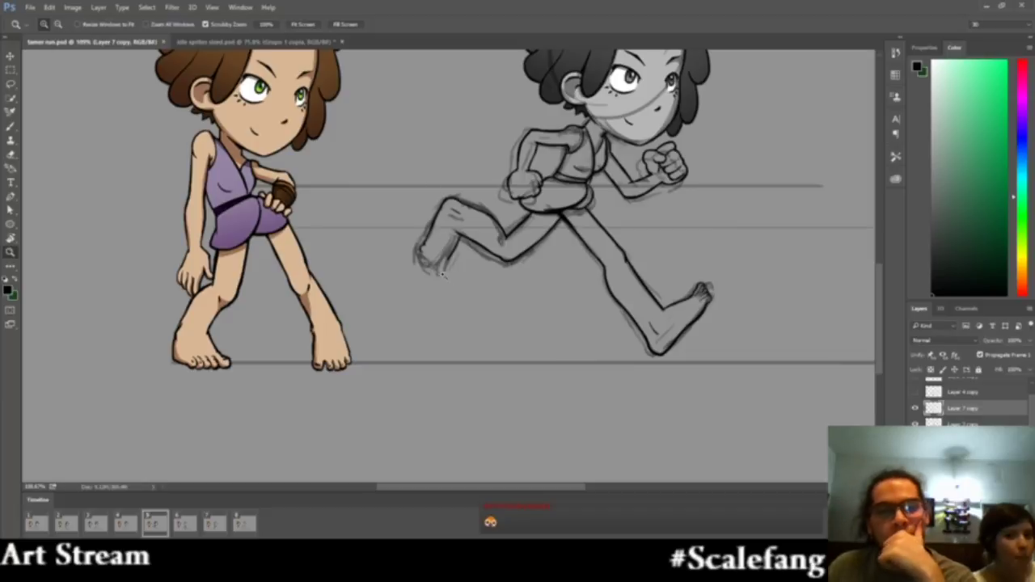
Ink the back foot's big toe and the first small-toe lines over the rough sketch
drag(444, 263, 488, 268)
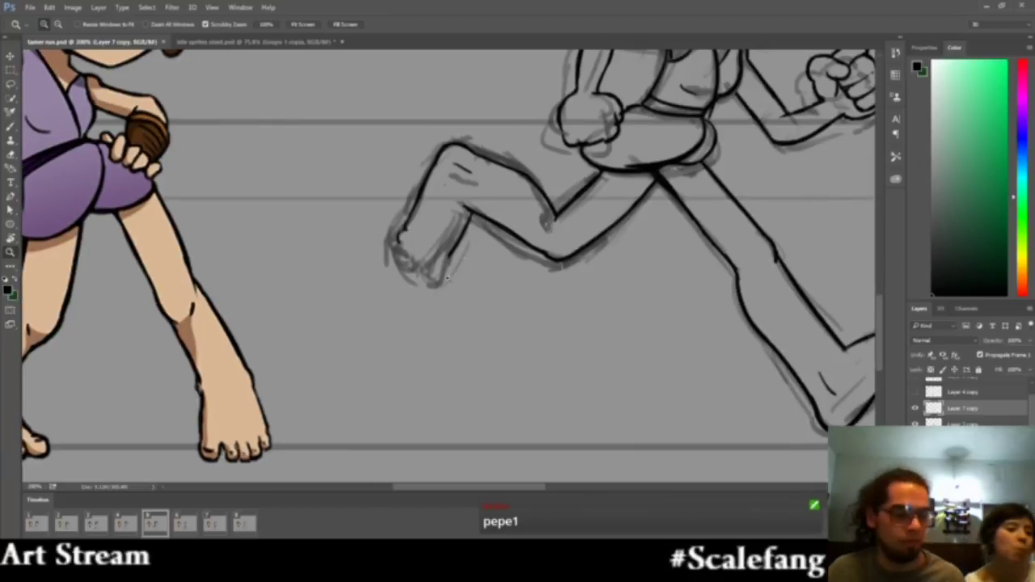
key(b)
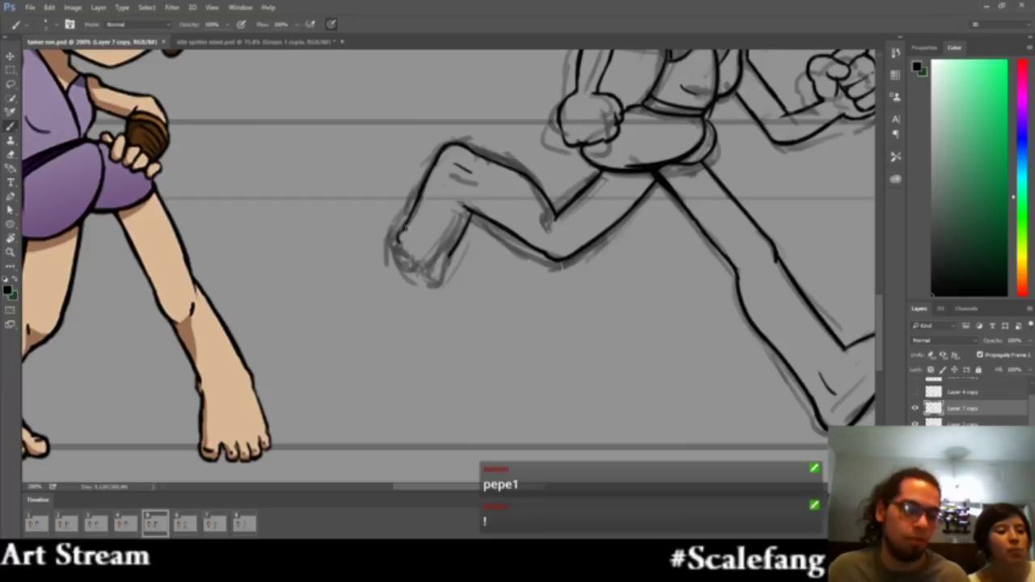
key(e)
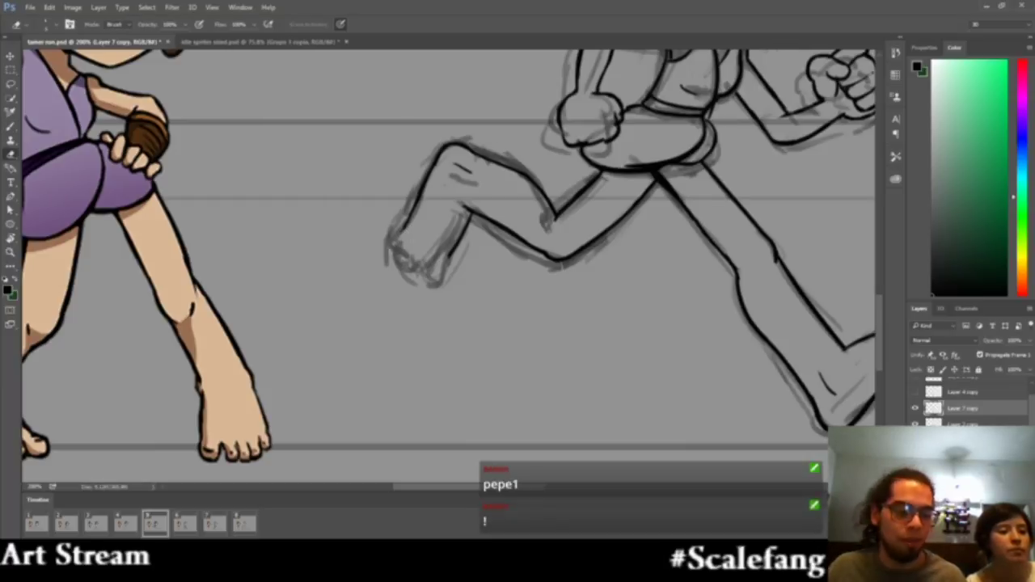
key(b)
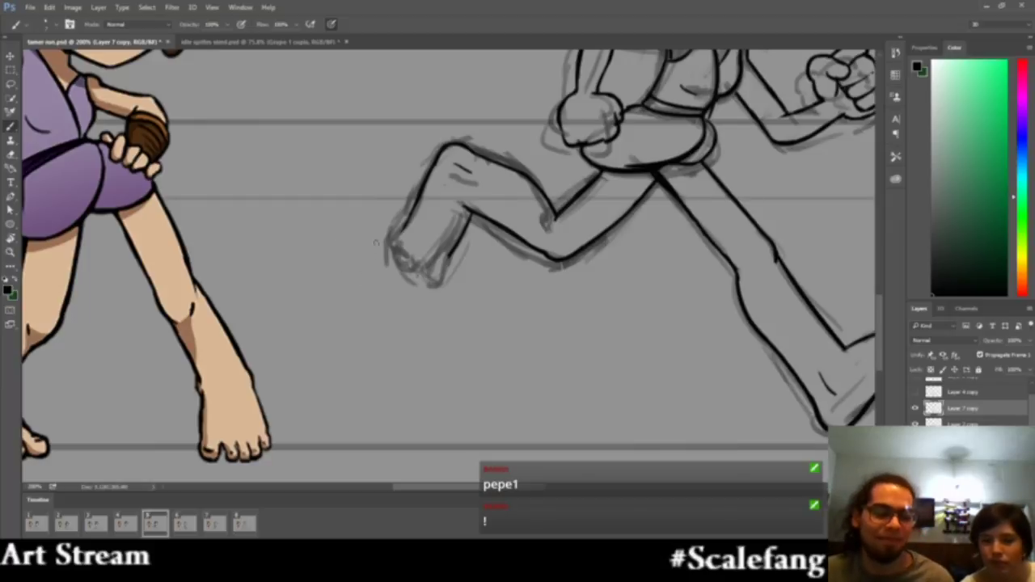
key(ctrl+z)
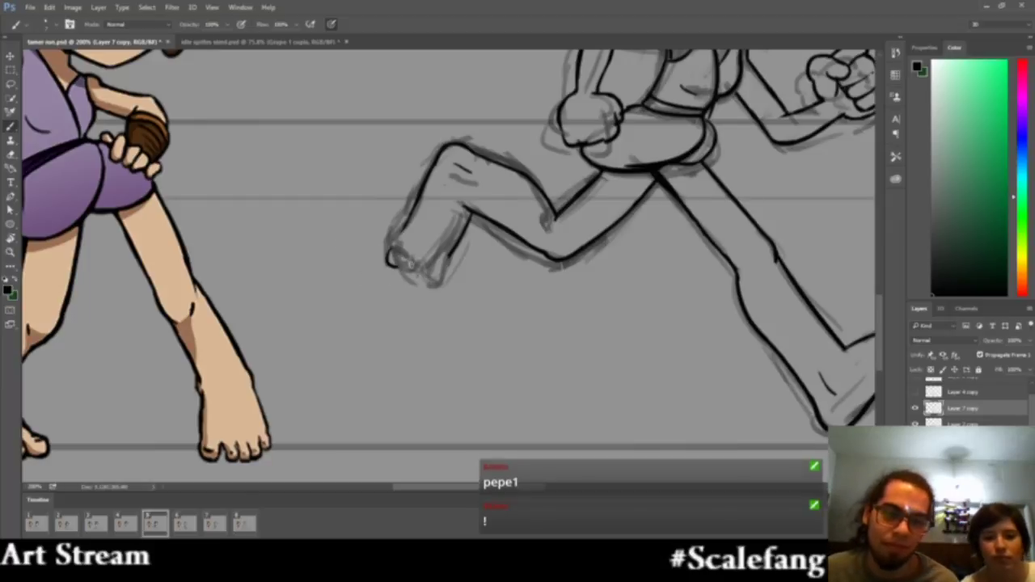
drag(398, 245, 400, 268)
key(ctrl+z)
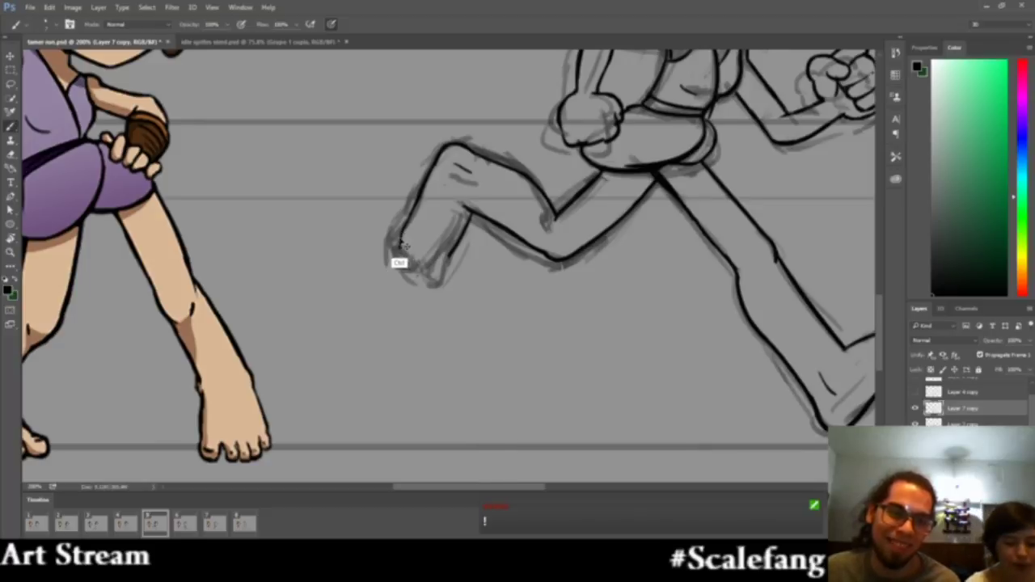
drag(401, 243, 396, 273)
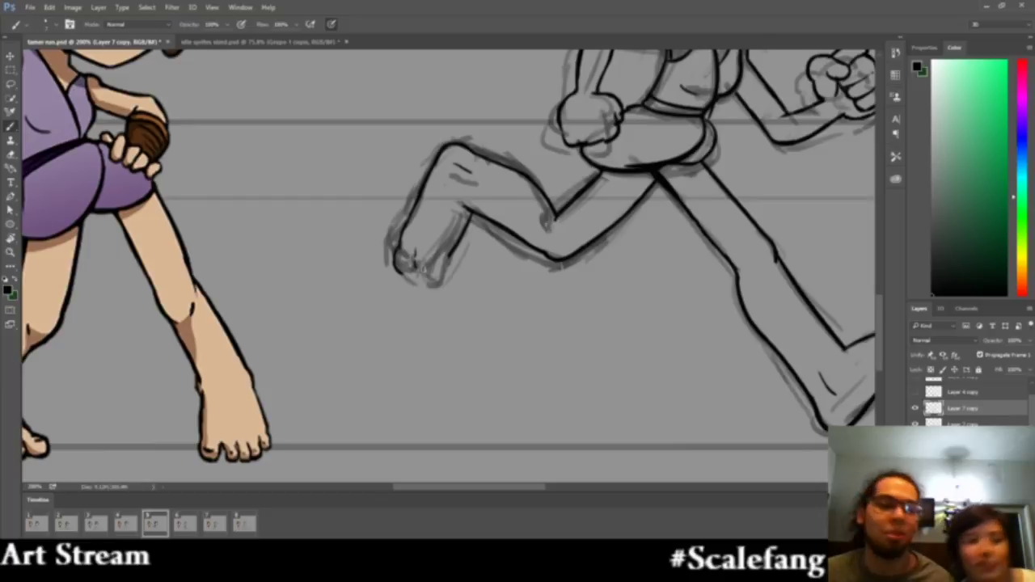
drag(401, 268, 411, 273)
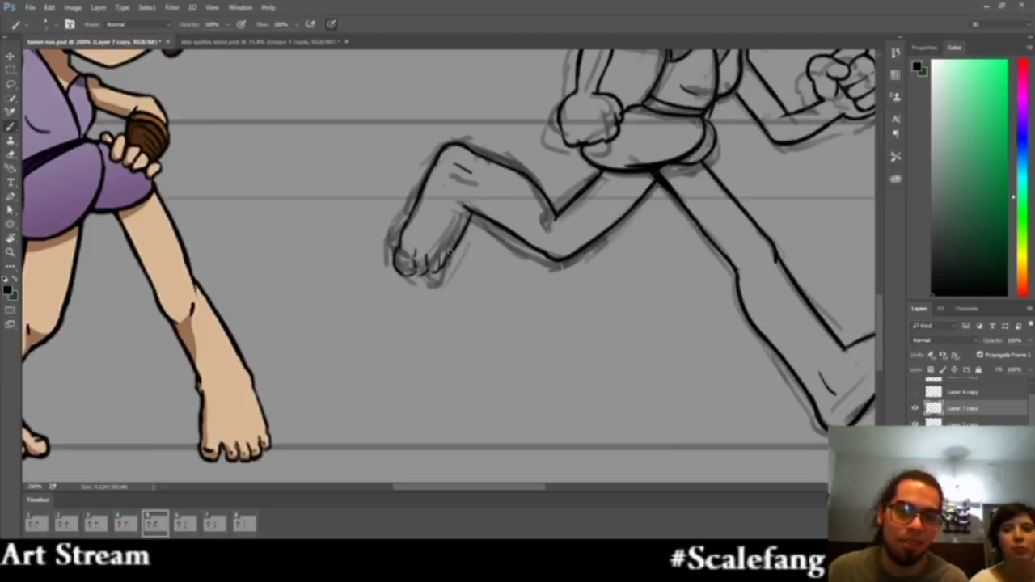
Erase the rough middle toe strokes on the back foot and re-ink the line between those toes
key(z)
key(ctrl+0)
mouse_move(431, 281)
mouse_down()
mouse_move(503, 273)
mouse_move(397, 315)
mouse_move(395, 283)
mouse_up()
key(b)
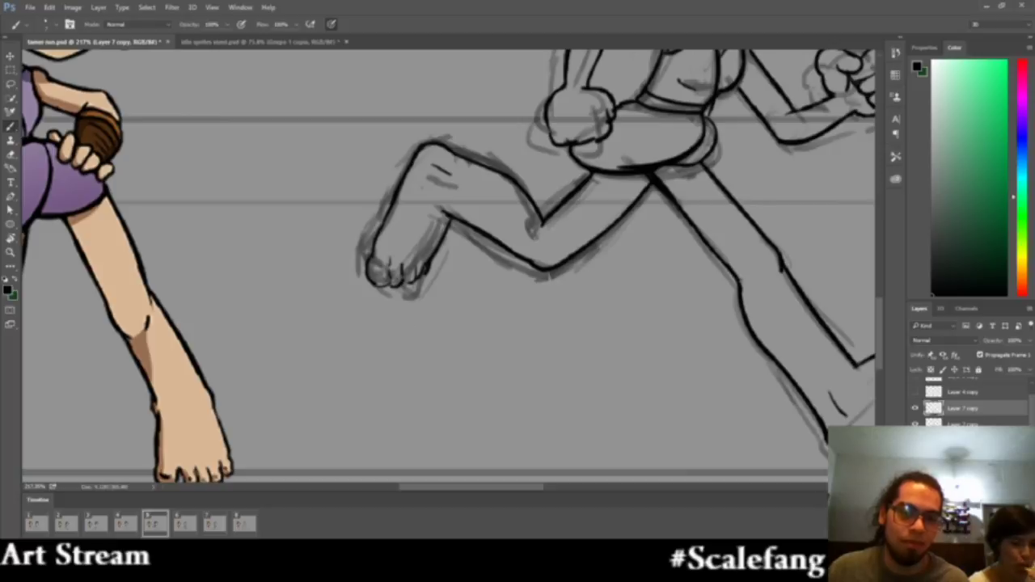
key(e)
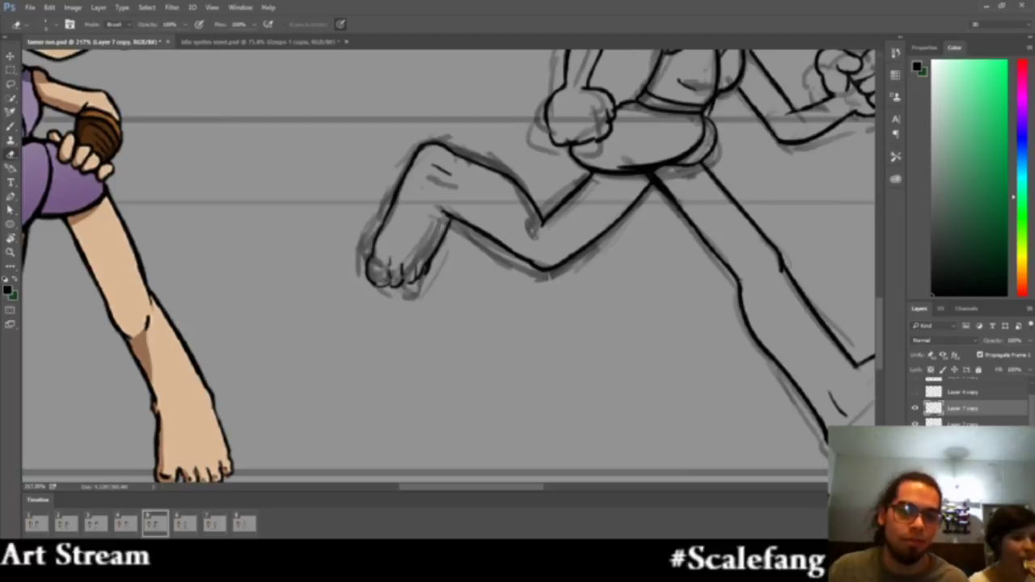
key(b)
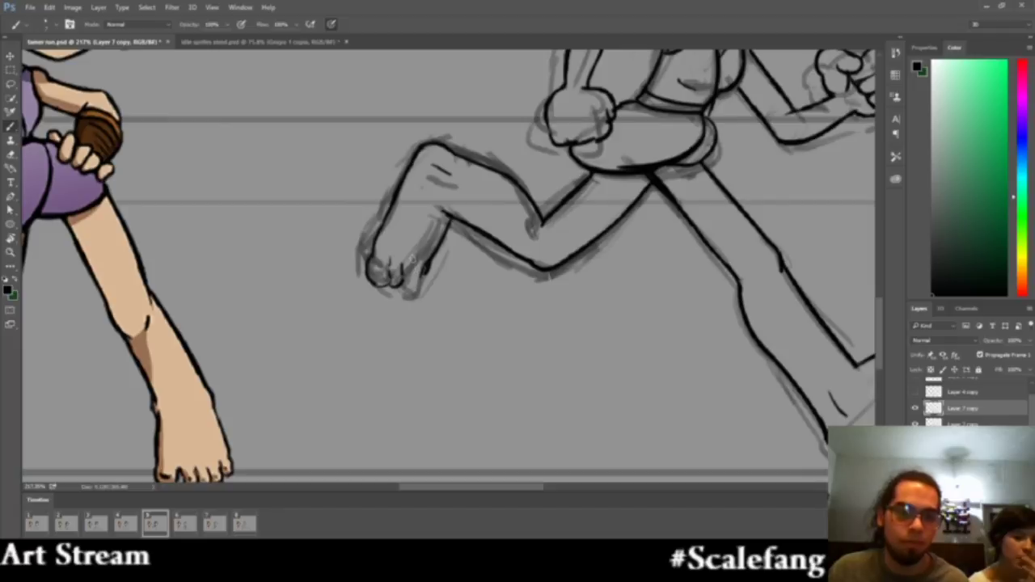
drag(404, 267, 405, 285)
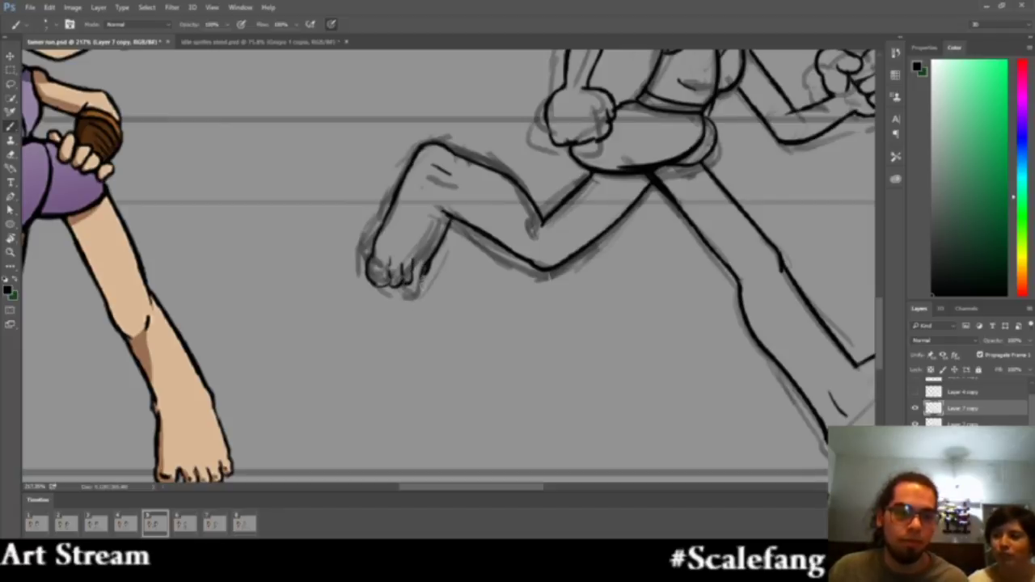
Trim the overlapping lines at the back foot's outer toes and ink the remaining small toes
key(e)
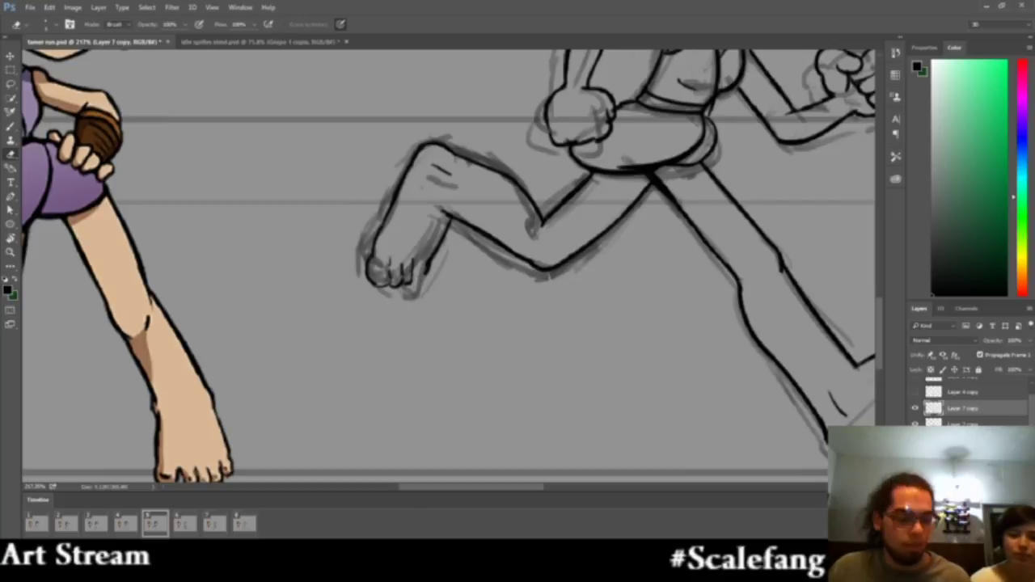
key(b)
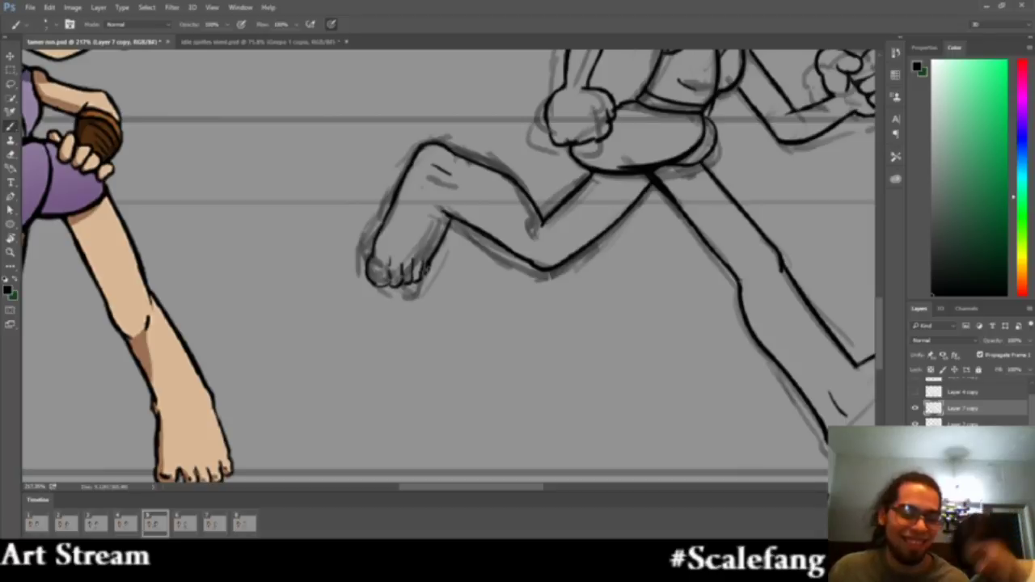
key(e)
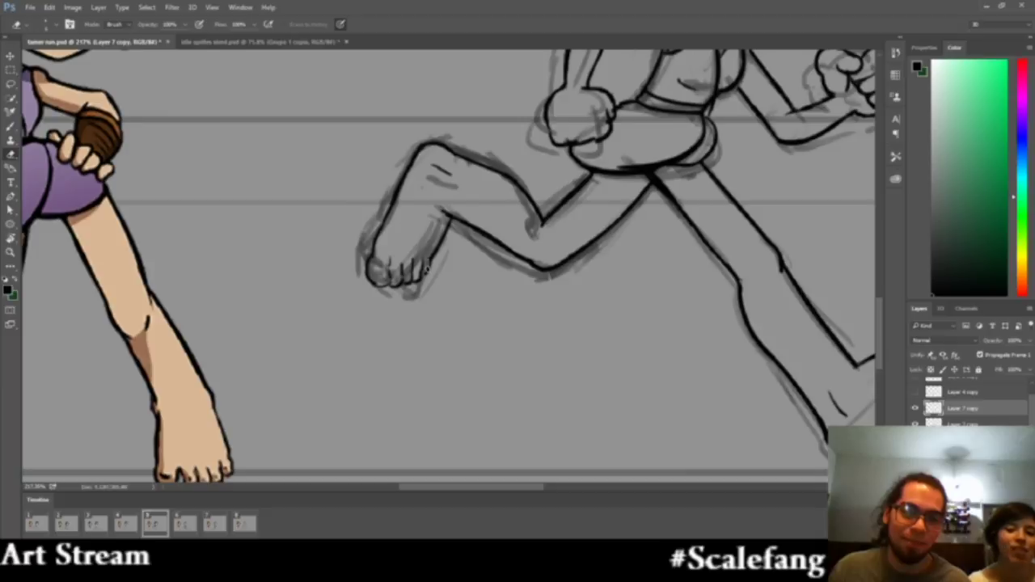
key(b)
mouse_move(430, 257)
mouse_down()
mouse_move(427, 275)
mouse_move(404, 291)
mouse_move(441, 296)
mouse_move(515, 283)
mouse_move(428, 321)
mouse_move(429, 311)
mouse_move(338, 307)
mouse_up()
key(z)
key(b)
key(z)
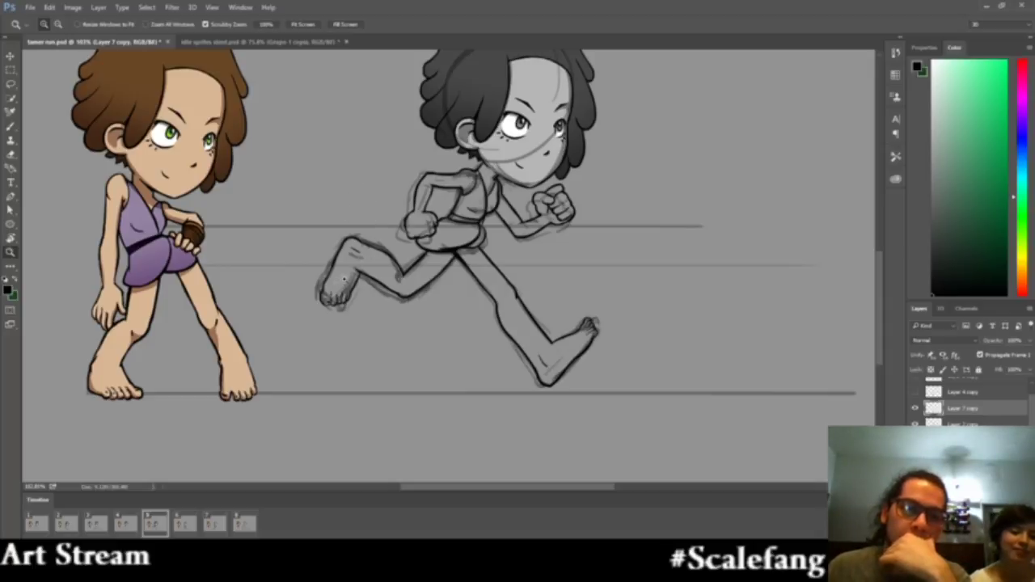
Save the document and hide the rough sketch layer beneath the line art
click(30, 8)
click(50, 116)
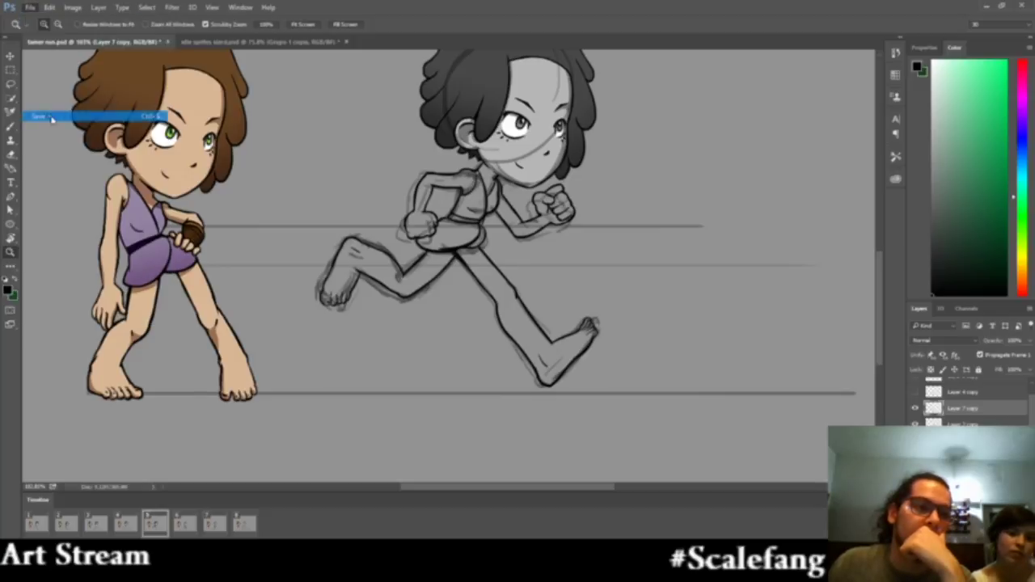
click(915, 423)
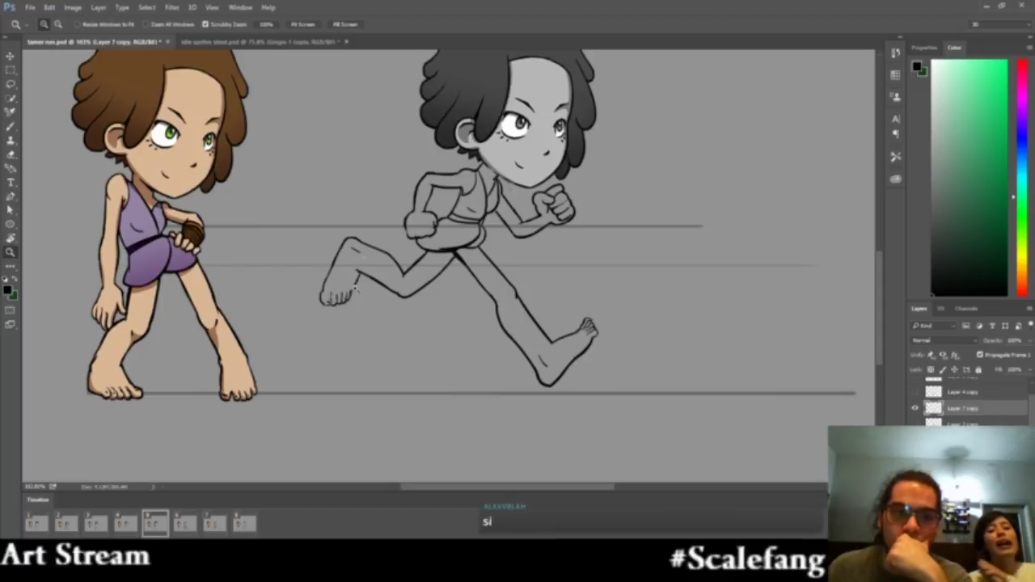
Lasso the back foot's outermost toe, nudge it slightly left toward the other toes, and deselect
mouse_move(354, 291)
mouse_down()
mouse_move(366, 291)
mouse_move(346, 288)
mouse_up()
scroll(350, 296, up, 5)
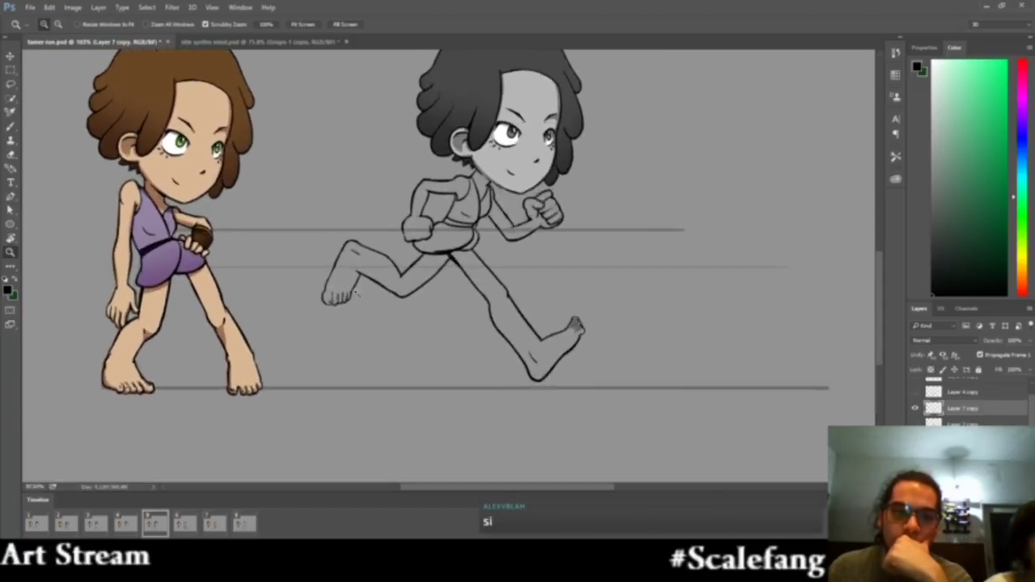
key(l)
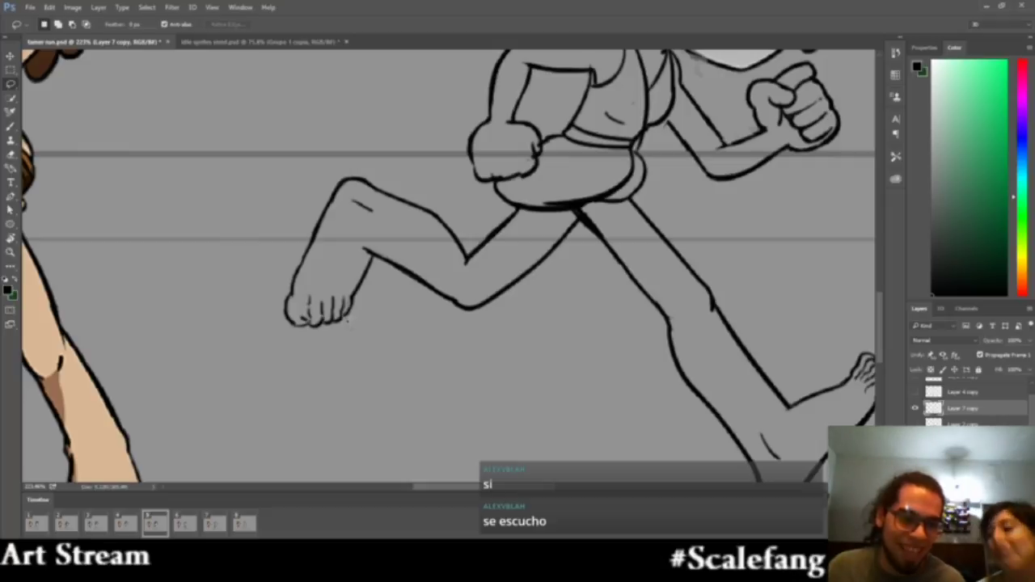
mouse_move(349, 309)
mouse_down()
mouse_move(361, 288)
mouse_move(347, 323)
mouse_up()
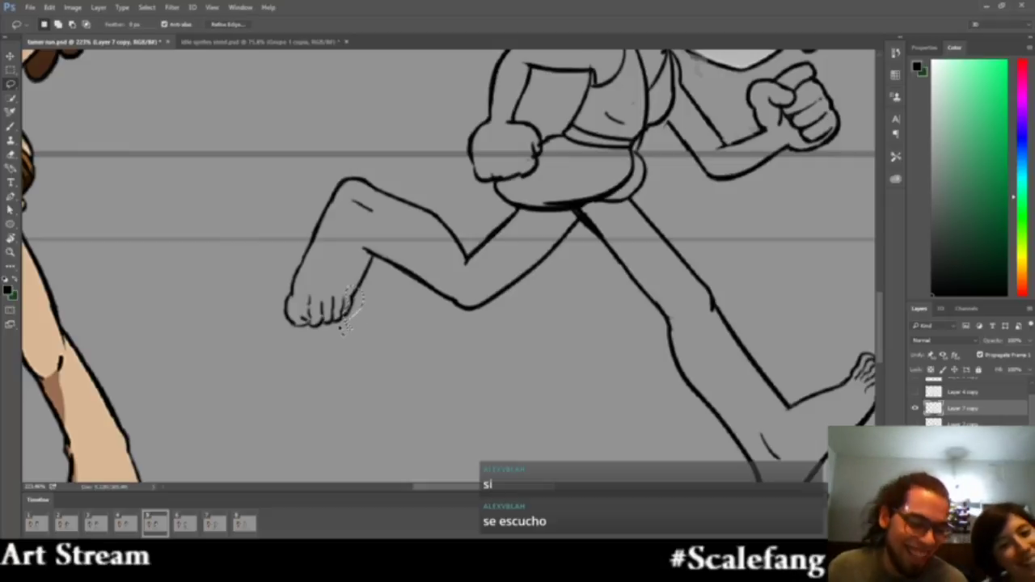
key(v)
key(Left)
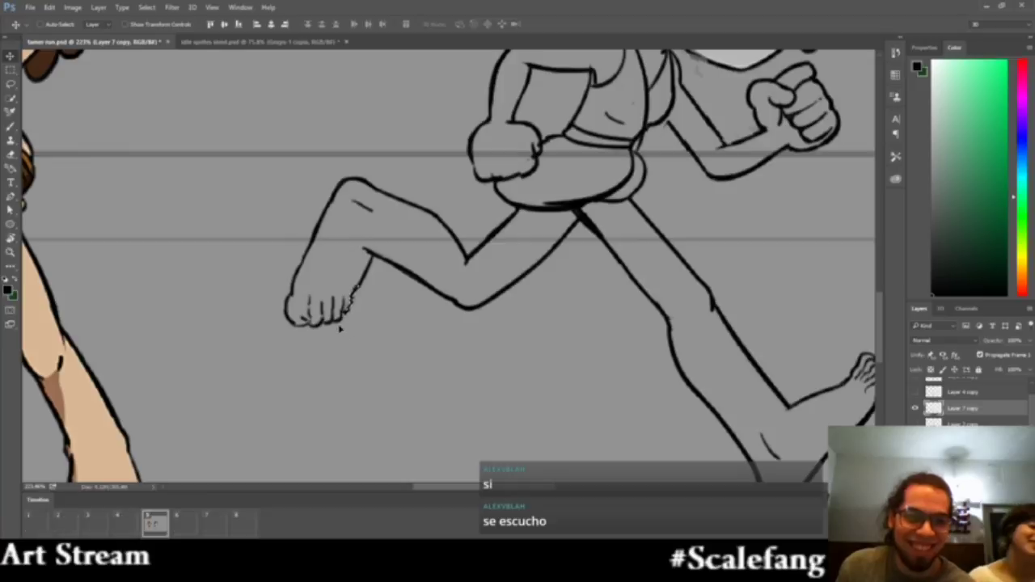
key(ctrl)
key(ctrl+d)
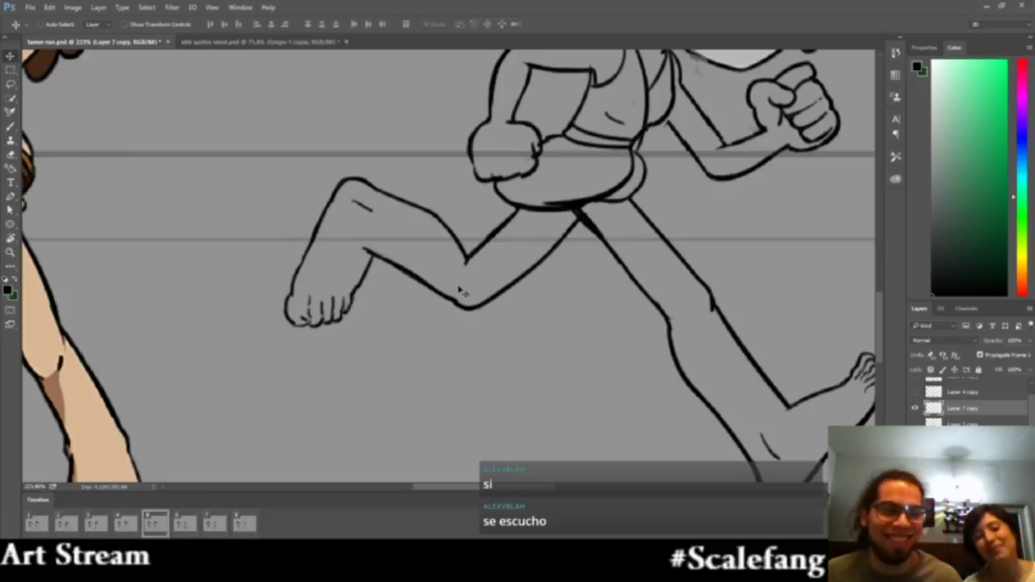
Clean up the forward arm's lower line where it meets the chest with the eraser and brush
key(z)
drag(563, 293, 469, 294)
key(space)
drag(613, 237, 535, 209)
key(r)
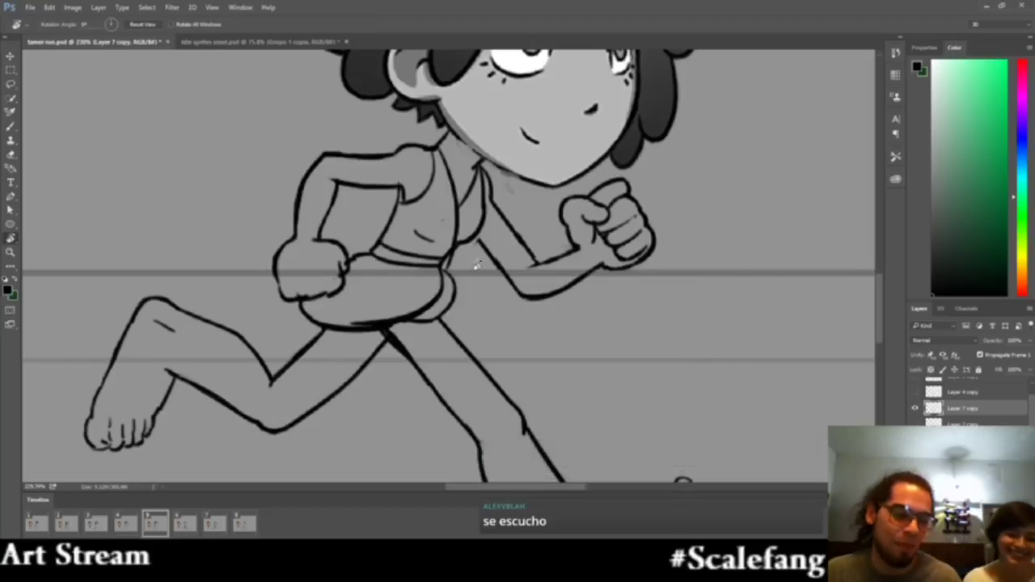
key(e)
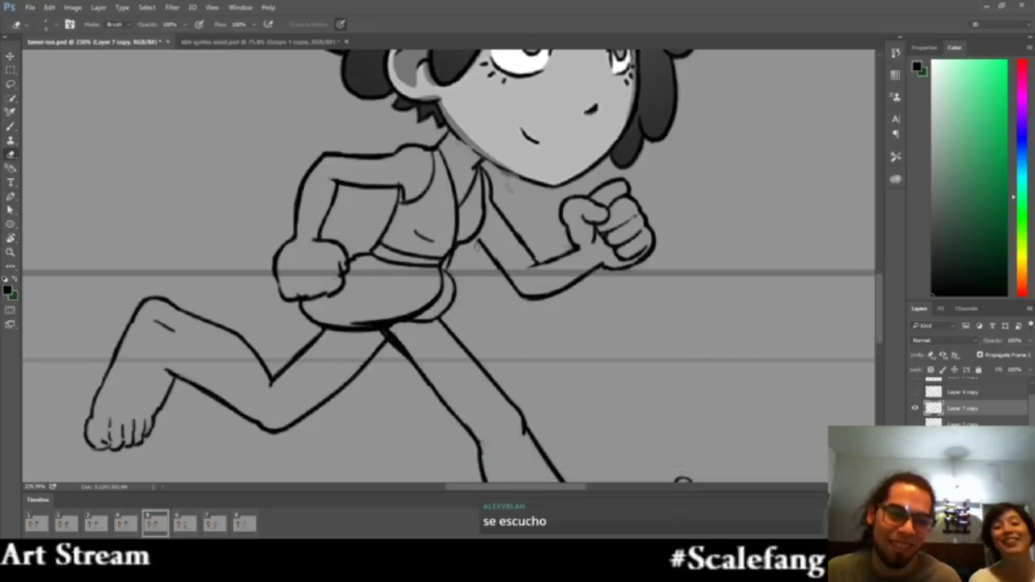
key(b)
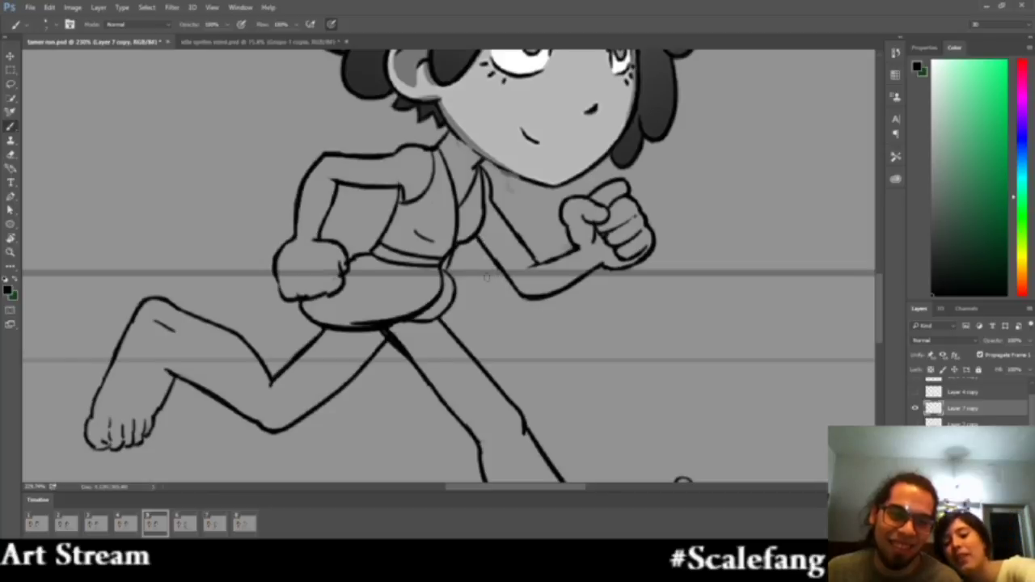
Erase the stray line end beside the front of the waistband
key(z)
click(473, 268)
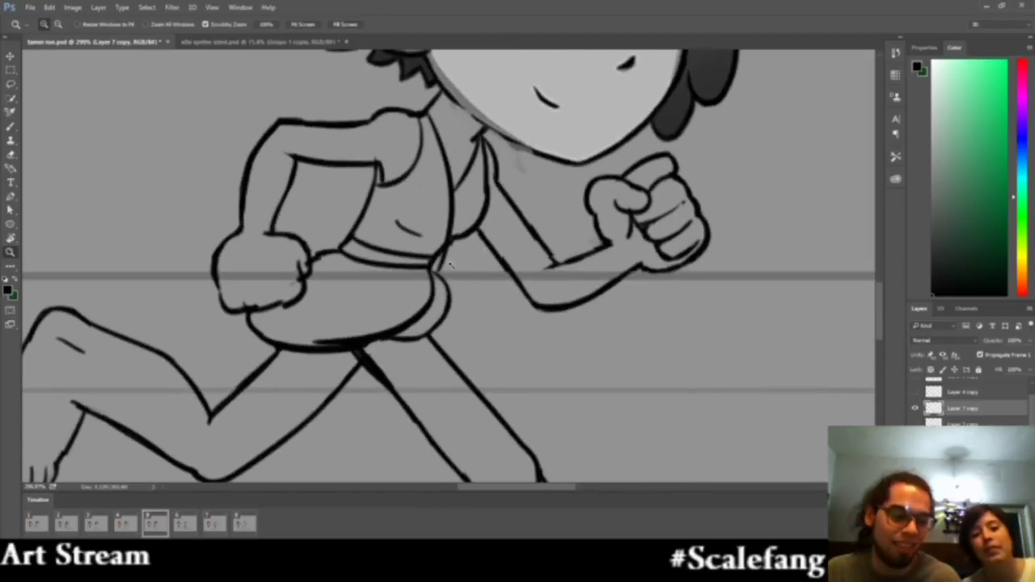
key(e)
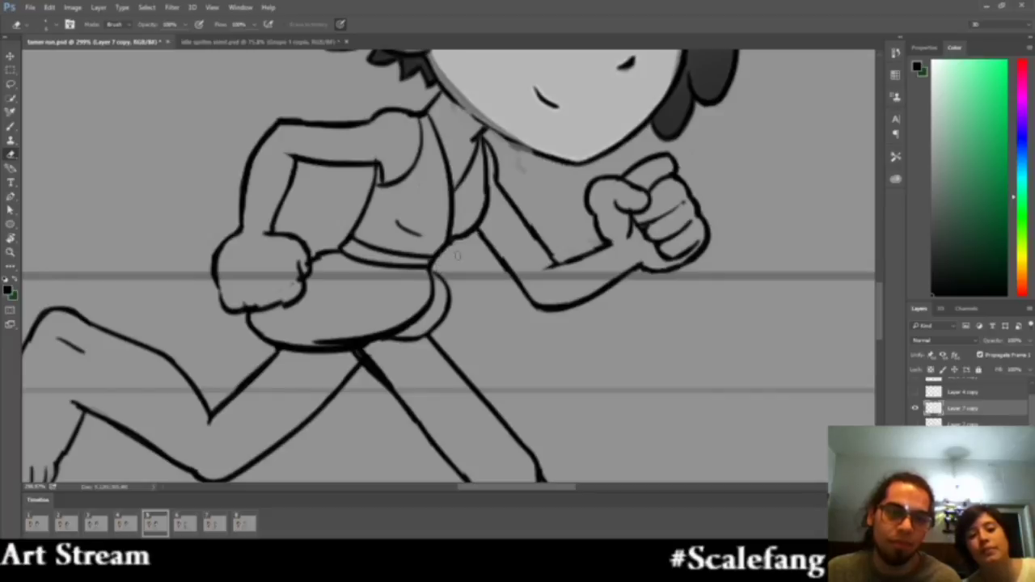
Play back the run cycle and step through frames 2 to 5 to compare the poses
key(z)
drag(484, 268, 433, 281)
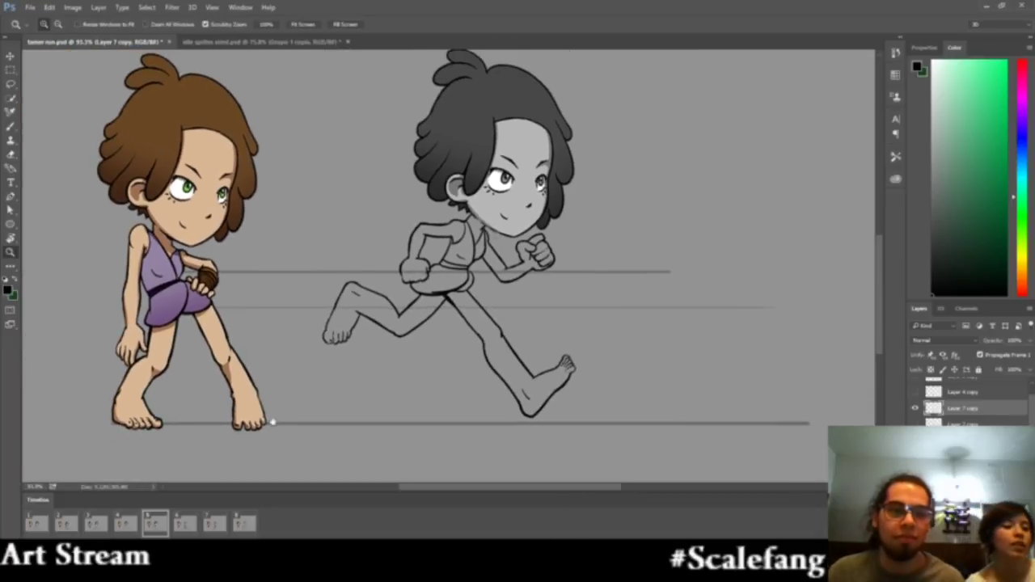
key(space)
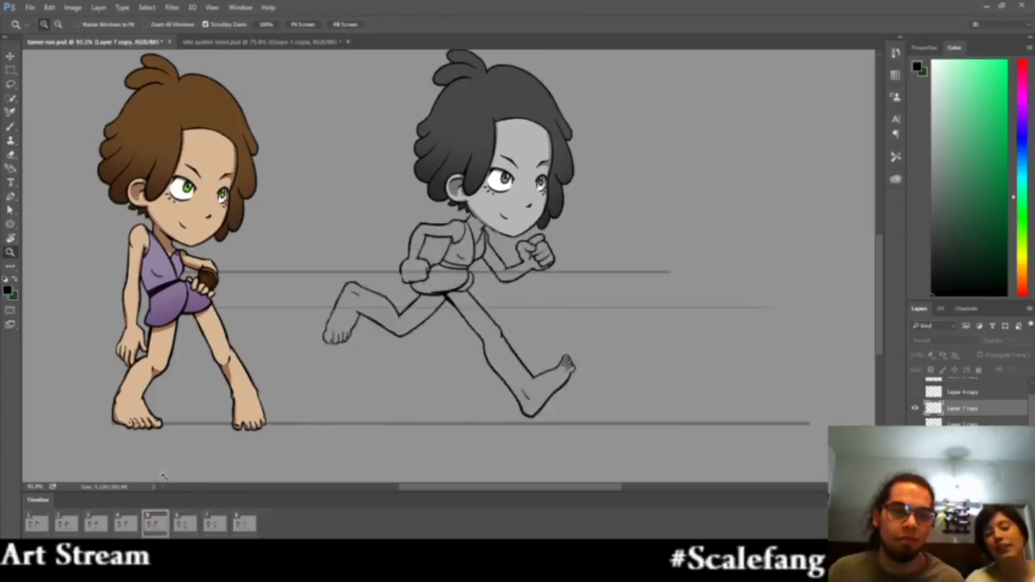
key(space)
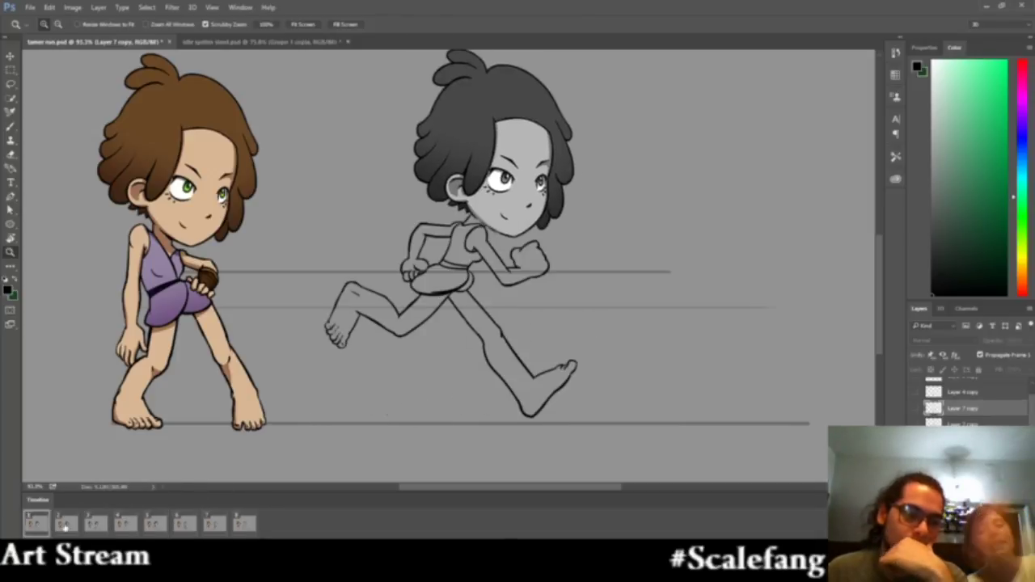
click(65, 525)
click(94, 523)
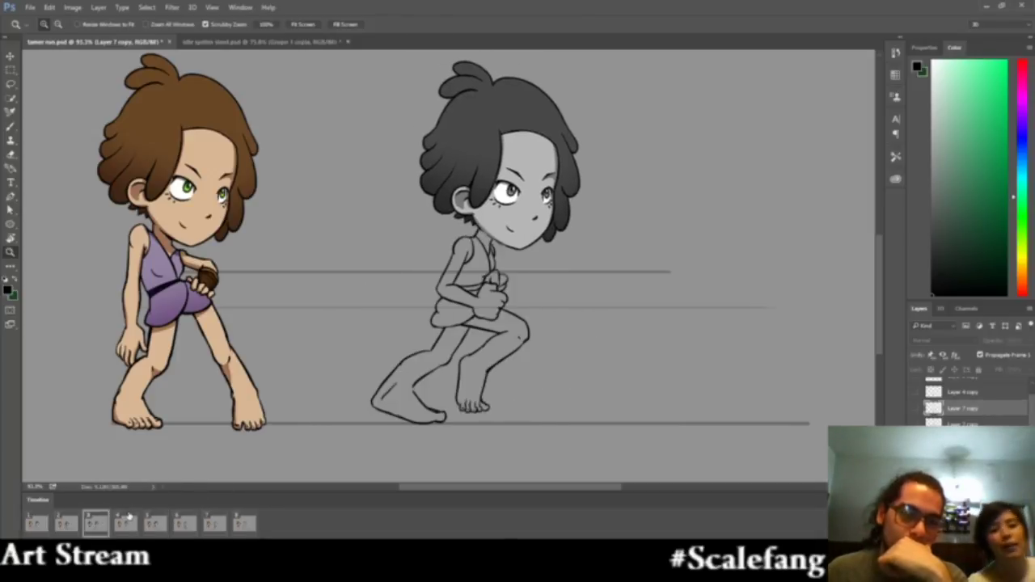
click(127, 523)
click(157, 524)
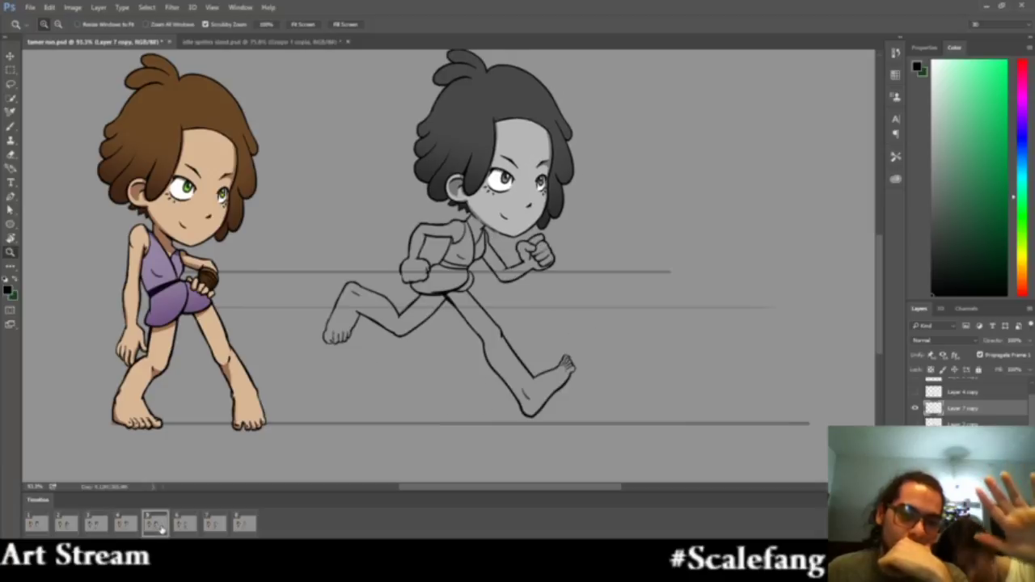
Compare frame 5 with frames 4 and 6, and inspect the inked running pose at full-figure and close-up views
click(182, 524)
click(157, 524)
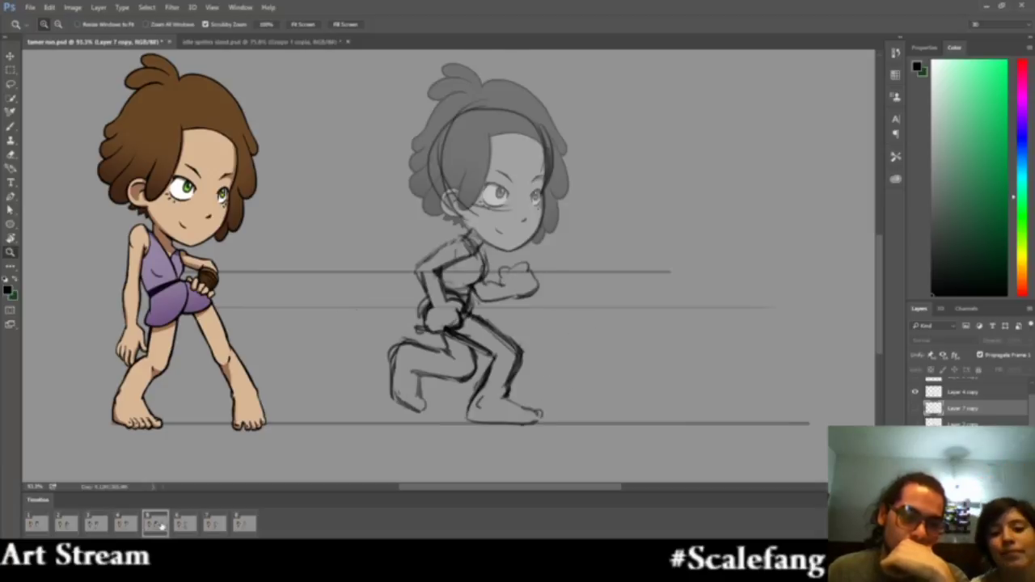
click(131, 523)
click(150, 522)
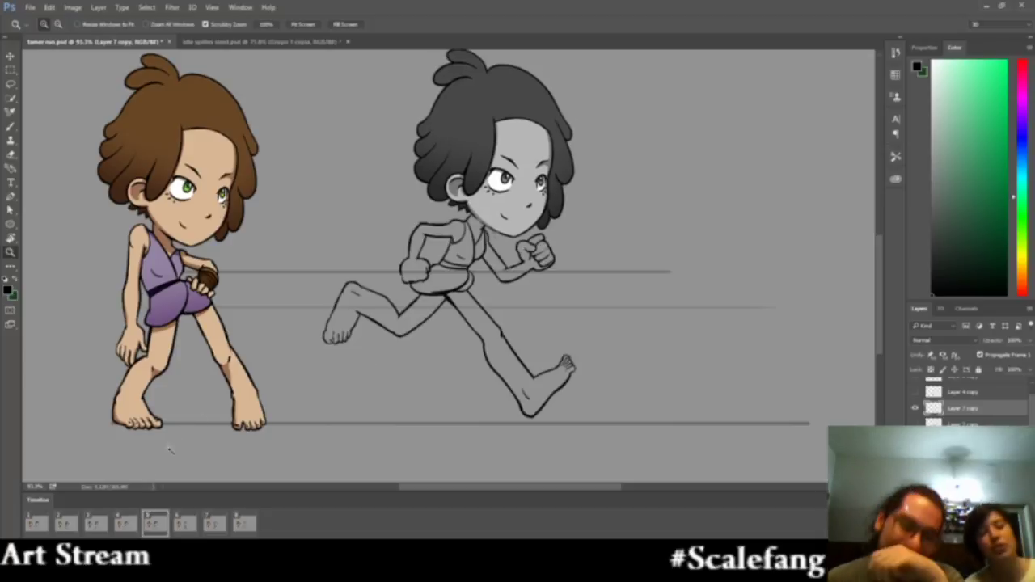
drag(595, 293, 569, 267)
drag(603, 154, 608, 152)
scroll(536, 266, up, 2)
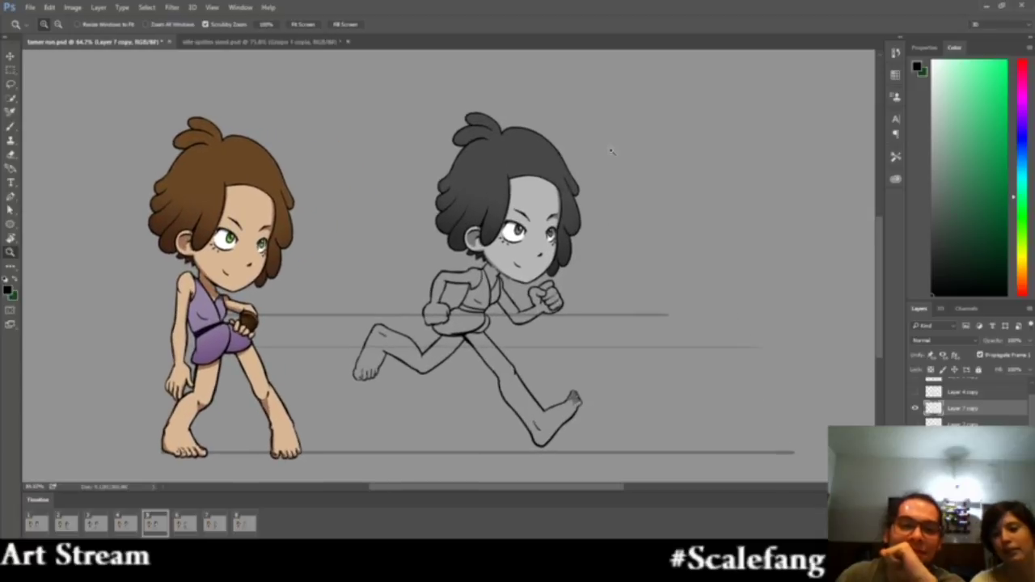
scroll(491, 328, up, 2)
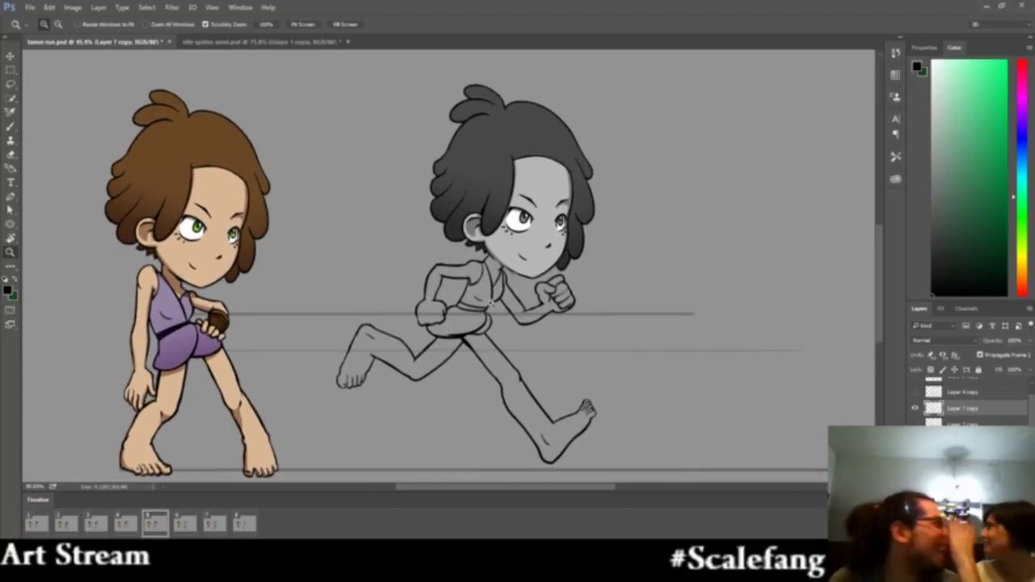
click(581, 337)
click(564, 323)
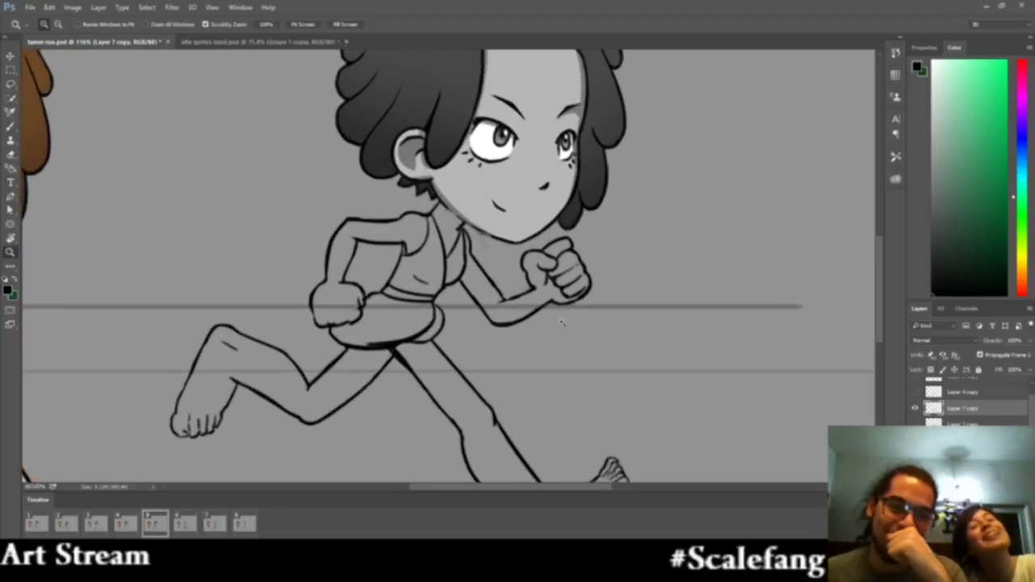
Select the layer mask of the head layer Grupo 1 copia copy 2 and switch to the Brush tool
scroll(971, 400, down, 6)
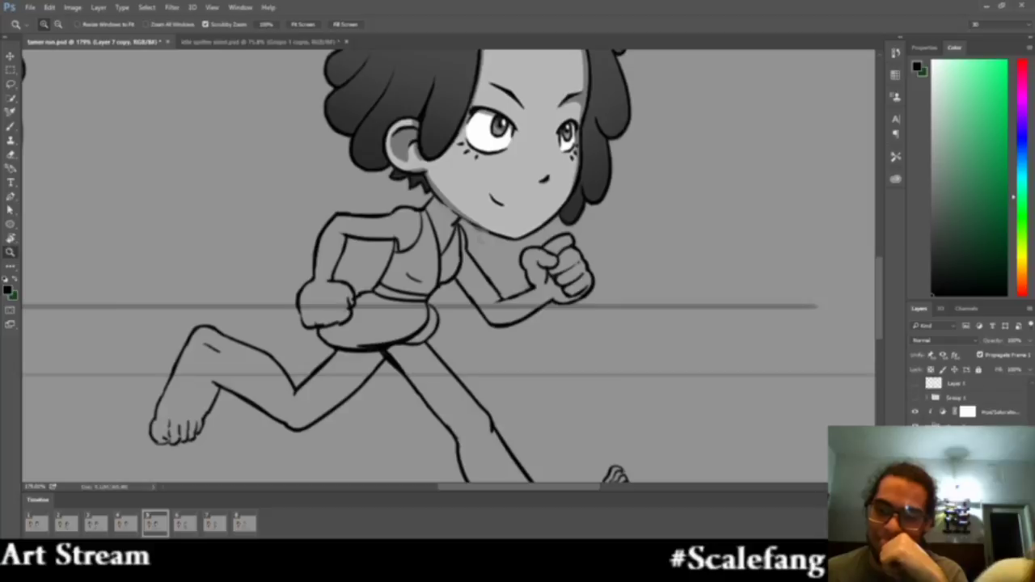
scroll(970, 401, up, 4)
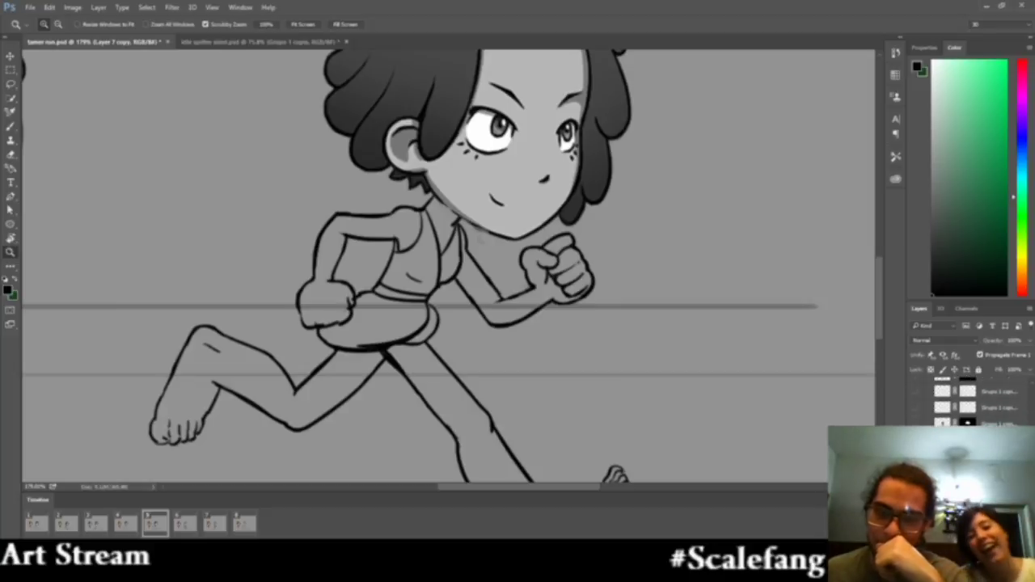
click(914, 411)
key(ctrl+comma)
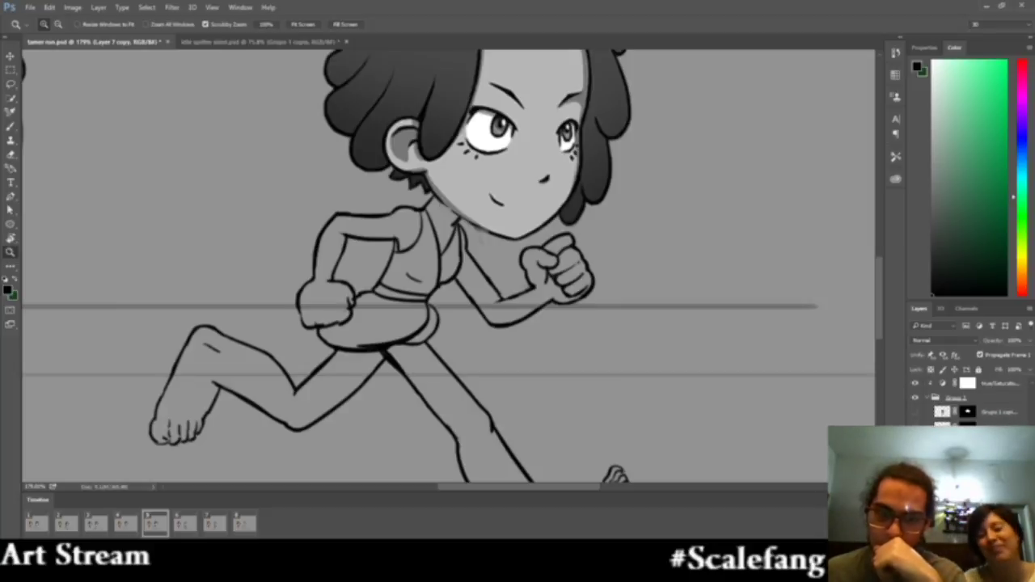
click(999, 440)
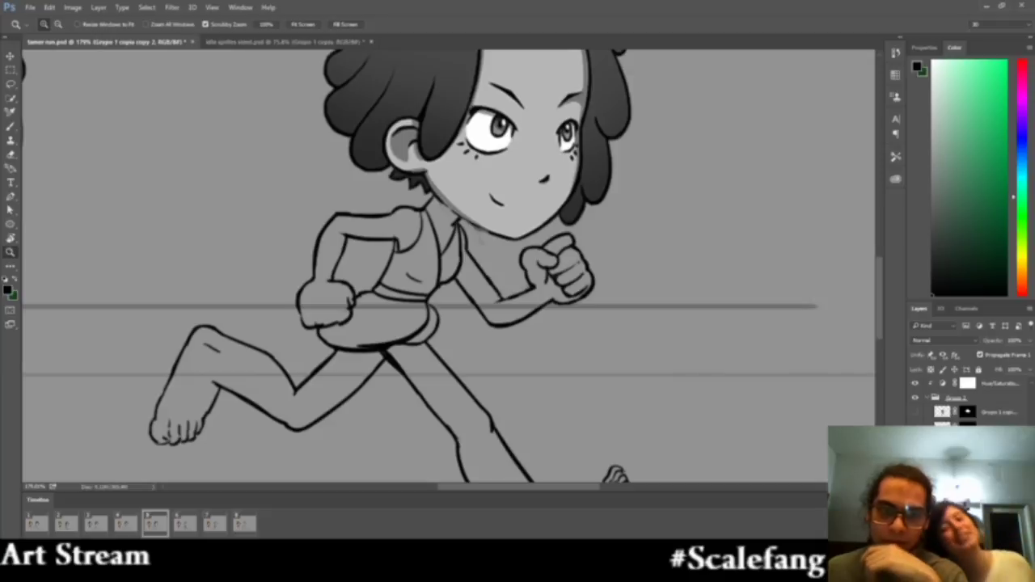
click(968, 412)
key(b)
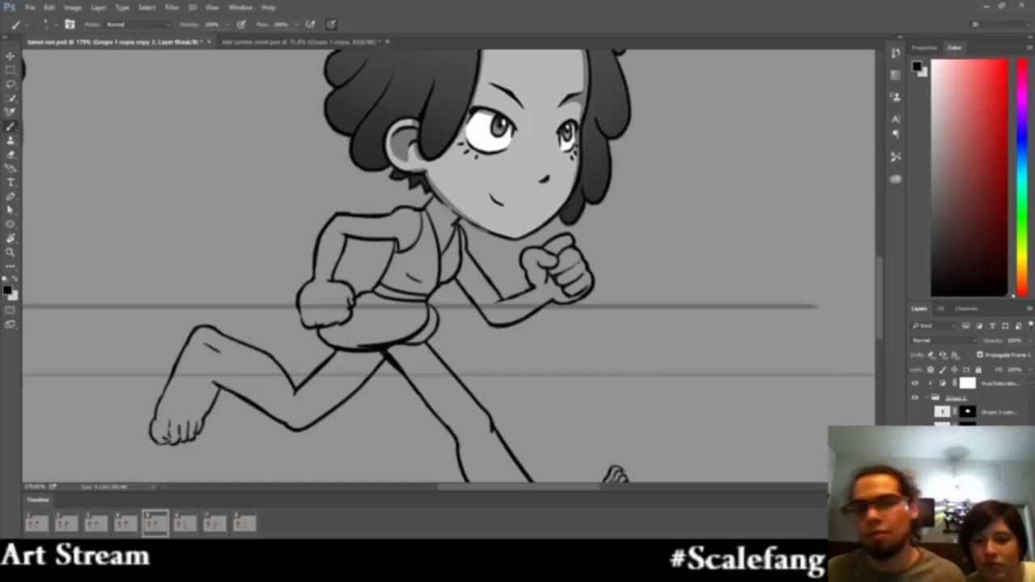
Play back the run cycle from frame 6 and stop on frame 2 to review the poses
scroll(970, 400, down, 6)
key(z)
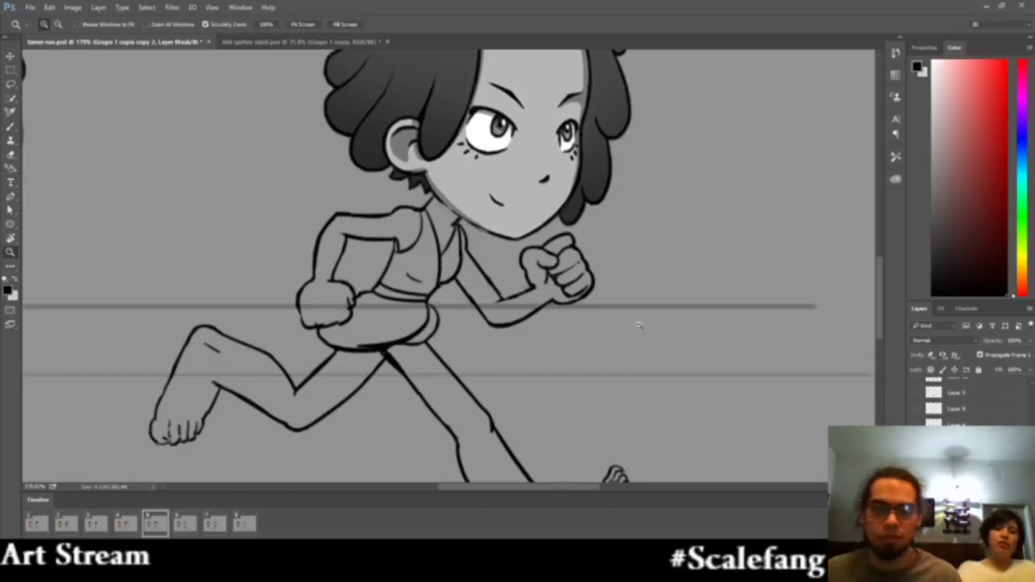
drag(638, 324, 575, 317)
click(184, 522)
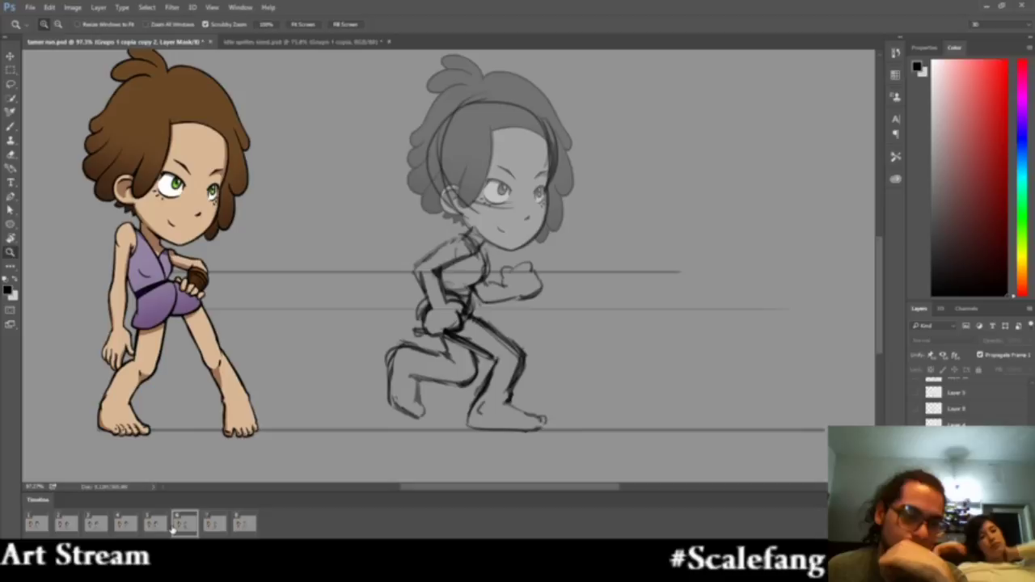
key(space)
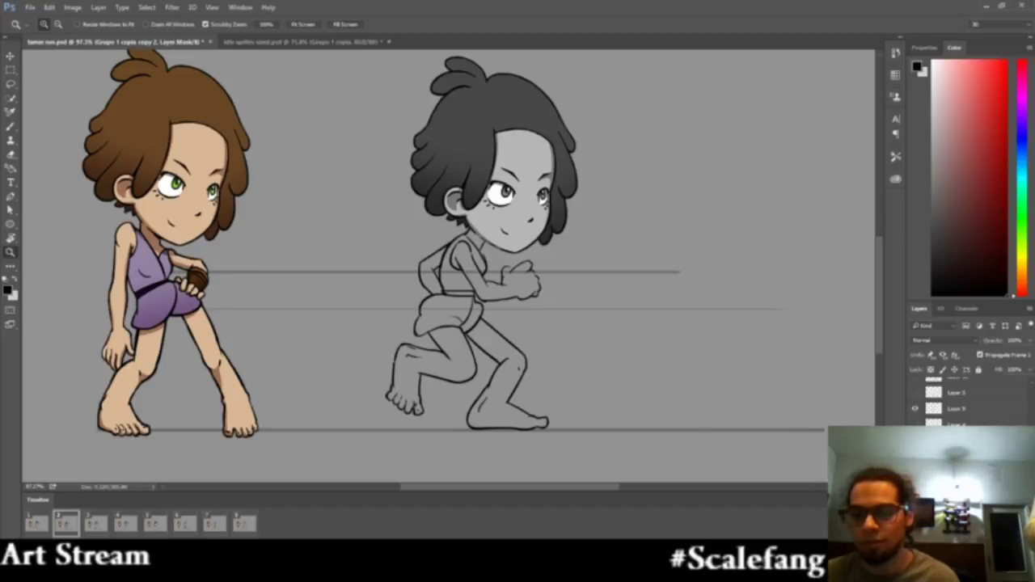
Duplicate frame 2's line art, Layer 8, place the copy directly above Layer 4 copy, and make it visible in frame 6
scroll(971, 408, up, 3)
click(971, 453)
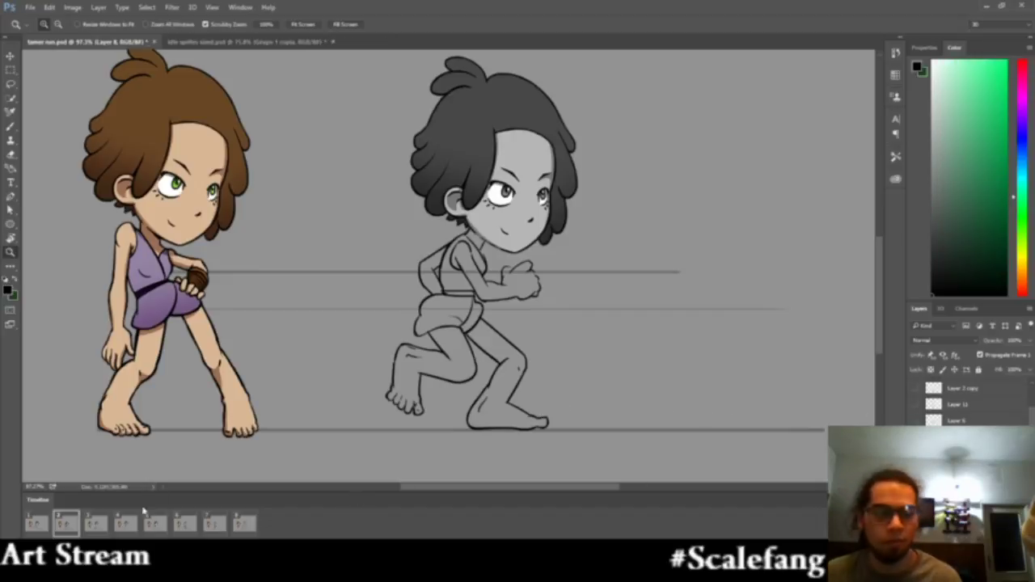
click(155, 523)
click(185, 524)
click(155, 523)
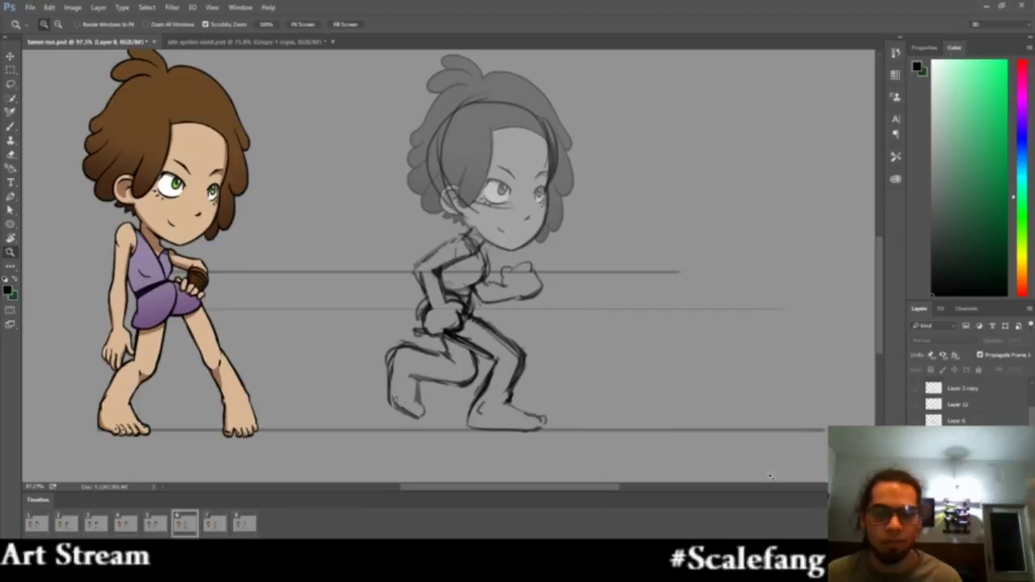
click(185, 524)
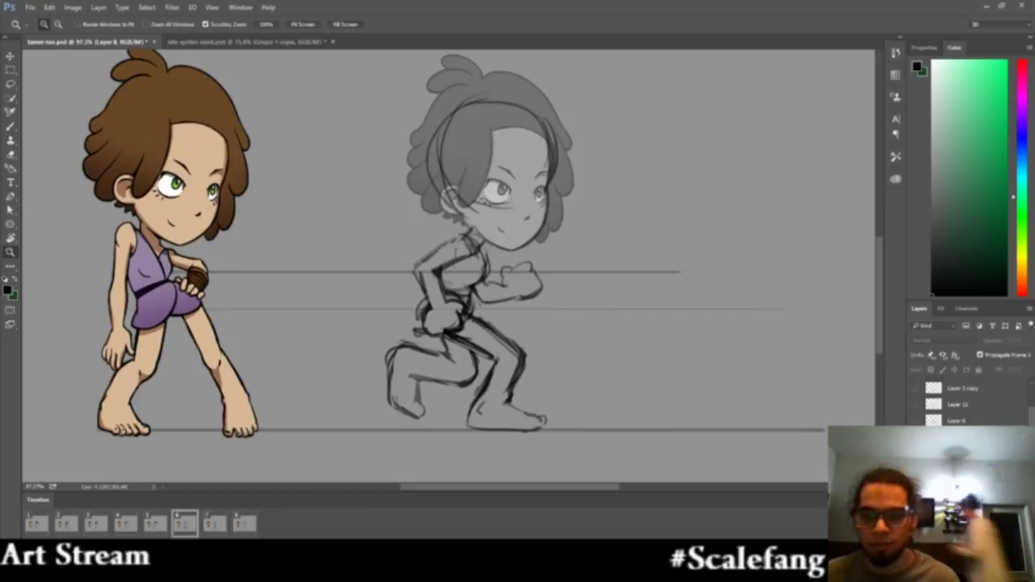
drag(1032, 439, 1032, 422)
key(ctrl+j)
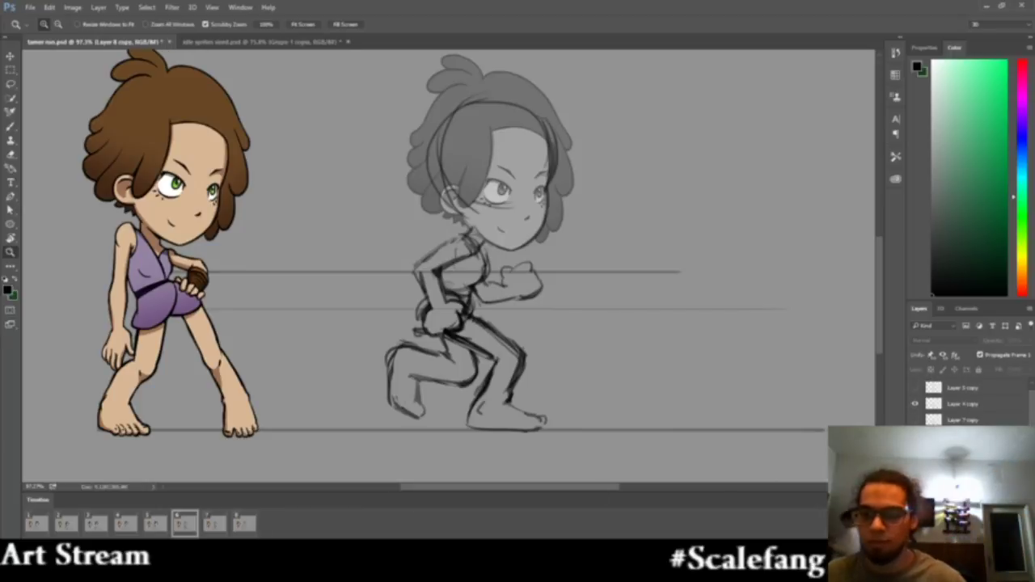
drag(970, 436, 974, 399)
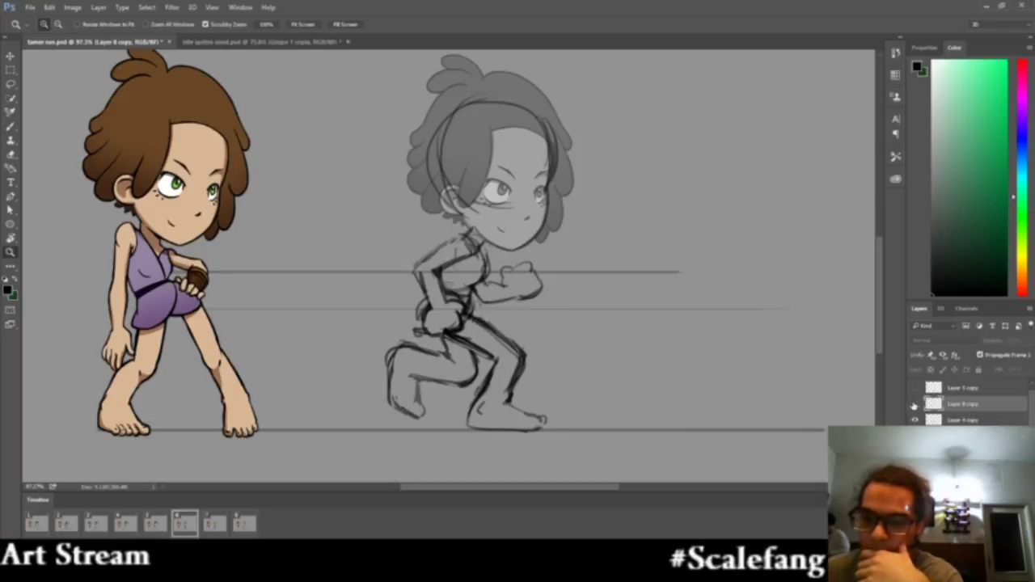
click(915, 404)
Lower the opacity of the rough sketch on Layer 4 copy to 40%
click(986, 421)
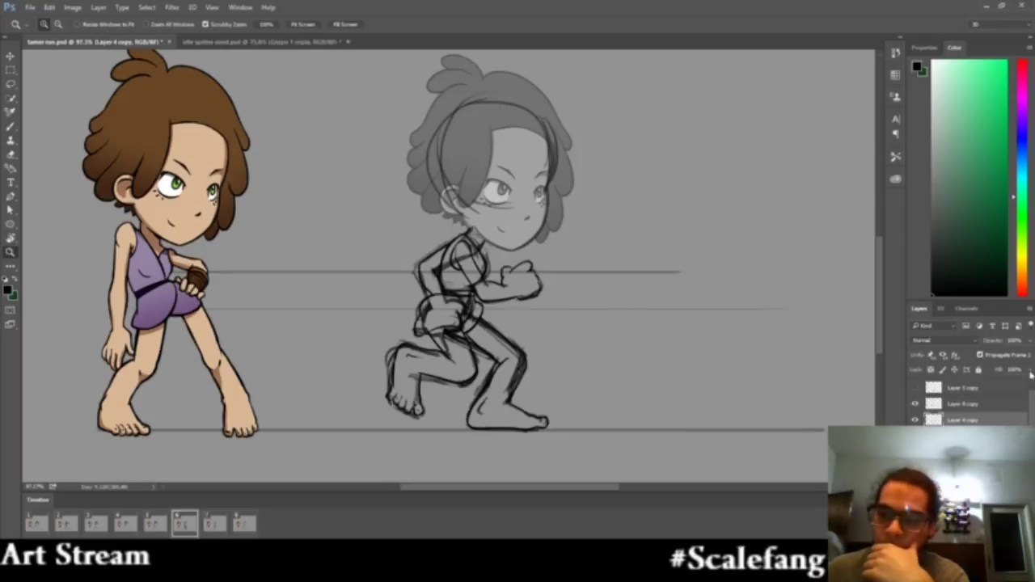
click(1030, 342)
drag(1011, 356, 1000, 356)
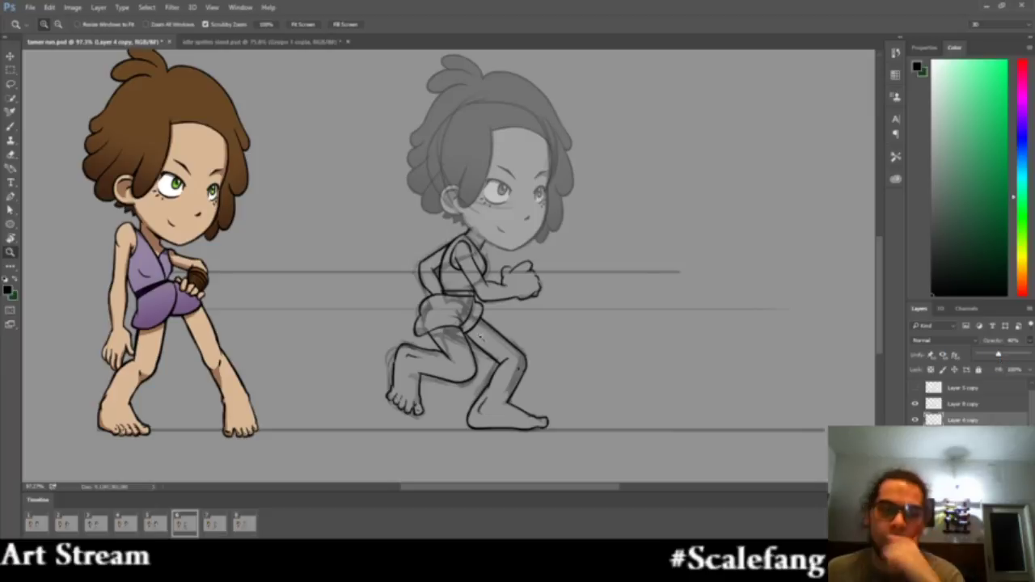
On Layer 8 copy, extend the standing leg's inner thigh line up to the tunic hem with the brush
drag(495, 309, 525, 292)
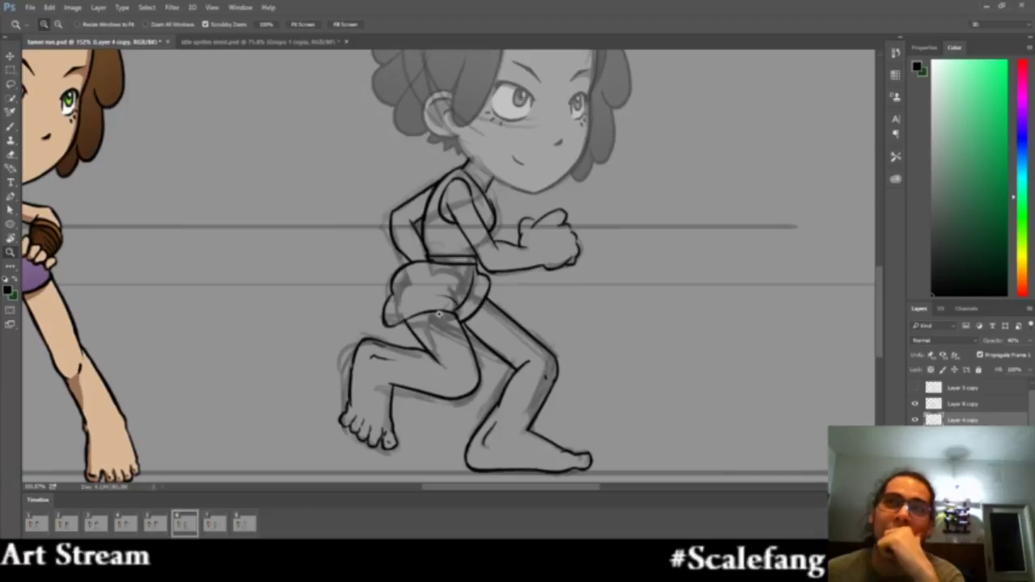
mouse_move(564, 310)
mouse_down()
mouse_move(488, 333)
mouse_move(567, 326)
mouse_move(550, 335)
mouse_move(447, 279)
mouse_move(409, 303)
mouse_move(438, 317)
mouse_up()
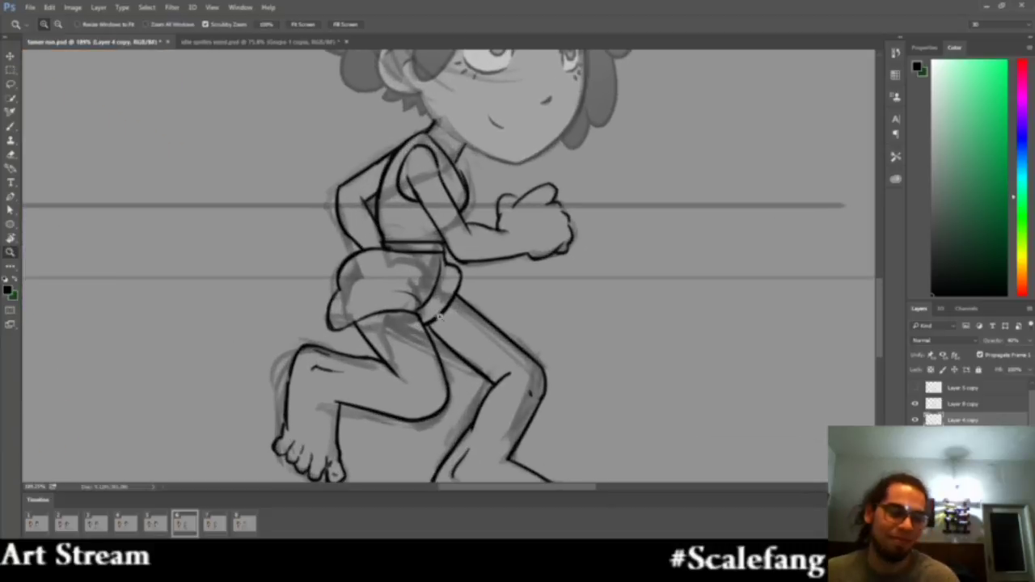
key(e)
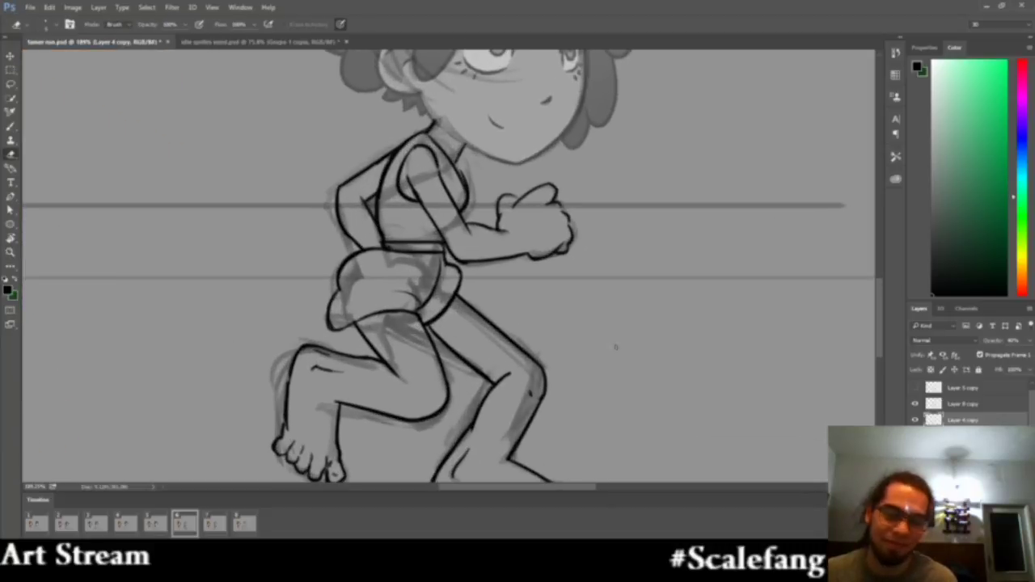
click(966, 404)
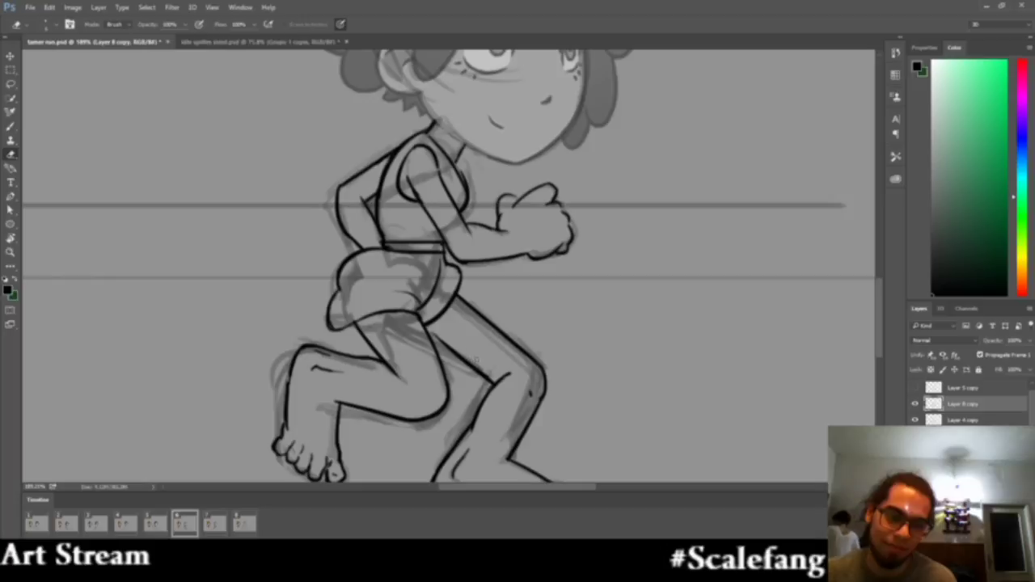
key(z)
drag(474, 318, 385, 301)
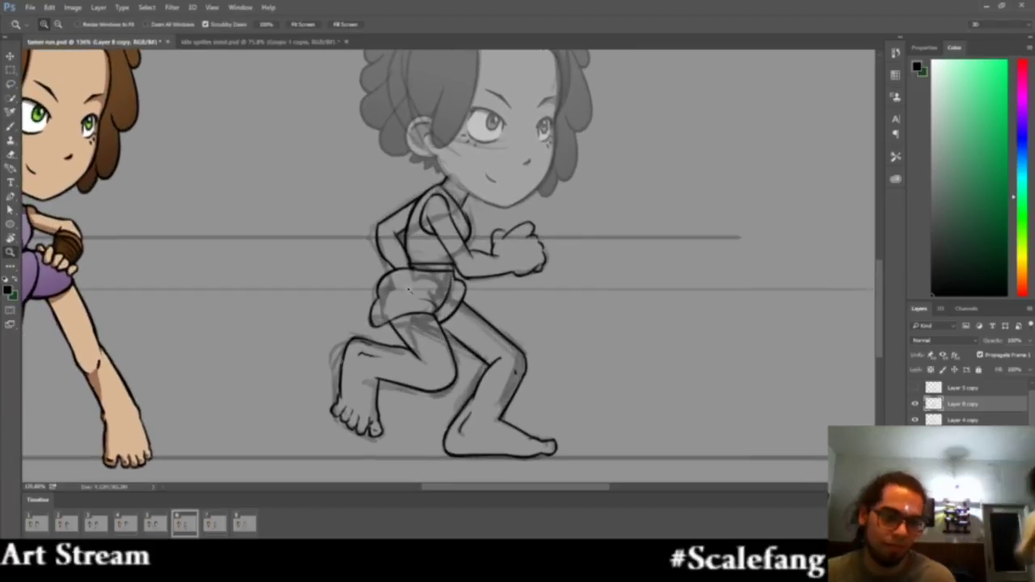
key(b)
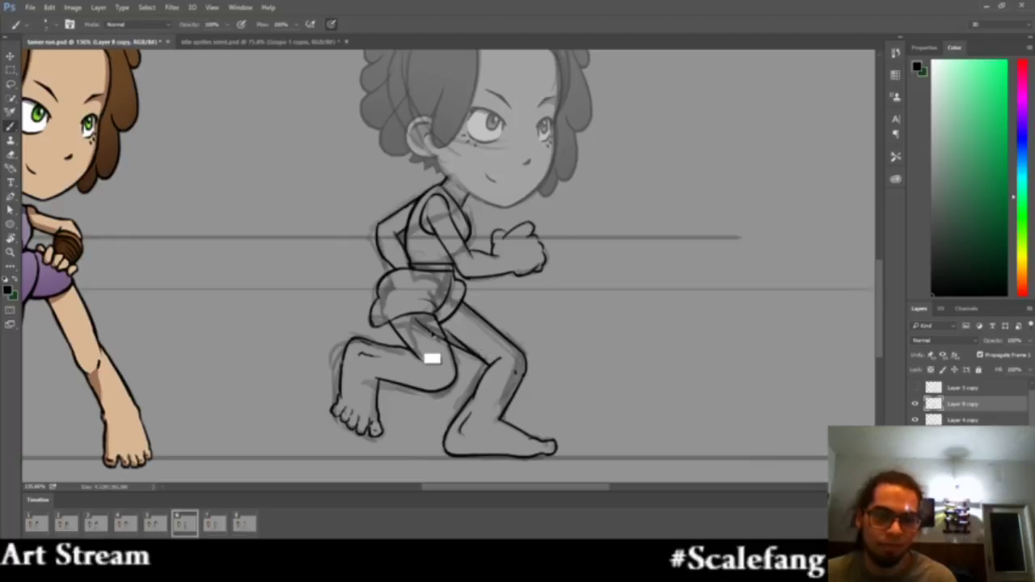
key(z)
drag(453, 326, 493, 326)
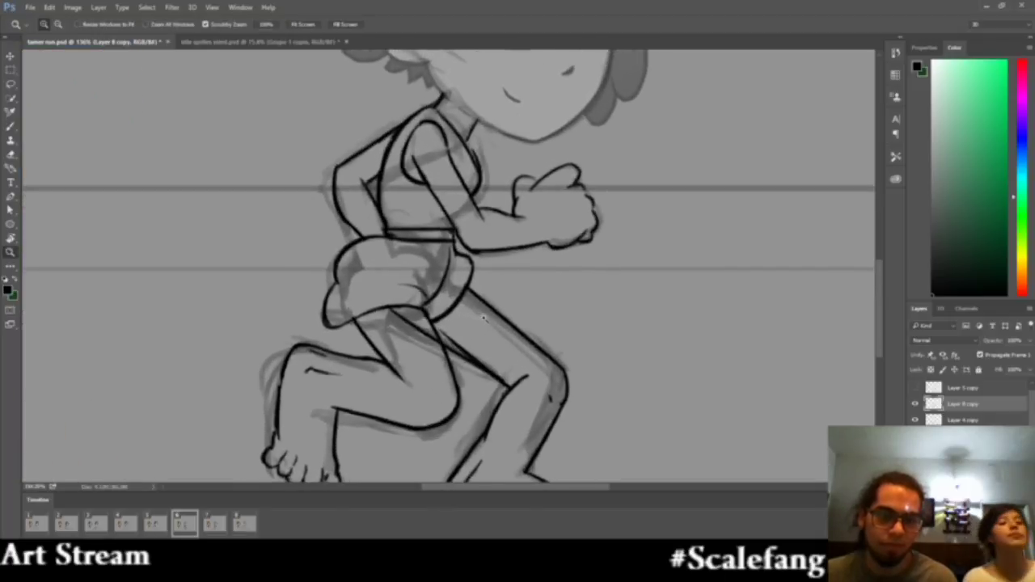
Erase the upper part of the raised leg's front thigh line where it crosses the standing leg
key(e)
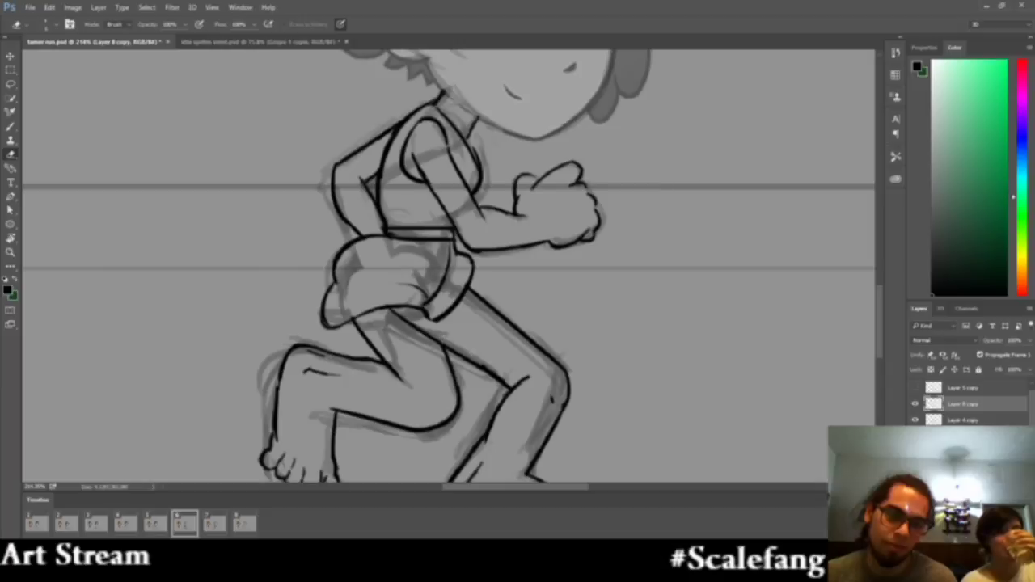
key(z)
mouse_move(477, 327)
mouse_down()
mouse_move(284, 295)
mouse_move(347, 283)
mouse_up()
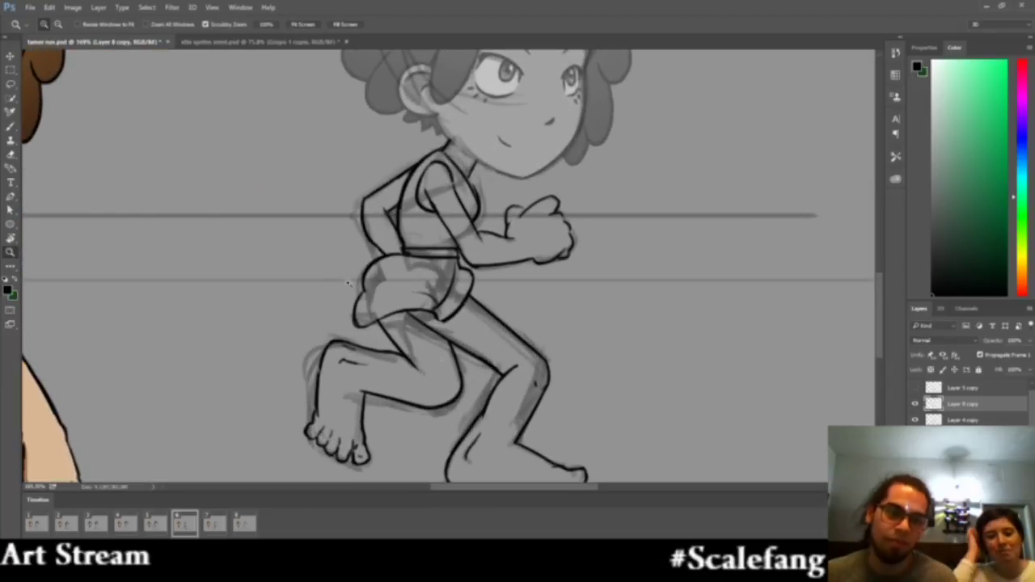
drag(442, 366, 393, 360)
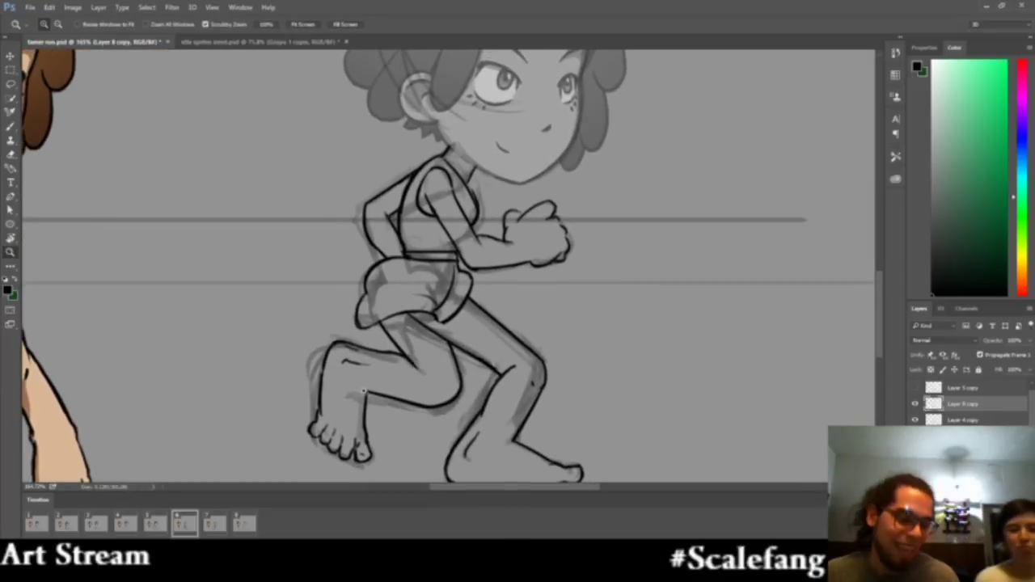
Erase the raised foot's toe lines and redraw the back line of the raised thigh just below the tunic hem
key(e)
mouse_move(328, 449)
mouse_down()
mouse_move(313, 412)
mouse_move(334, 453)
mouse_move(354, 443)
mouse_move(369, 458)
mouse_up()
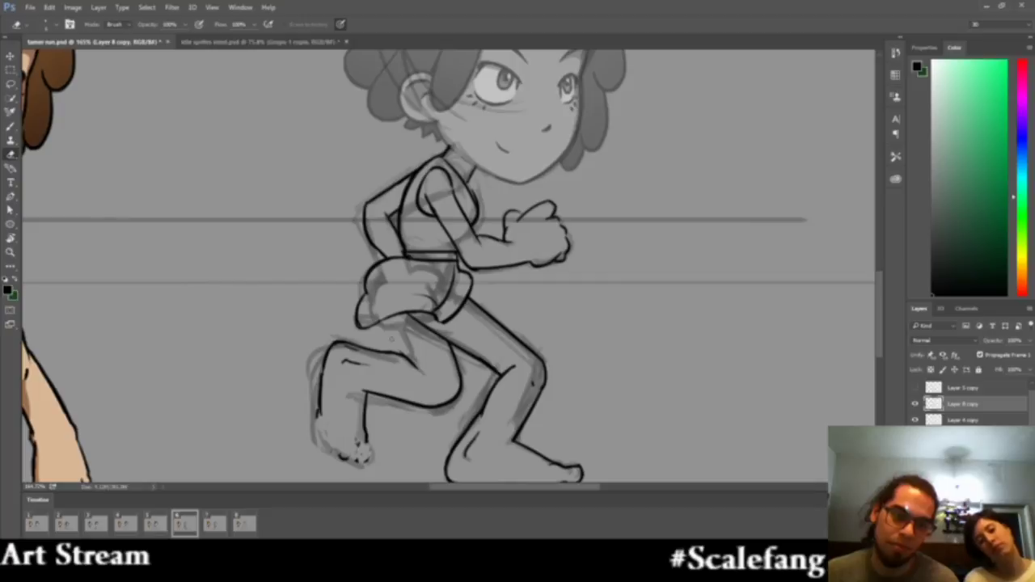
key(b)
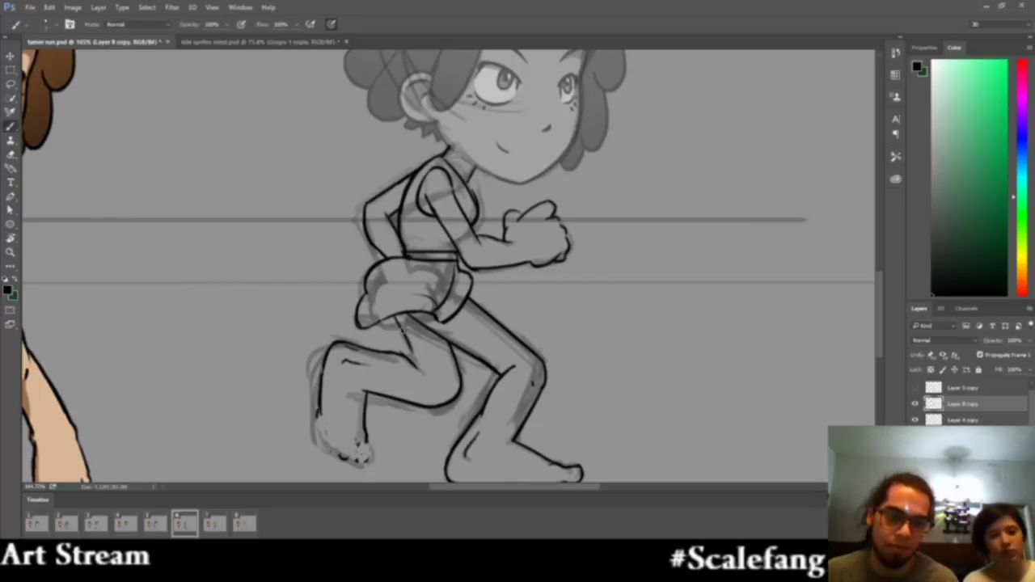
mouse_move(397, 320)
mouse_down()
mouse_move(412, 356)
mouse_move(406, 340)
mouse_up()
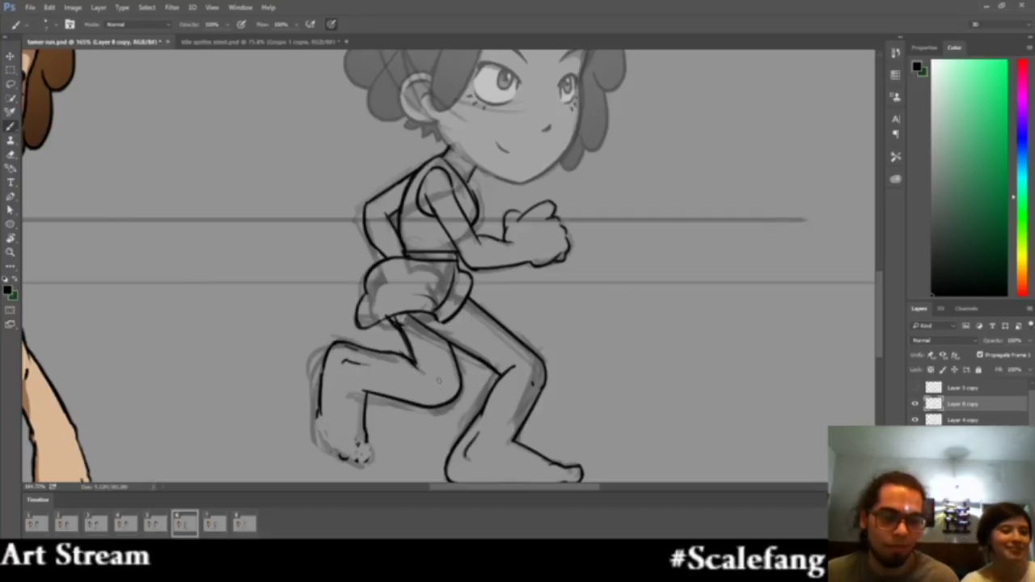
Erase the leftover toe marks at the end of the raised foot
drag(439, 381, 400, 380)
drag(406, 418, 391, 358)
drag(377, 402, 420, 402)
key(e)
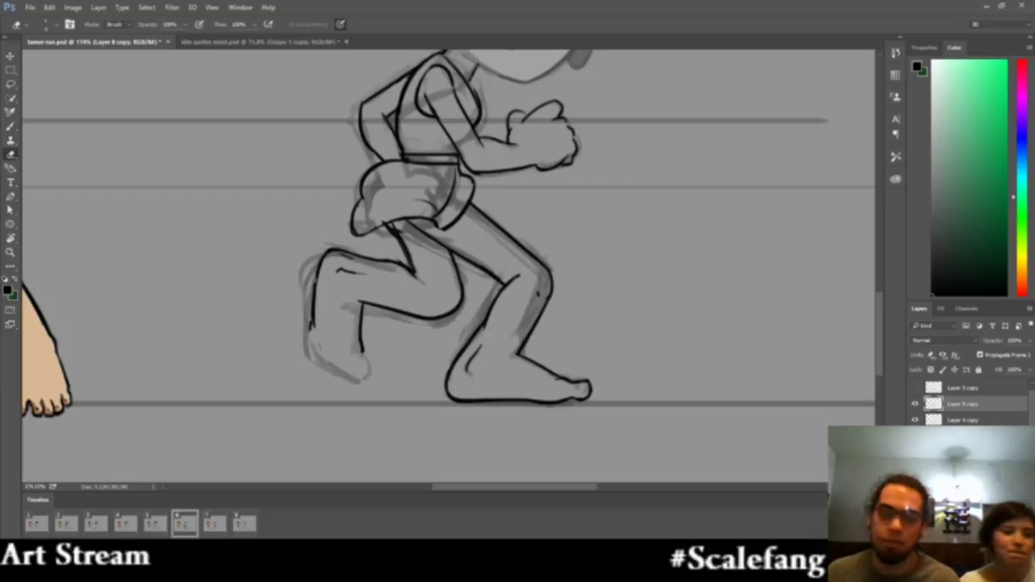
scroll(600, 372, up, 2)
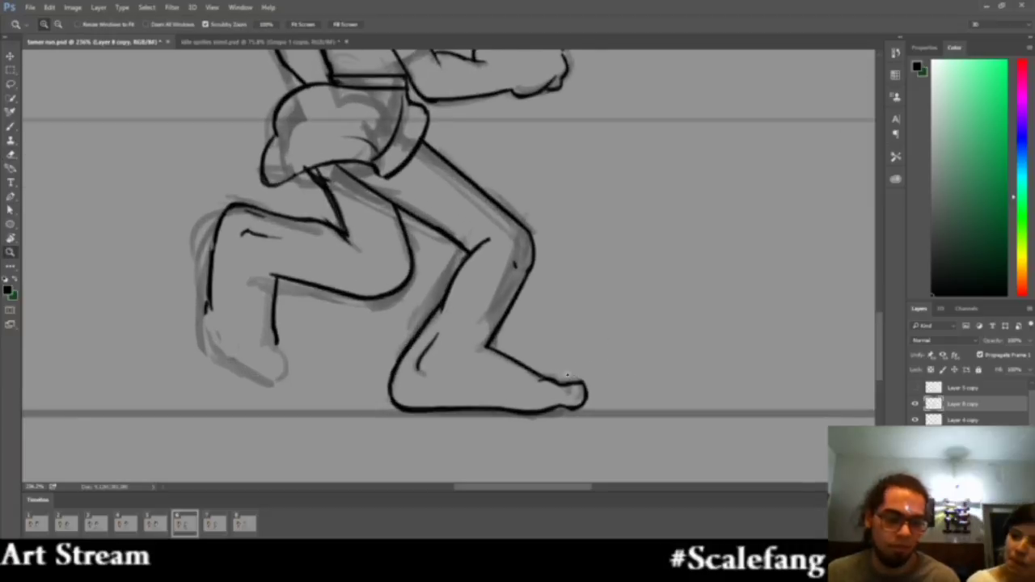
Draw the toe separation line on the standing foot and refine the big toe's outline
key(b)
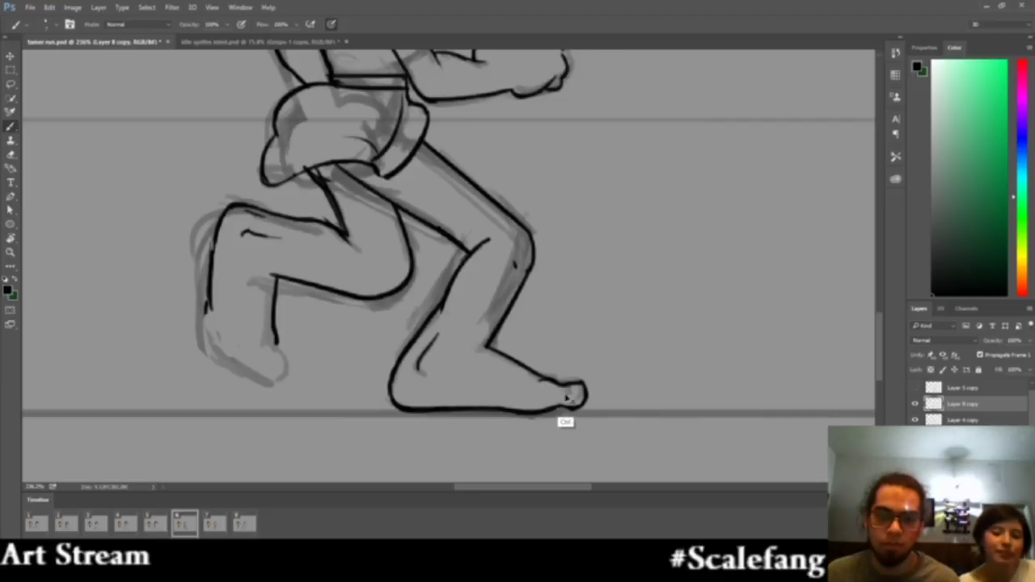
drag(561, 387, 579, 378)
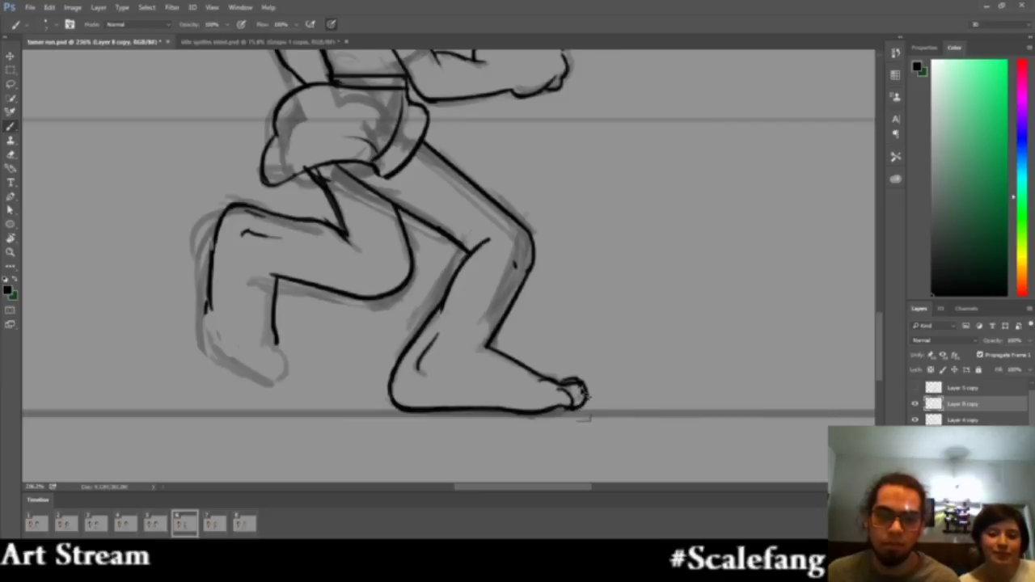
key(e)
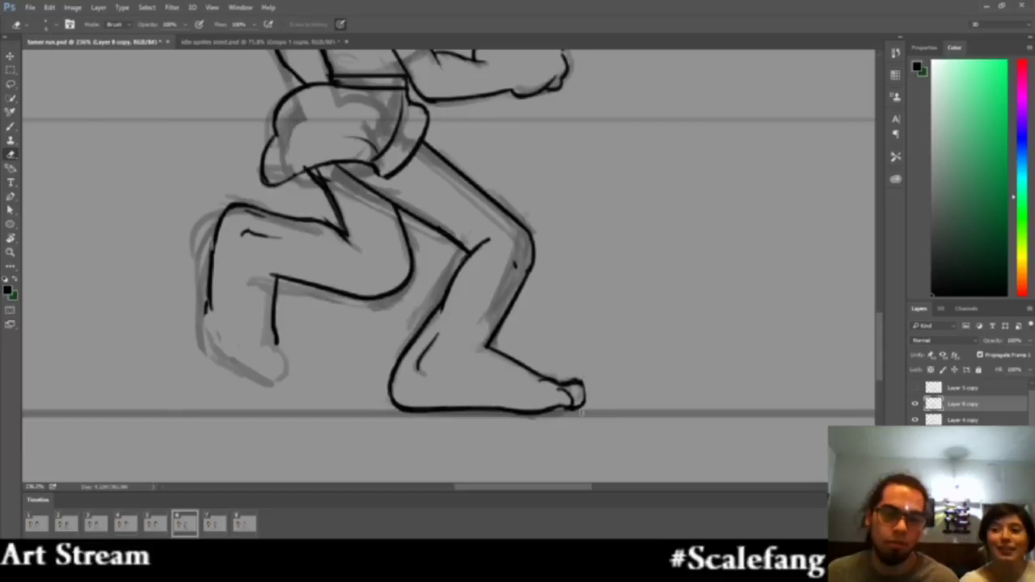
key(b)
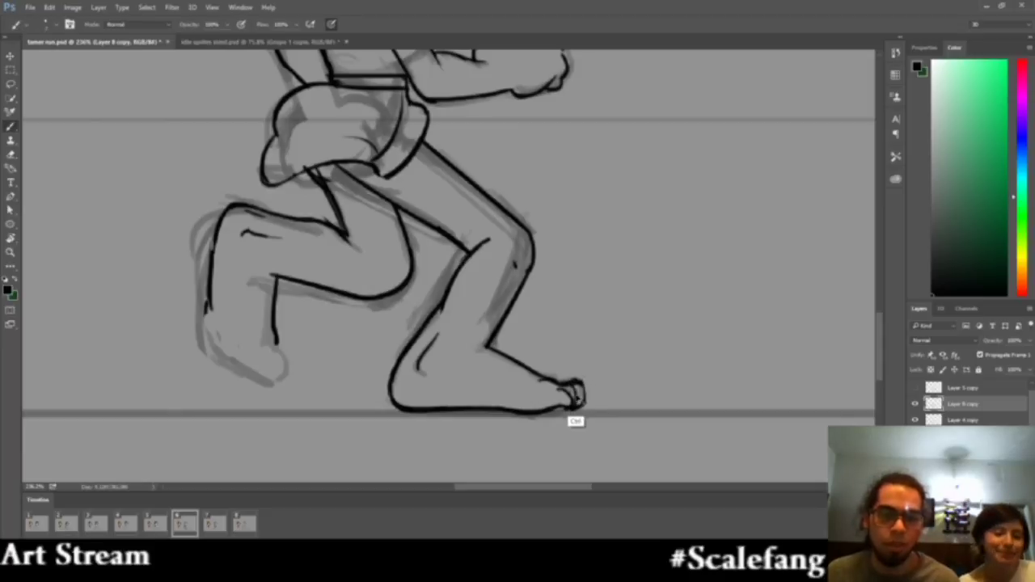
key(ctrl+z)
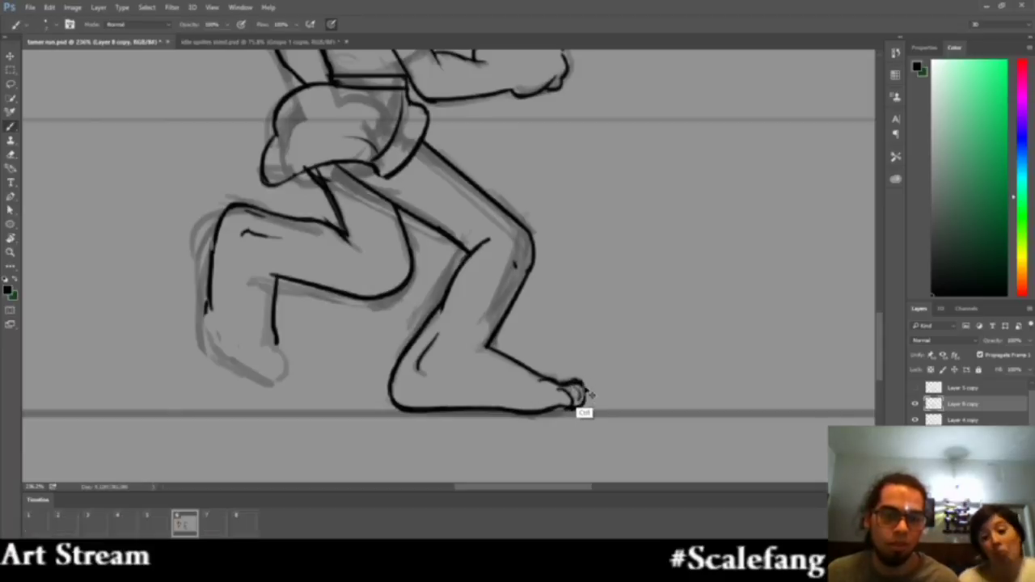
drag(582, 386, 568, 406)
key(ctrl+z)
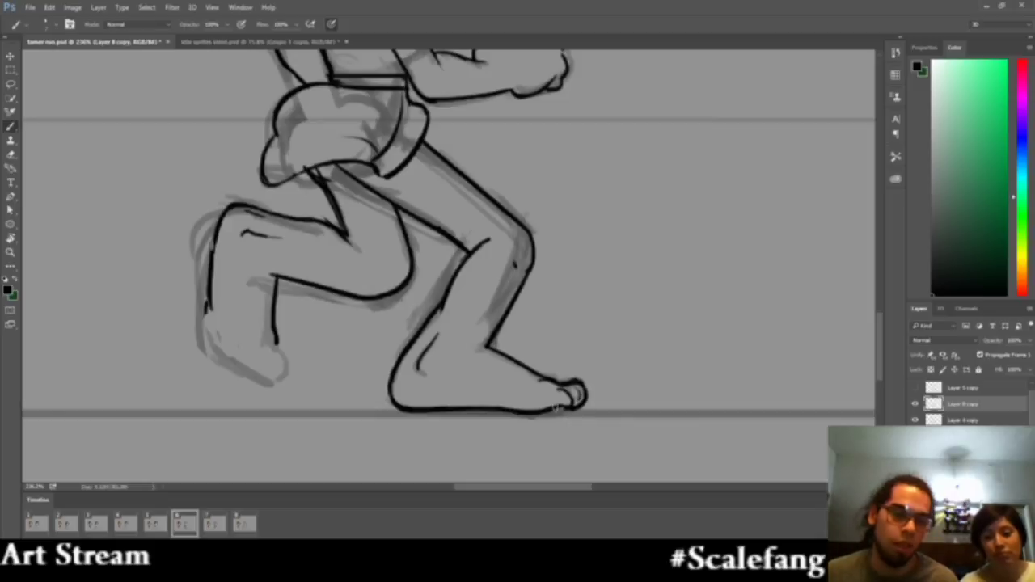
key(e)
Check frame 6 against frame 5 and erase the tunic's hem and inner side-panel lines where they meet
key(z)
drag(610, 365, 536, 352)
drag(307, 281, 250, 431)
click(157, 523)
click(185, 524)
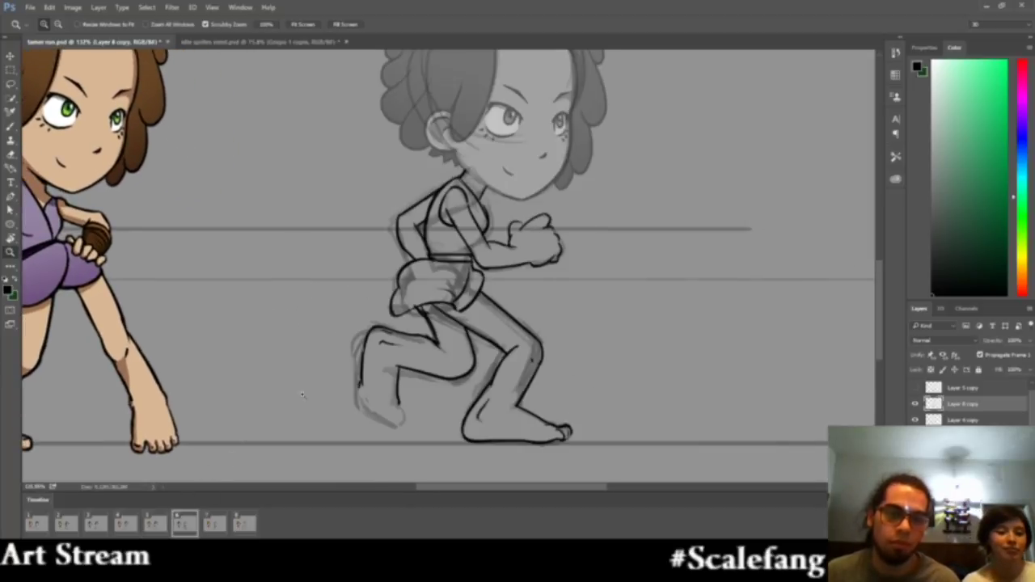
scroll(447, 300, up, 1)
drag(448, 301, 504, 233)
key(e)
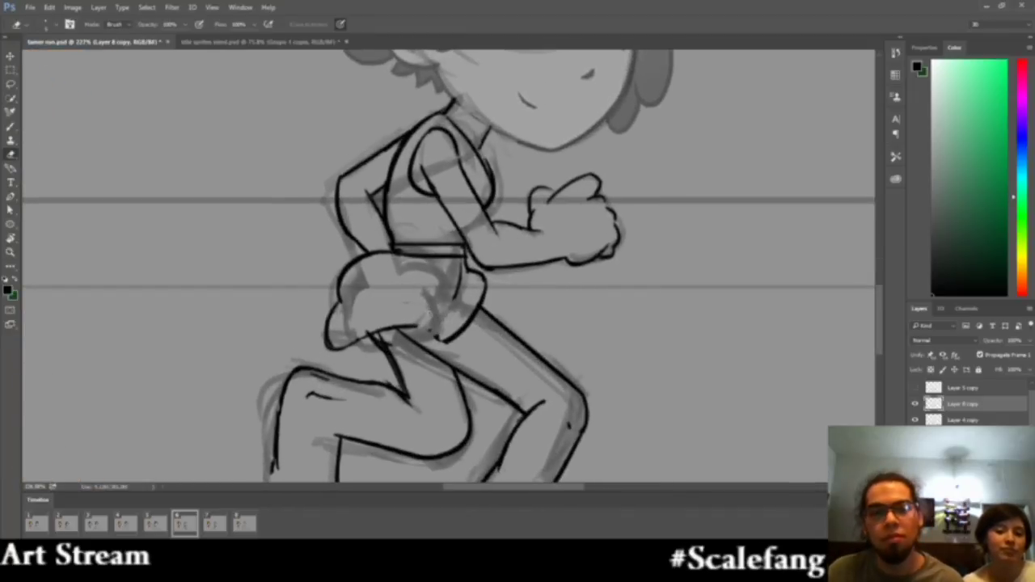
key(z)
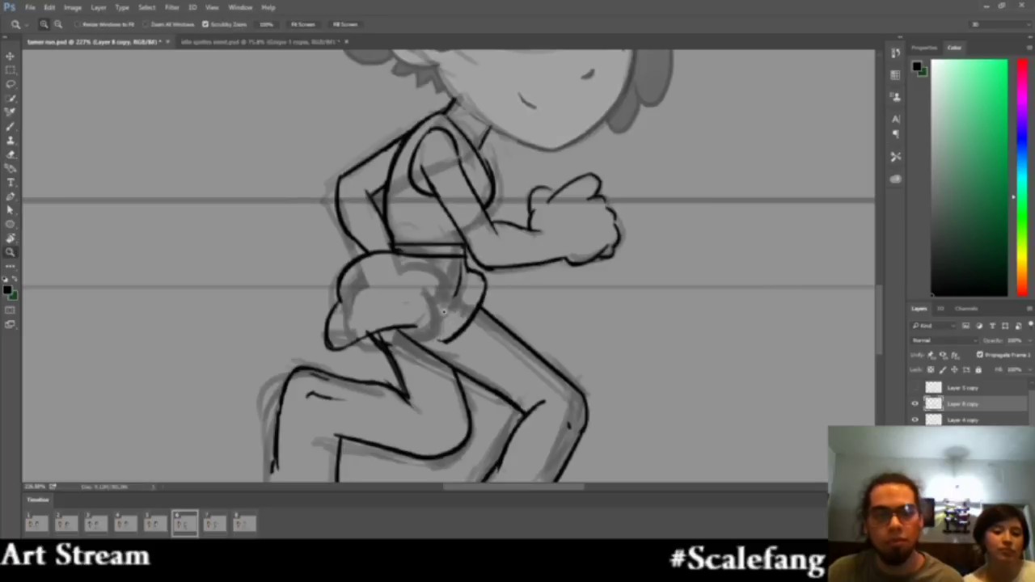
drag(460, 302, 396, 325)
key(e)
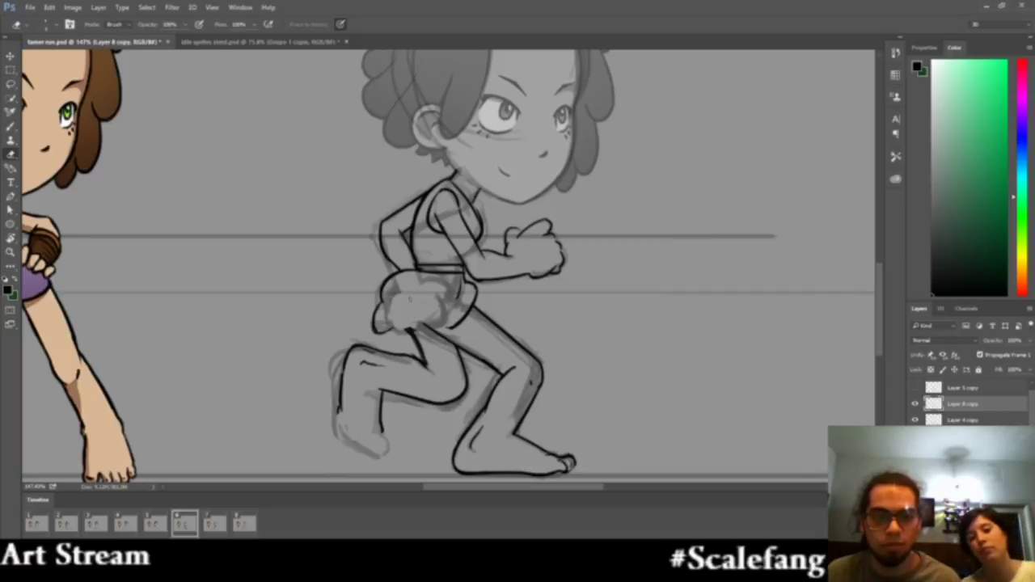
Extend the rear arm's underside line across the tunic and erase the tunic back line and forward upper-arm lines crossing it
key(z)
mouse_move(505, 233)
mouse_down()
mouse_move(470, 233)
mouse_move(505, 234)
mouse_move(485, 225)
mouse_up()
drag(471, 212, 500, 229)
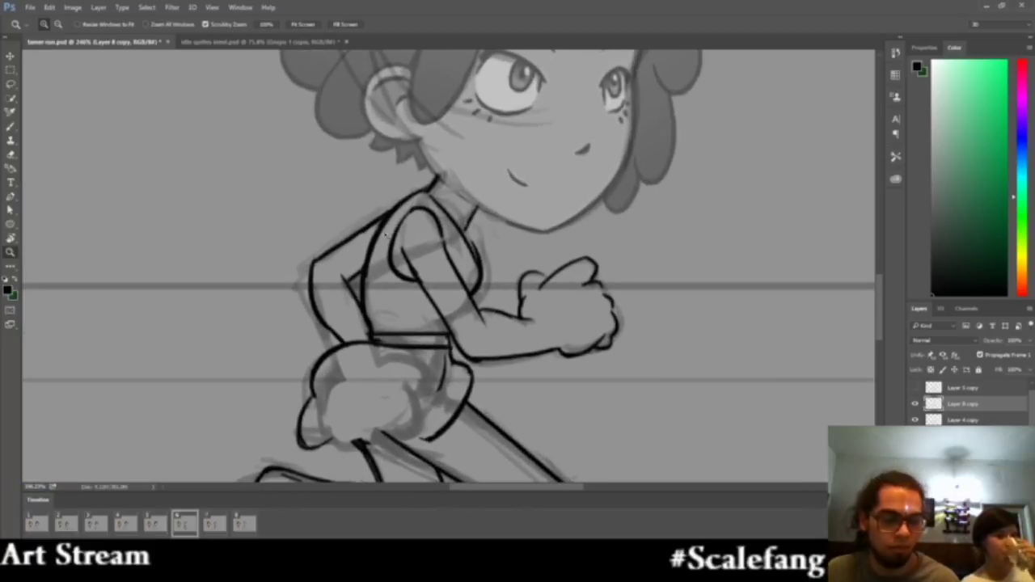
key(b)
mouse_move(360, 272)
mouse_down()
mouse_move(403, 247)
mouse_move(371, 249)
mouse_move(369, 260)
mouse_move(394, 238)
mouse_move(398, 226)
mouse_move(386, 224)
mouse_move(398, 207)
mouse_up()
key(e)
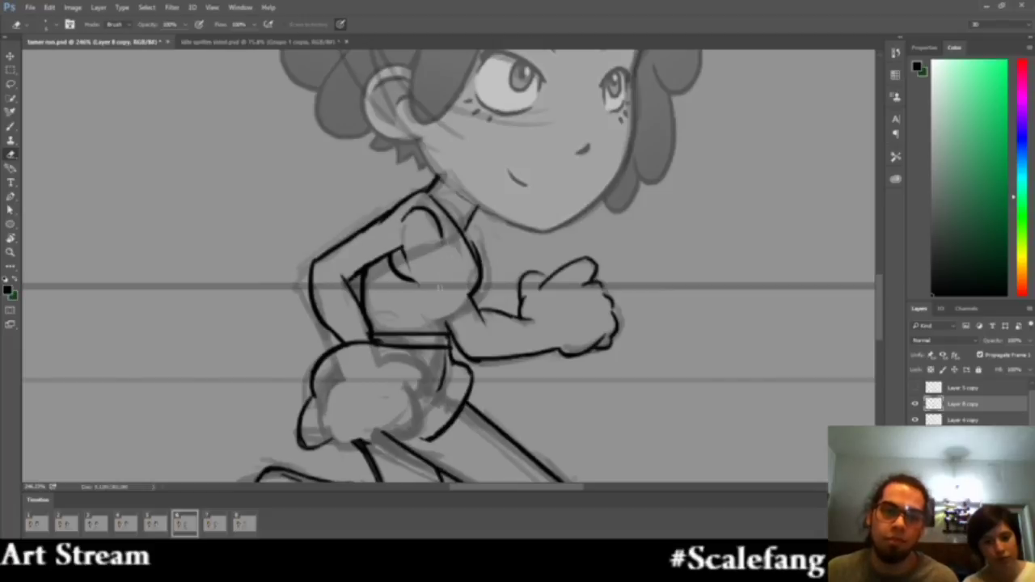
Redraw the lower curve of the tunic's chest, erasing the old outline beside it, and close the forward arm's line below it
key(z)
mouse_move(524, 292)
mouse_down()
mouse_move(364, 293)
mouse_move(478, 294)
mouse_move(466, 301)
mouse_move(475, 293)
mouse_move(456, 221)
mouse_up()
key(b)
key(ctrl+z)
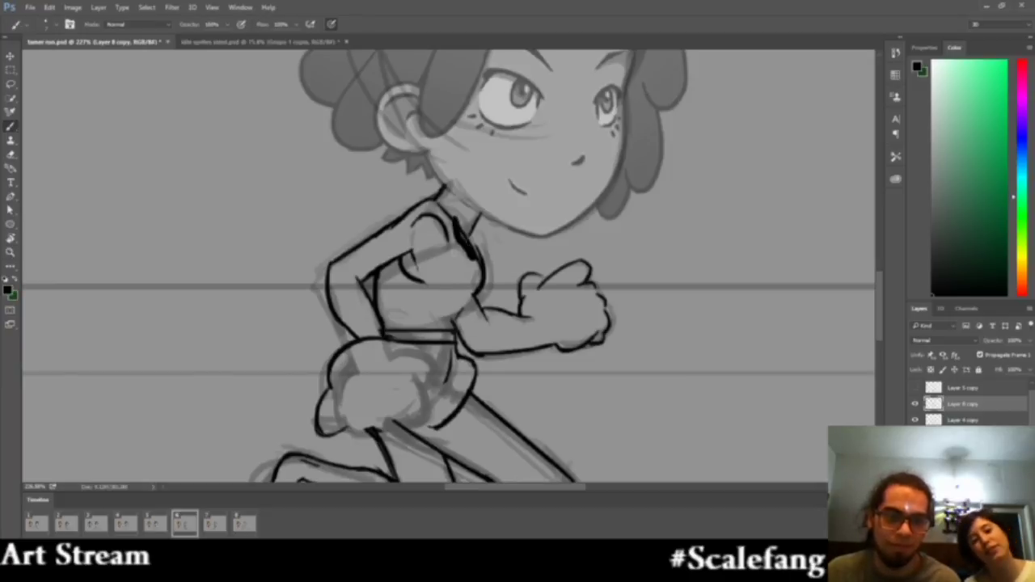
key(ctrl+z)
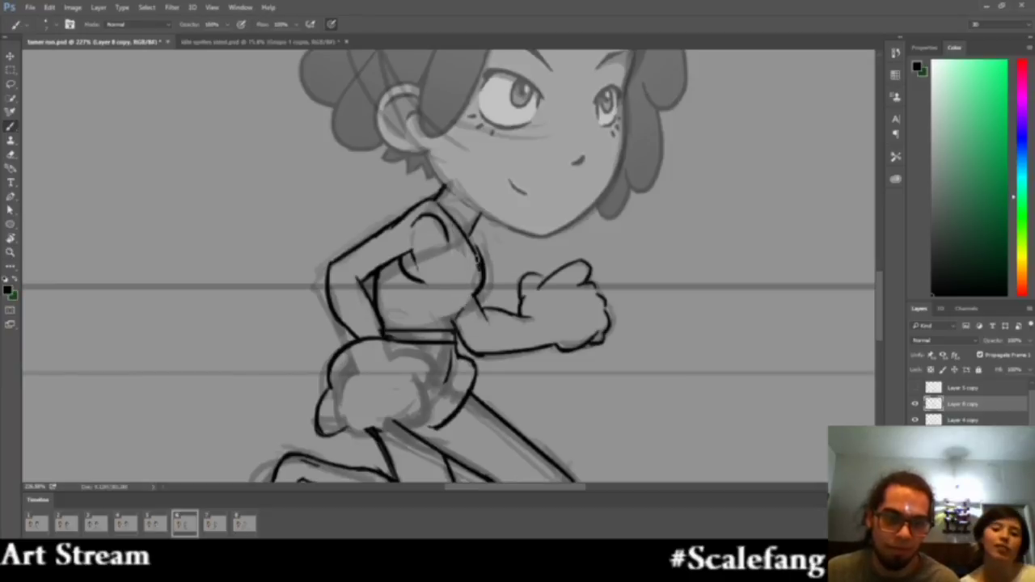
drag(479, 271, 455, 303)
key(e)
drag(477, 249, 483, 282)
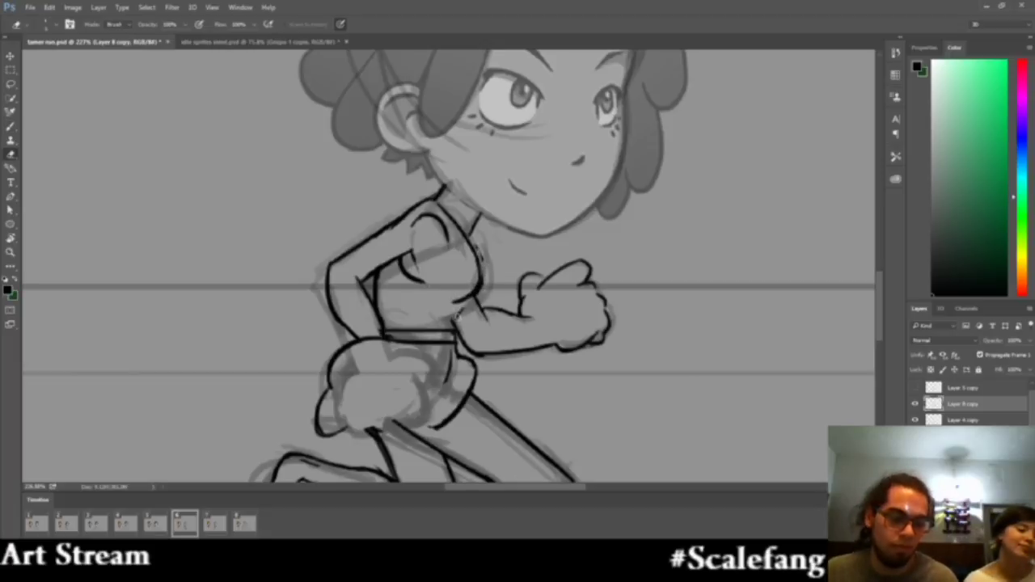
key(b)
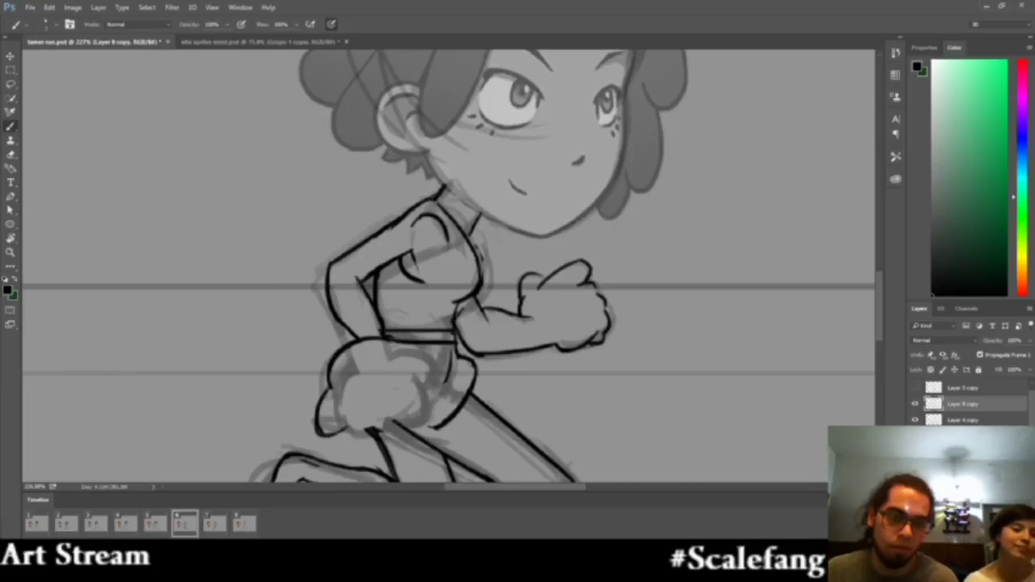
Compare the pose in frame 6 with frames 5 and 7
key(z)
mouse_move(512, 285)
mouse_down()
mouse_move(498, 306)
mouse_move(489, 285)
mouse_move(505, 287)
mouse_move(477, 288)
mouse_move(511, 287)
mouse_move(479, 200)
mouse_up()
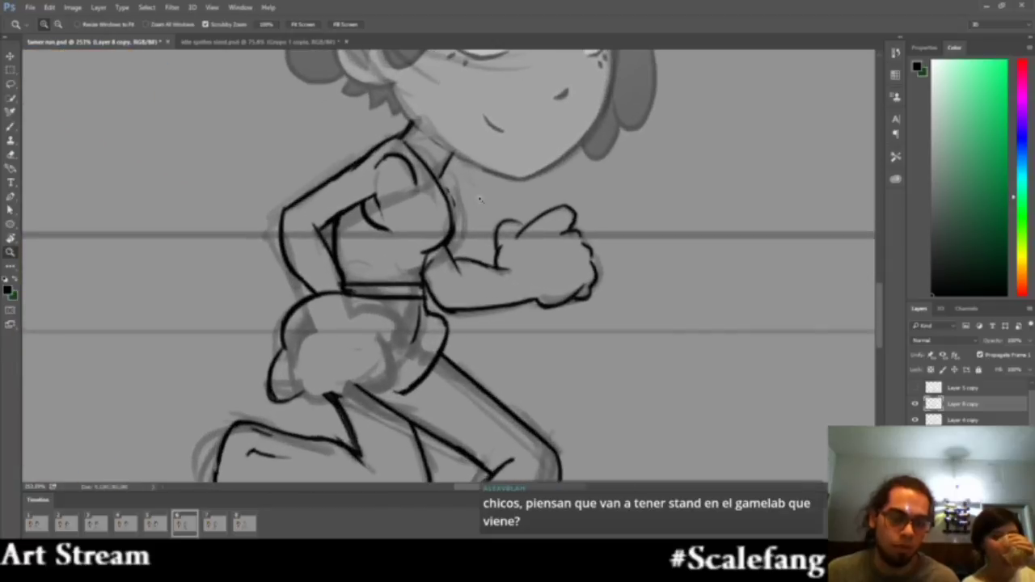
drag(524, 234, 526, 247)
click(156, 524)
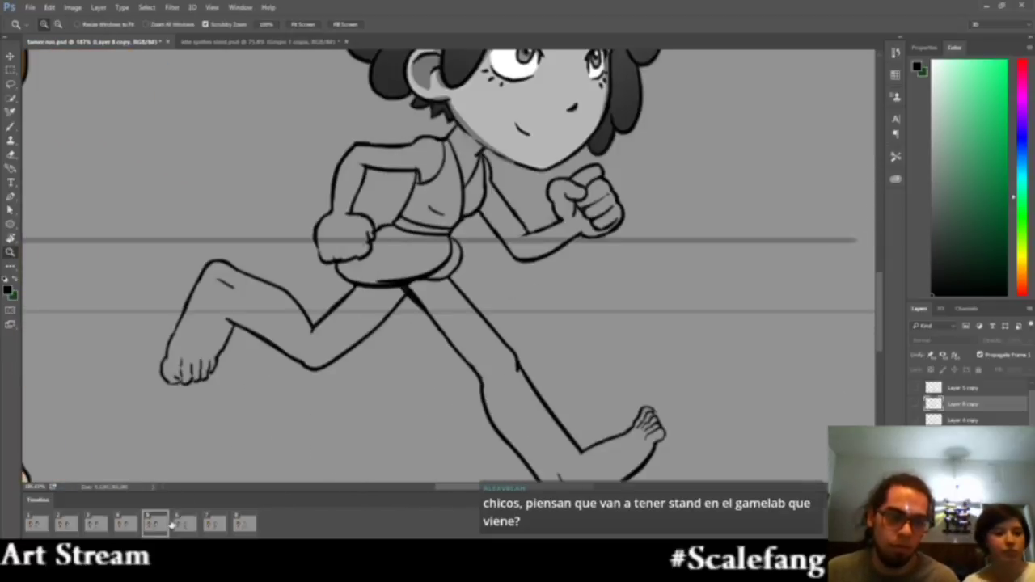
click(185, 524)
click(214, 524)
click(184, 525)
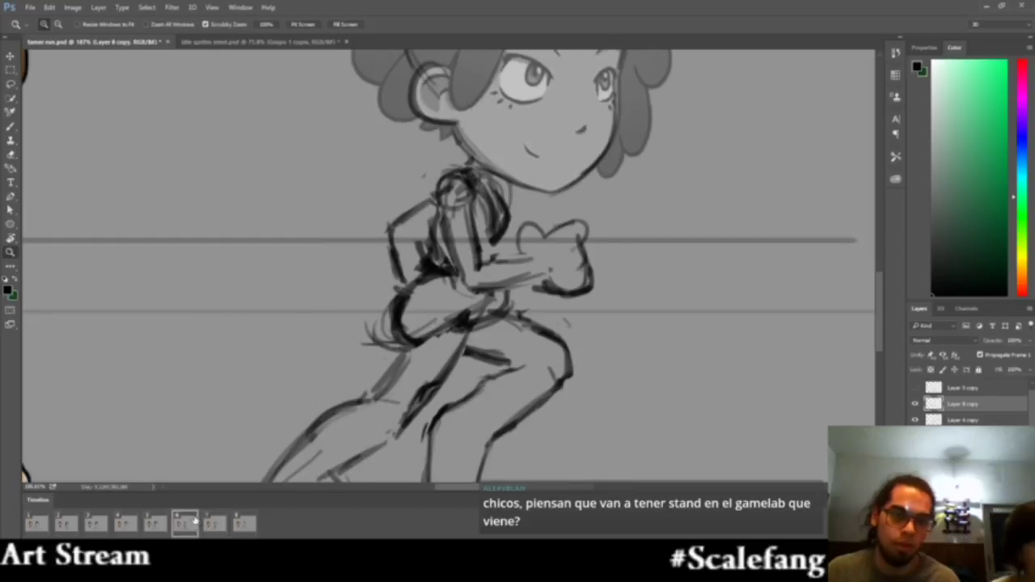
drag(544, 248, 561, 254)
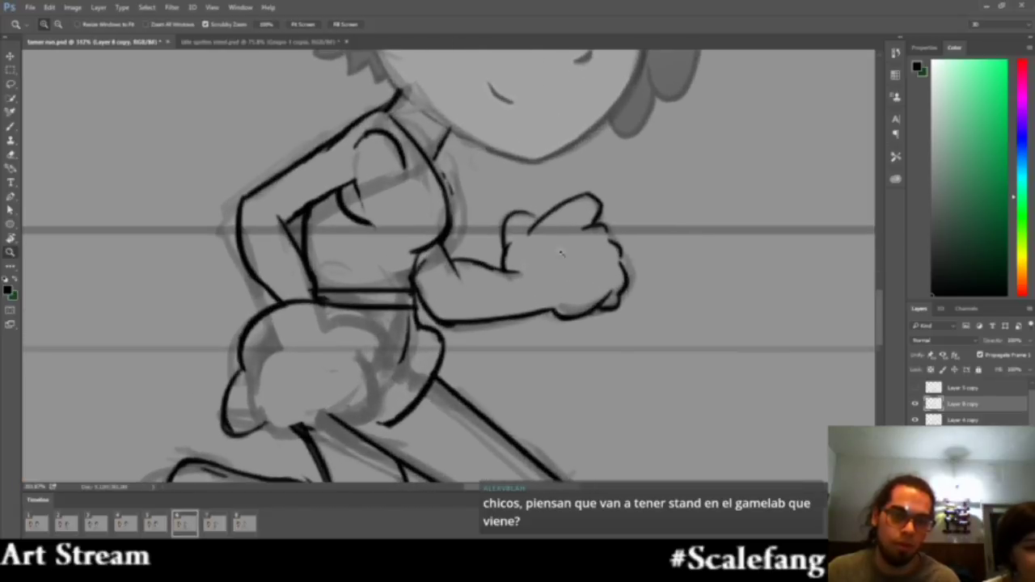
key(e)
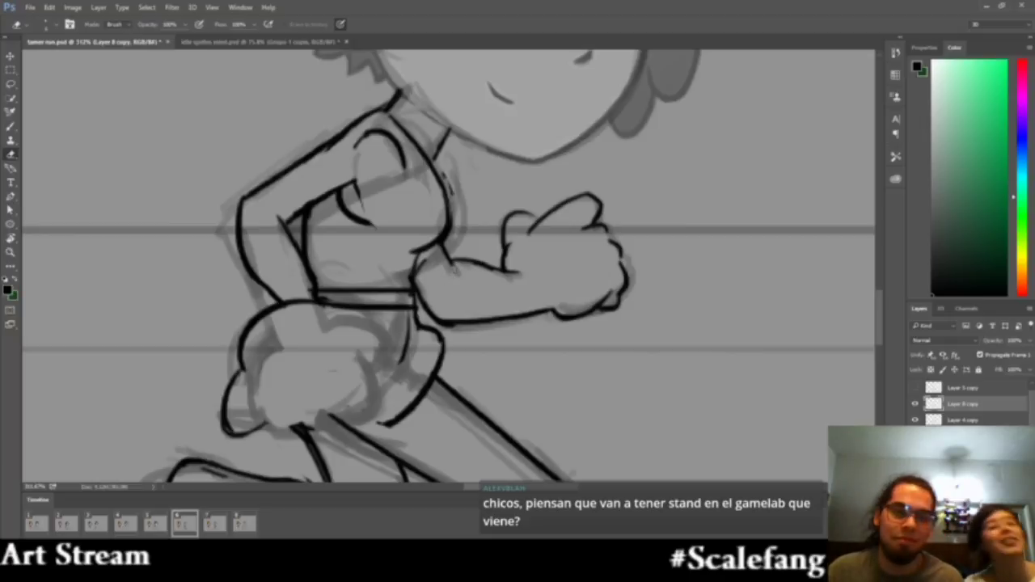
Lasso the upper line of the forward forearm and nudge it slightly downward to match the sketch
key(l)
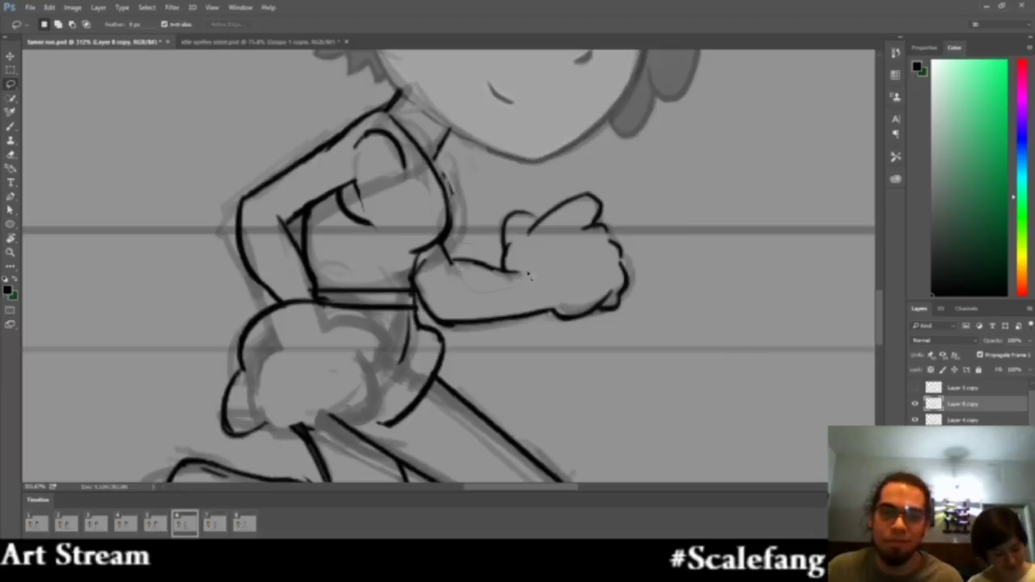
drag(514, 273, 456, 248)
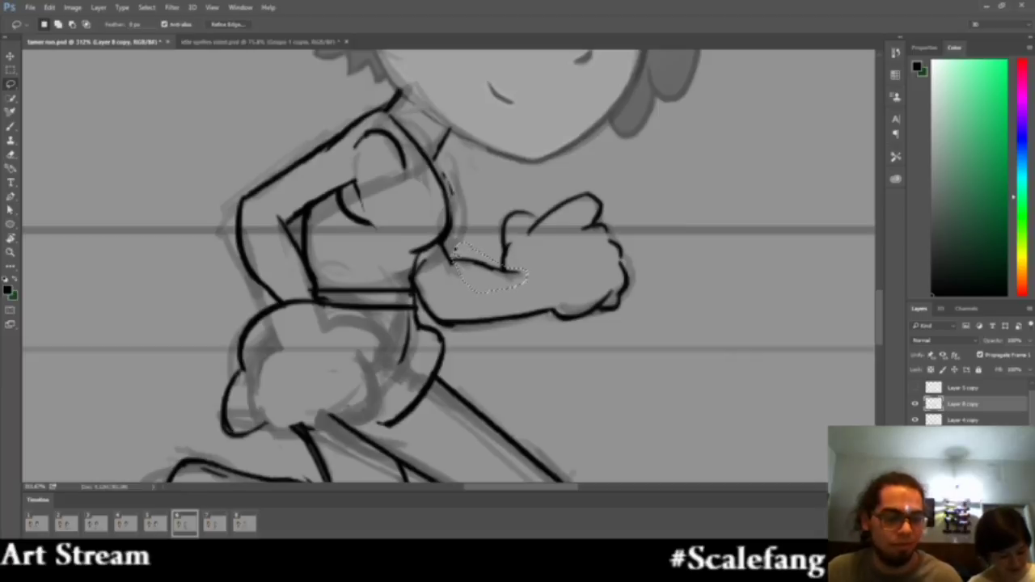
key(v)
key(Down)
key(Down)
key(Down)
key(Down)
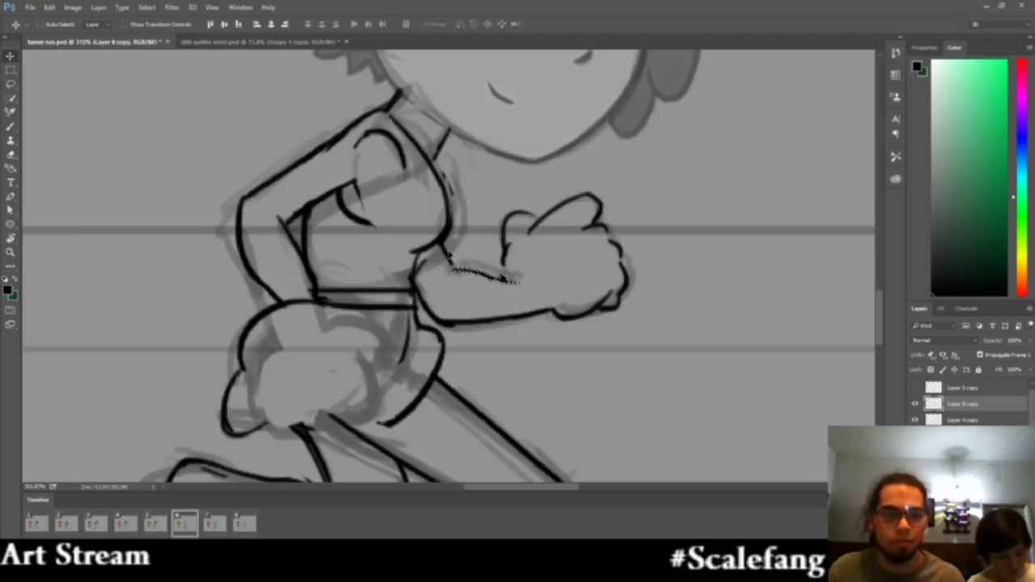
key(ctrl+d)
Clean up the elbow end of the forward forearm's upper line and join it to the line below the chest
key(e)
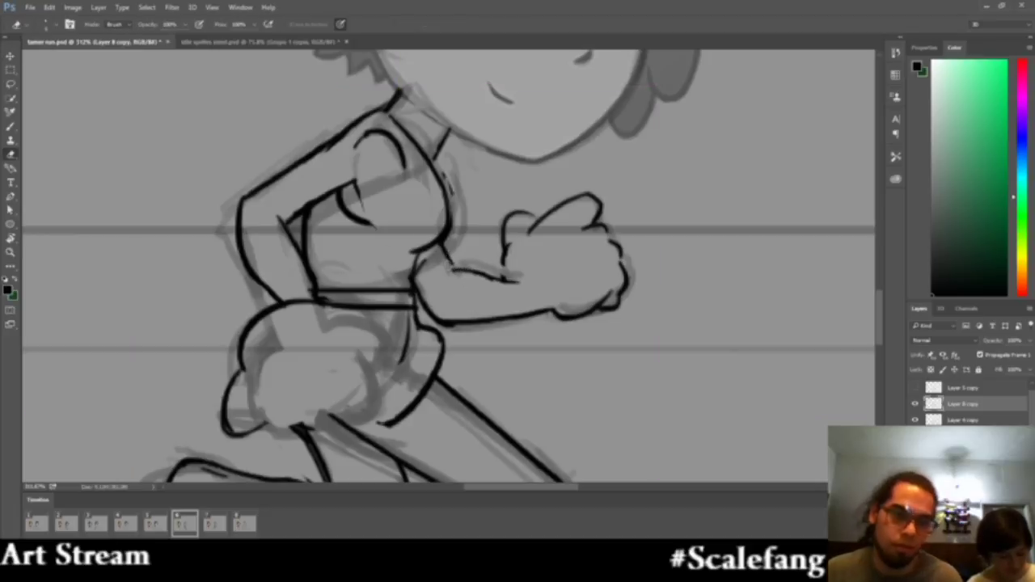
mouse_move(448, 261)
mouse_down()
mouse_move(441, 252)
mouse_move(459, 266)
mouse_up()
key(b)
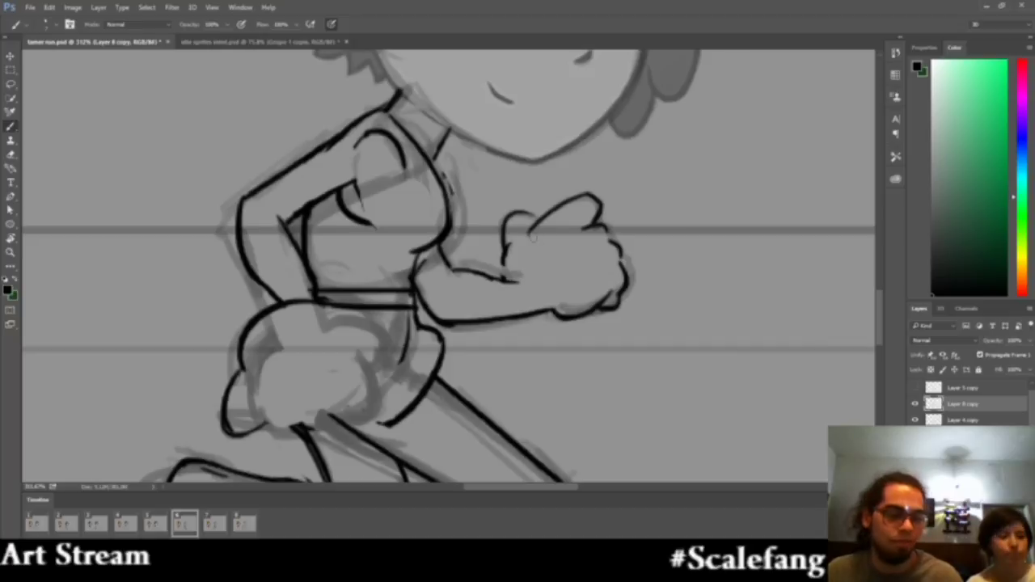
Erase the finger line's inner end on the forward fist and draw the curled thumb overlapping it
key(e)
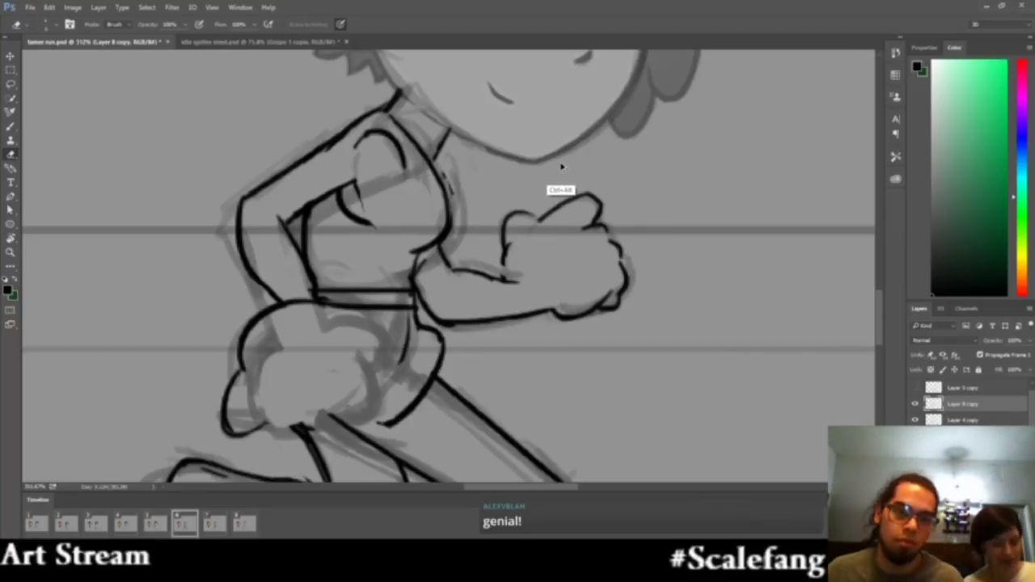
key(b)
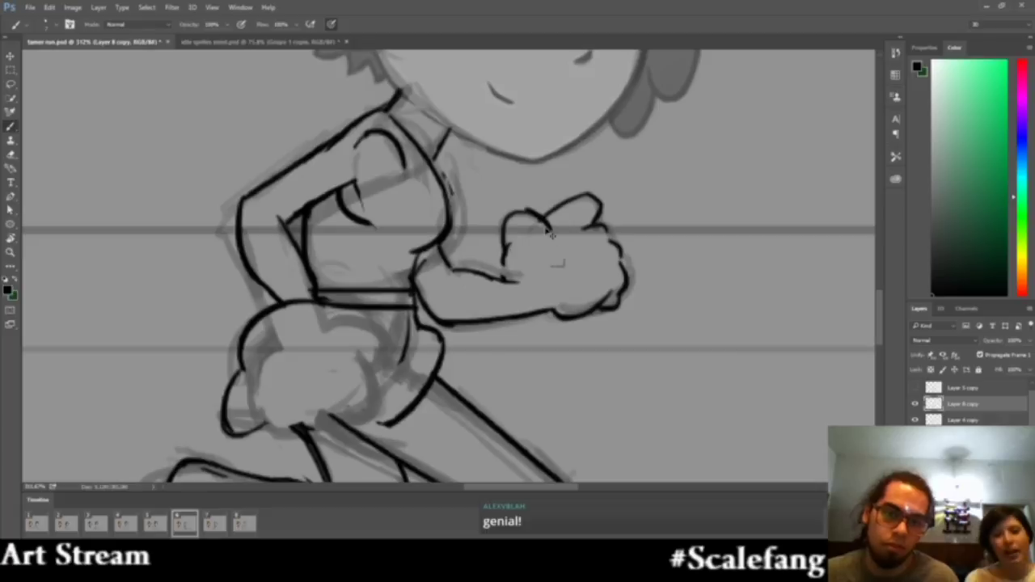
mouse_move(527, 214)
mouse_down()
mouse_move(554, 236)
mouse_move(556, 252)
mouse_move(558, 239)
mouse_move(549, 257)
mouse_move(556, 244)
mouse_up()
key(ctrl+z)
key(ctrl+z)
key(ctrl+z)
key(ctrl+z)
key(ctrl+z)
key(ctrl+z)
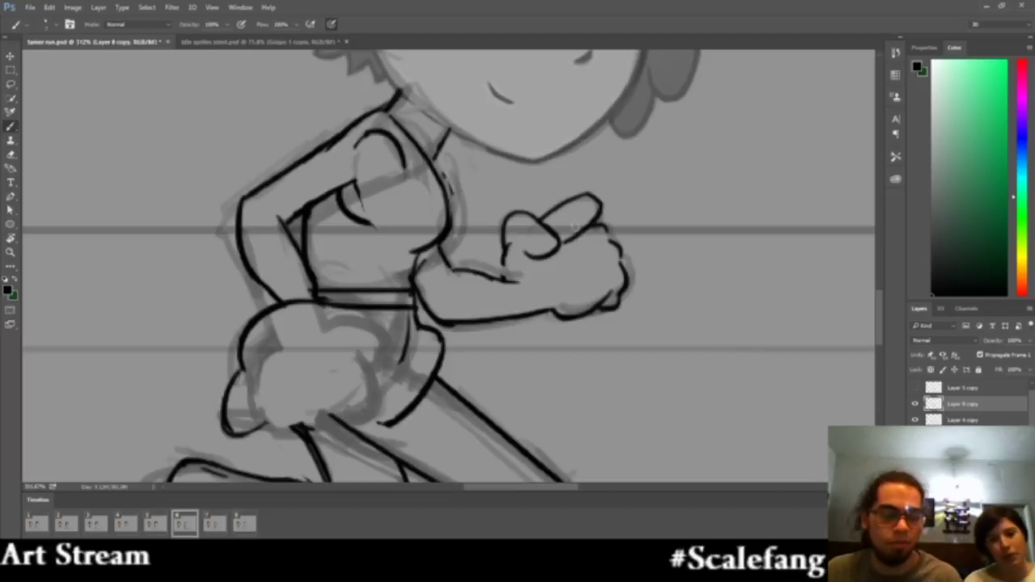
Redraw the forward fist's top finger with a shorter rounded tip and add crease lines below the thumb
key(e)
mouse_move(605, 203)
mouse_down()
mouse_move(597, 213)
mouse_move(610, 210)
mouse_move(572, 191)
mouse_move(590, 227)
mouse_move(571, 200)
mouse_up()
key(b)
key(ctrl+z)
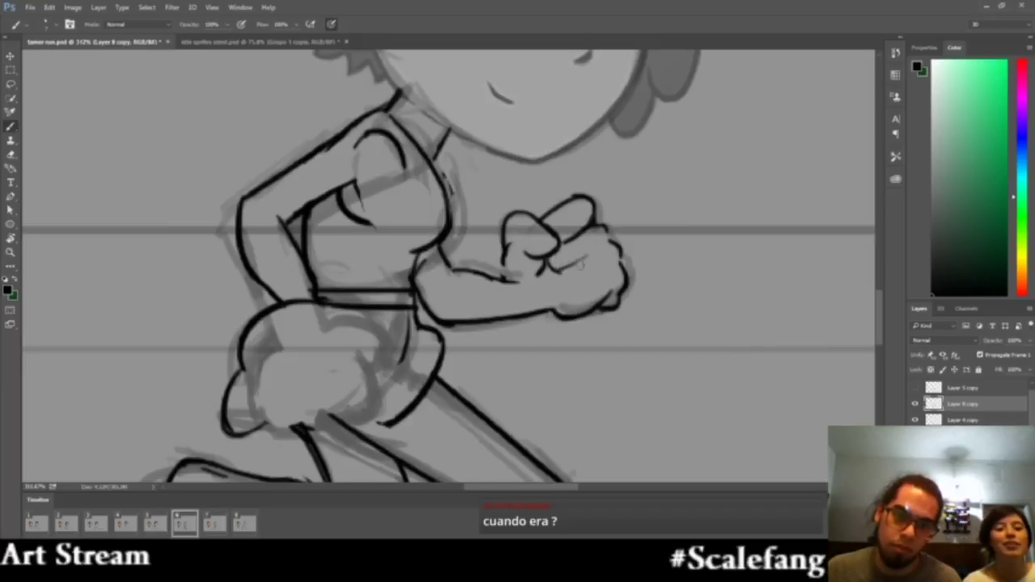
Redraw the line at the base of the forward hand's thumb so it joins the forearm
key(z)
alt+click(548, 368)
click(558, 336)
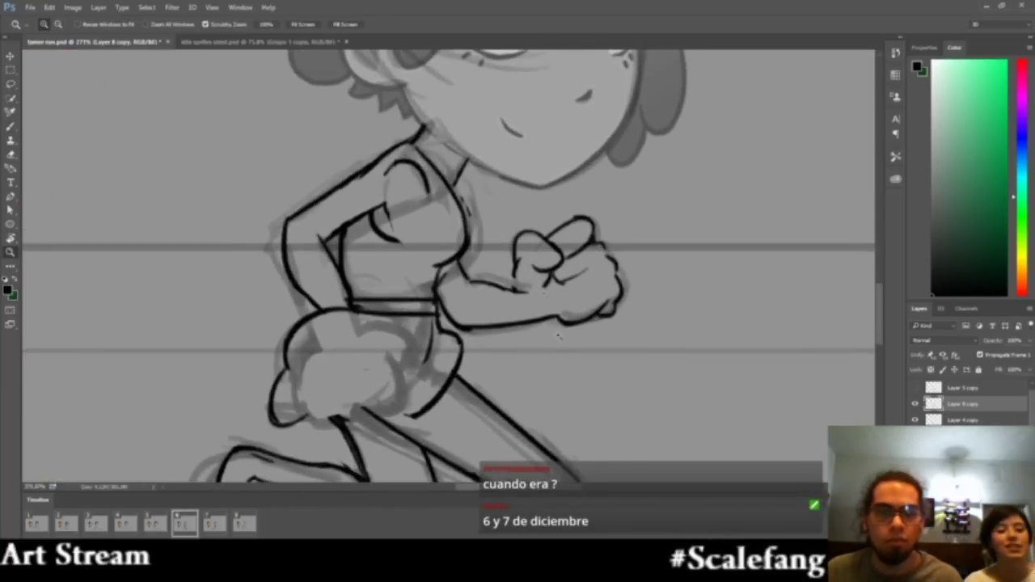
click(525, 289)
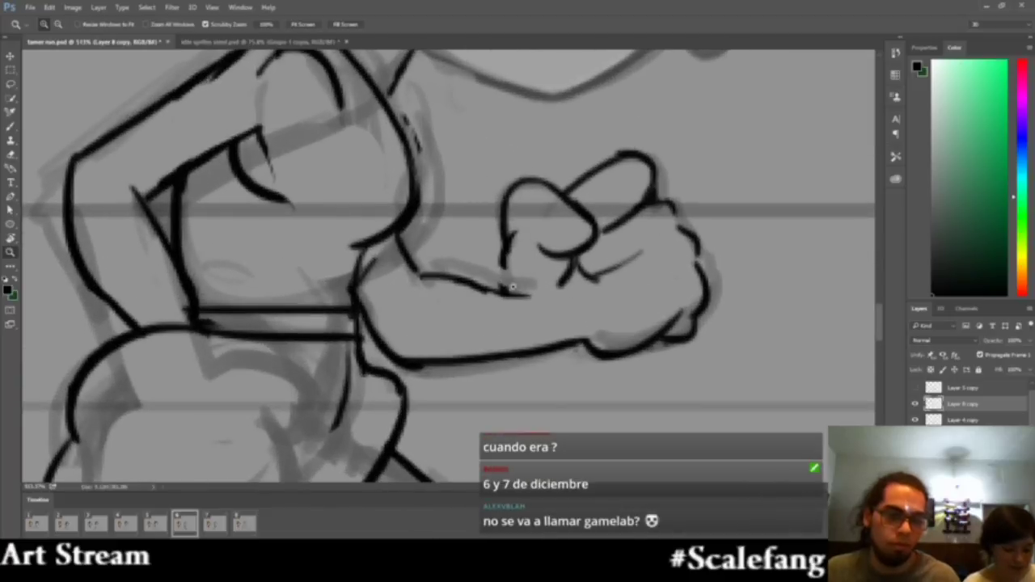
key(b)
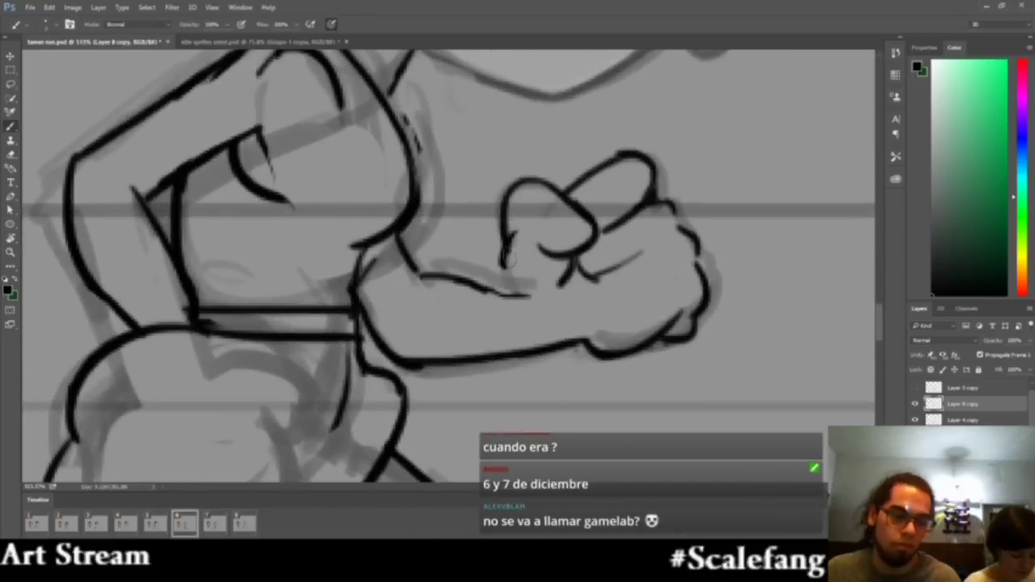
mouse_move(505, 249)
mouse_down()
mouse_move(516, 291)
mouse_move(499, 318)
mouse_up()
key(z)
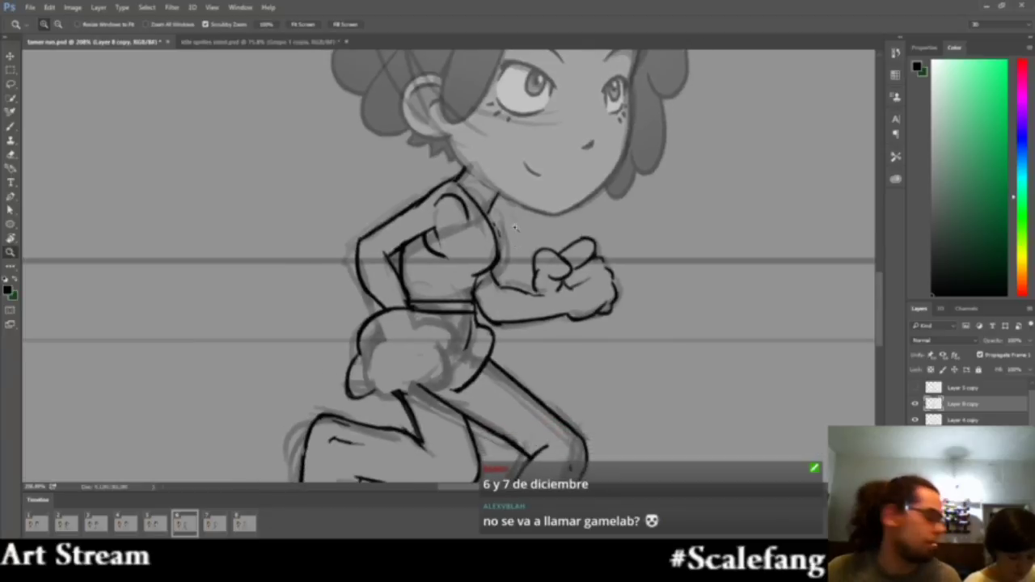
mouse_move(648, 304)
mouse_down()
mouse_move(592, 315)
mouse_move(654, 322)
mouse_up()
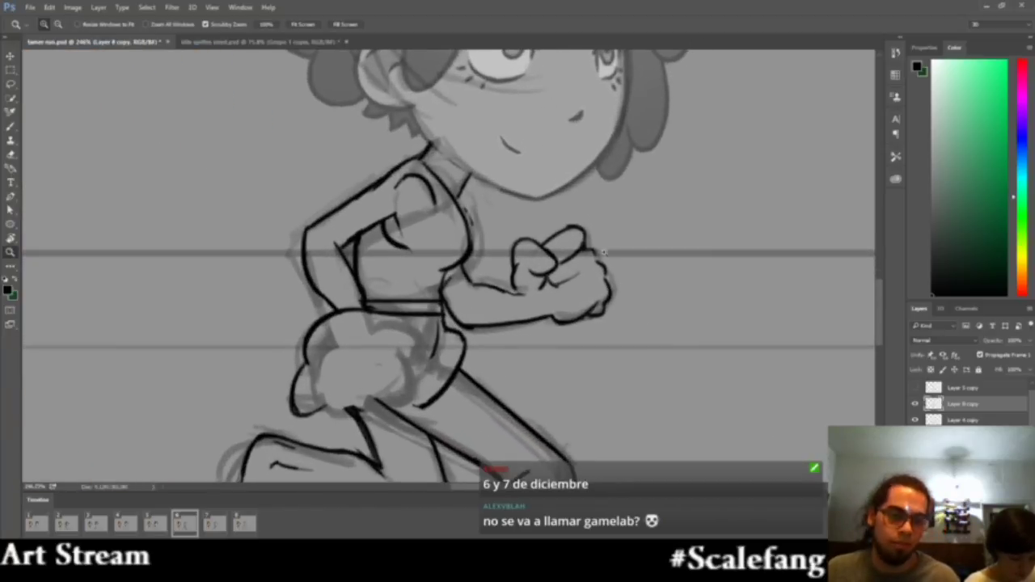
Select the forward fist with a freehand outline and rotate it slightly clockwise on the wrist
key(l)
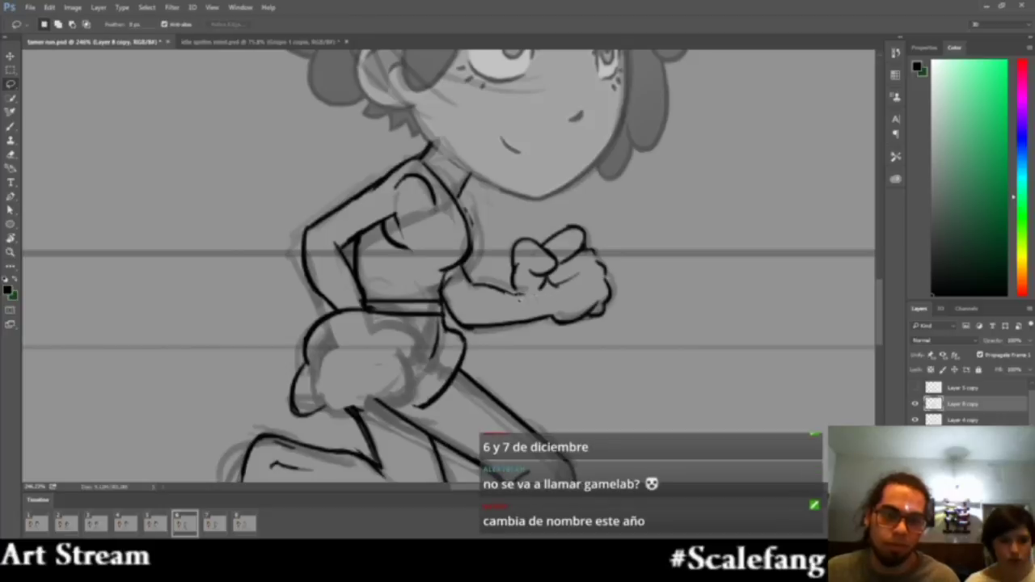
mouse_move(533, 298)
mouse_down()
mouse_move(497, 280)
mouse_move(497, 236)
mouse_move(618, 205)
mouse_move(636, 323)
mouse_move(559, 339)
mouse_move(524, 293)
mouse_up()
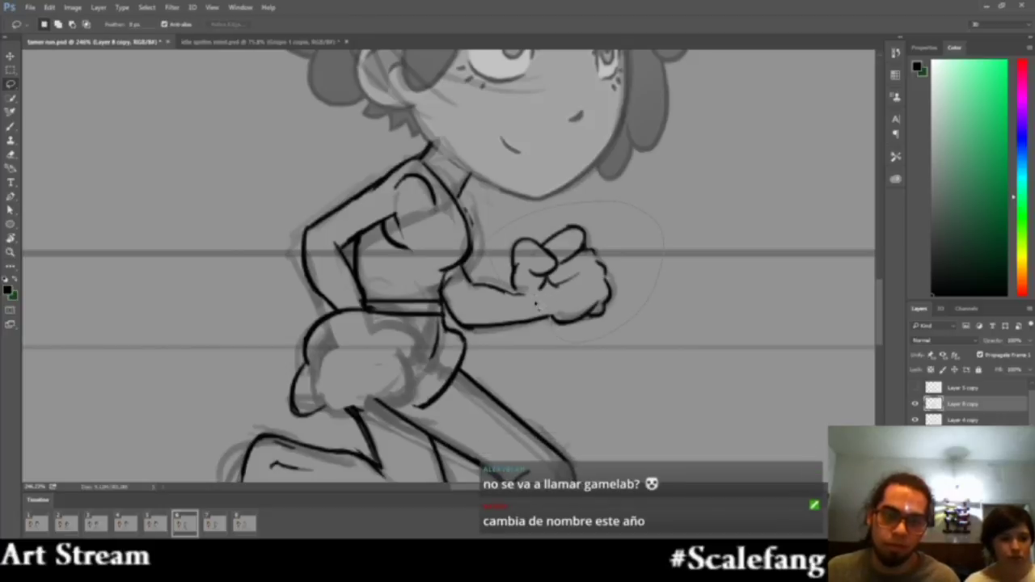
key(ctrl+t)
drag(697, 258, 663, 296)
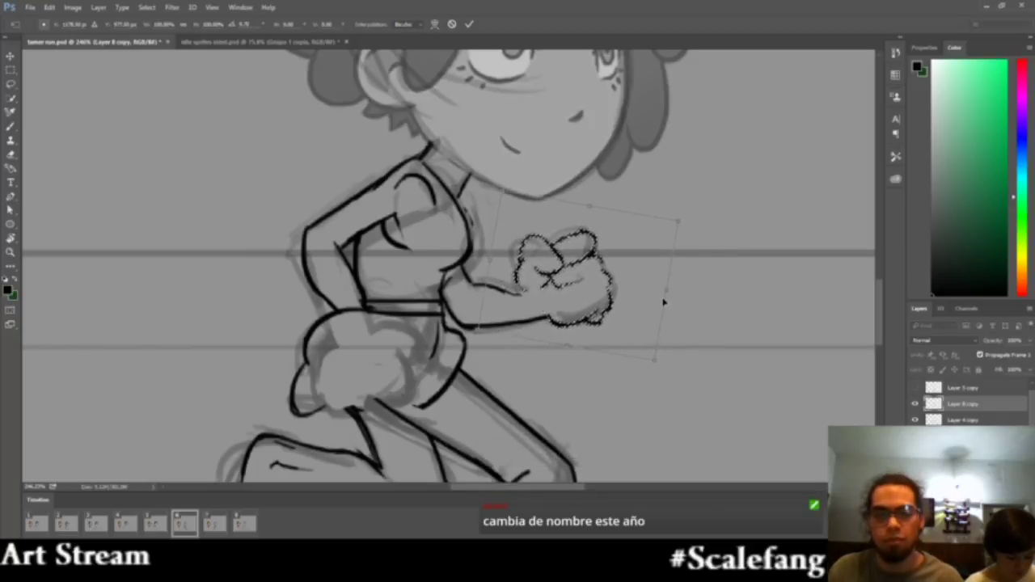
key(Return)
key(ctrl+d)
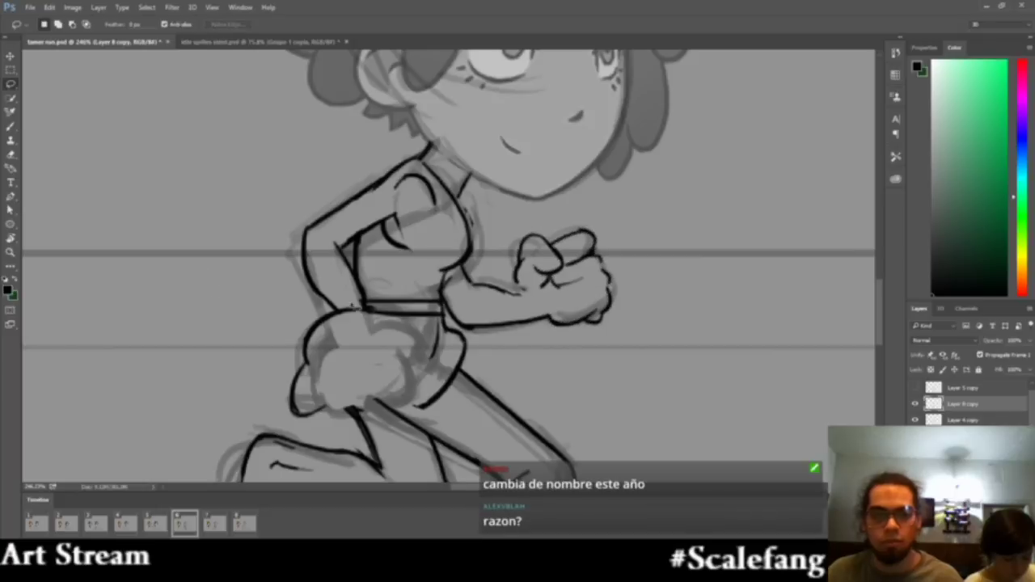
Extend the base of the forward thumb's outline down to the forearm's upper line and trim the overlapping end
key(z)
drag(495, 293, 527, 275)
key(b)
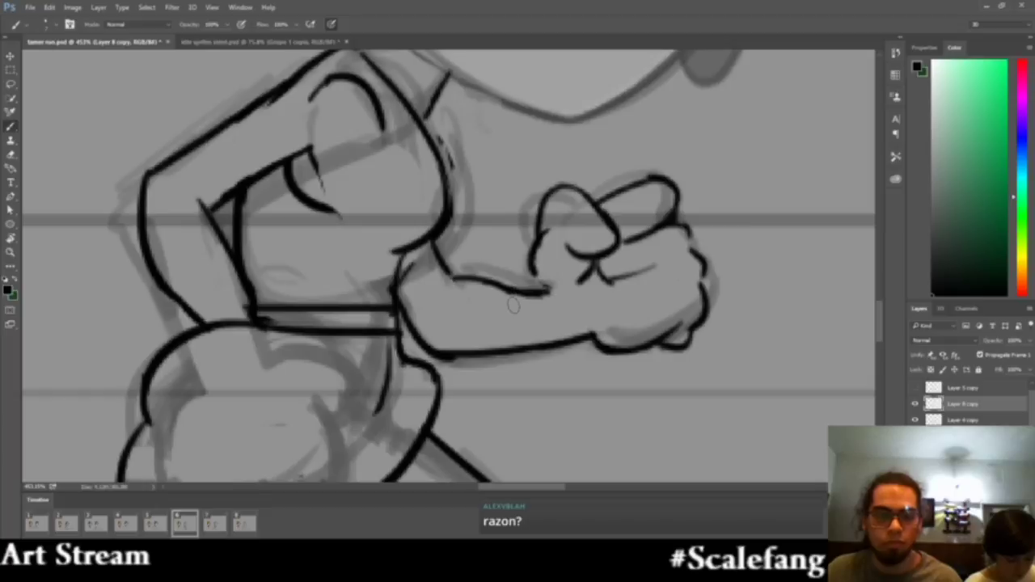
key(e)
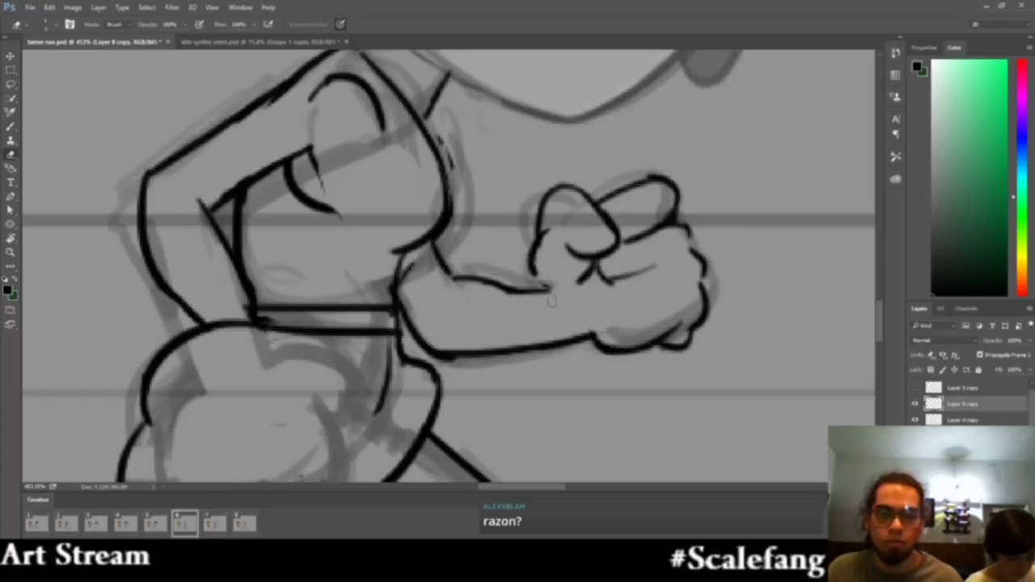
key(b)
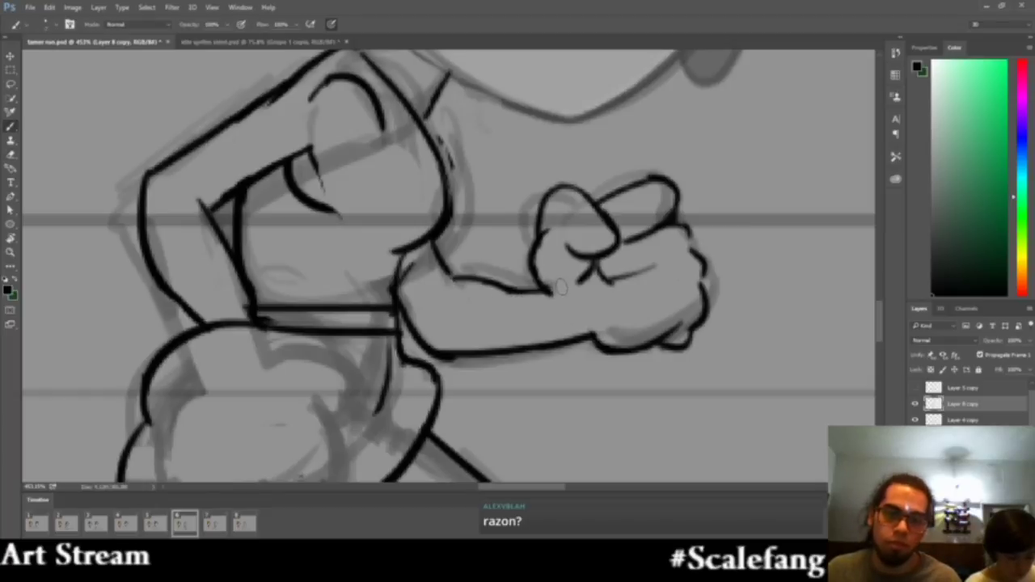
key(e)
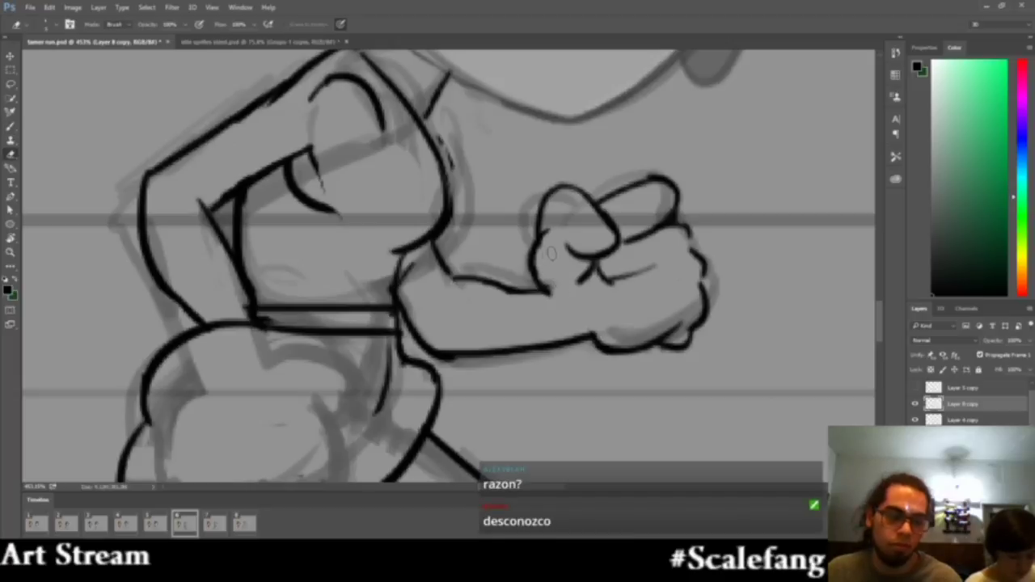
key(z)
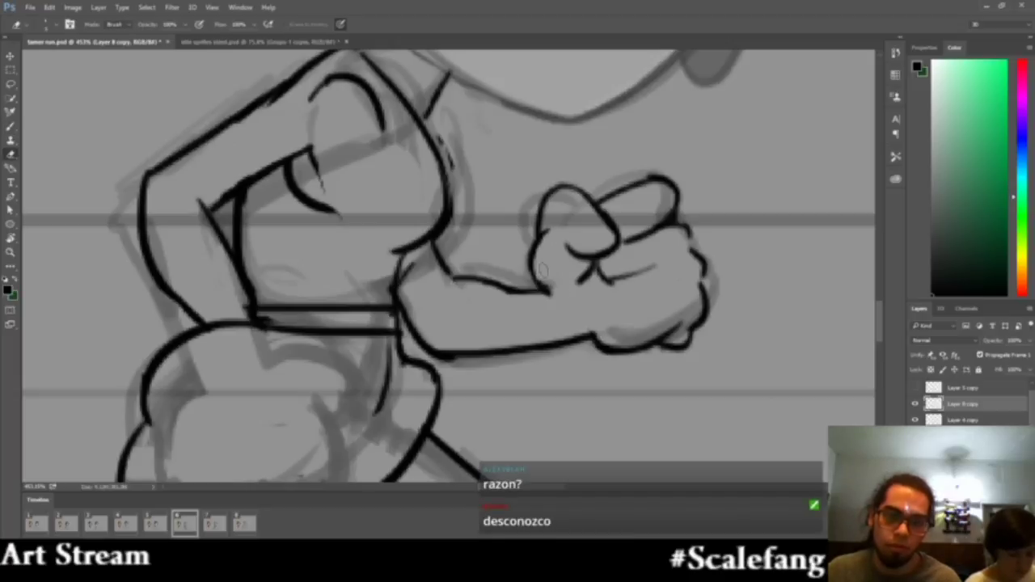
Erase the forward fist's lowest knuckle bump, redraw the top finger's tip fuller and rounder, and trim the crease below the thumb
drag(593, 295, 605, 274)
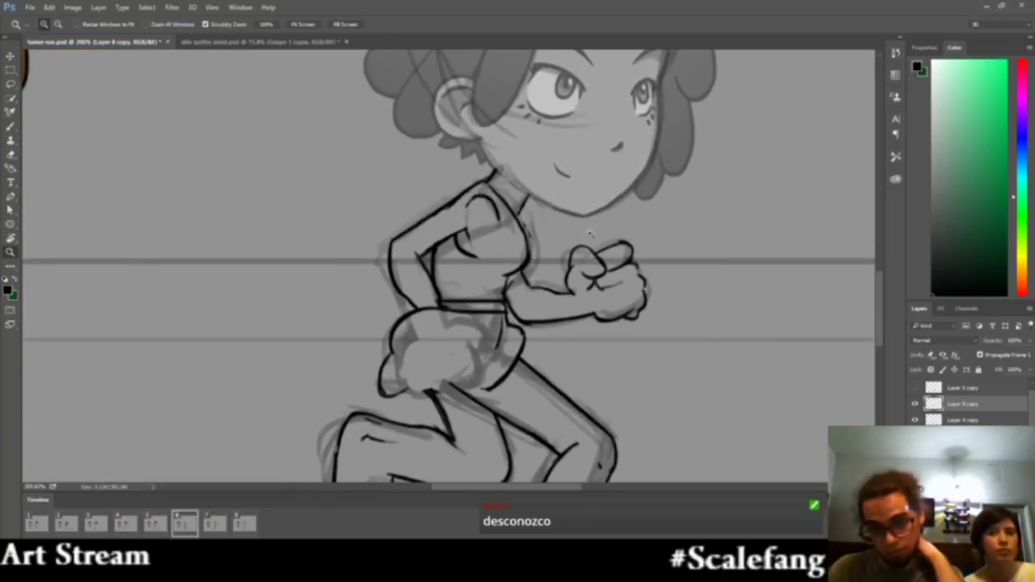
scroll(647, 332, up, 3)
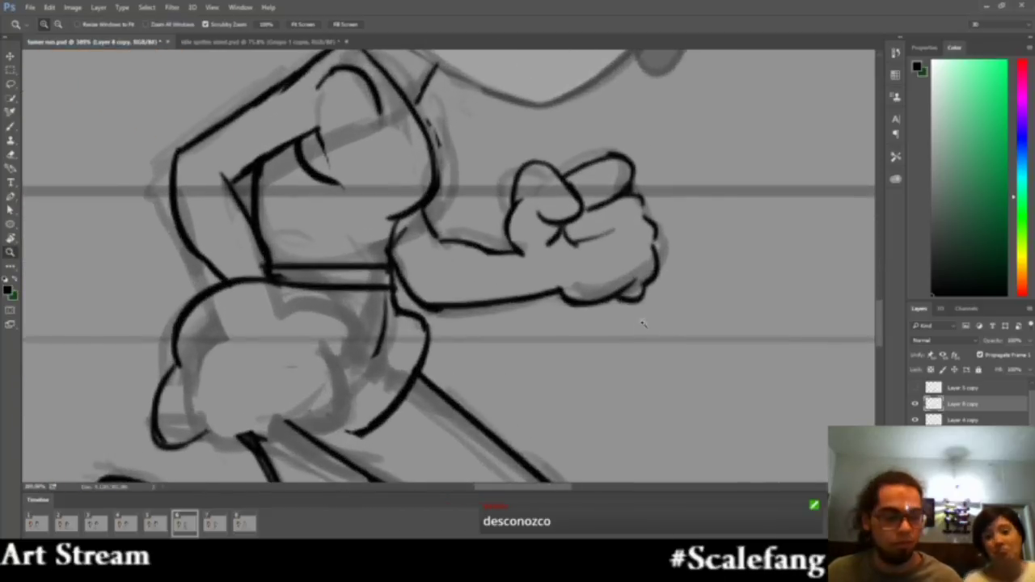
key(e)
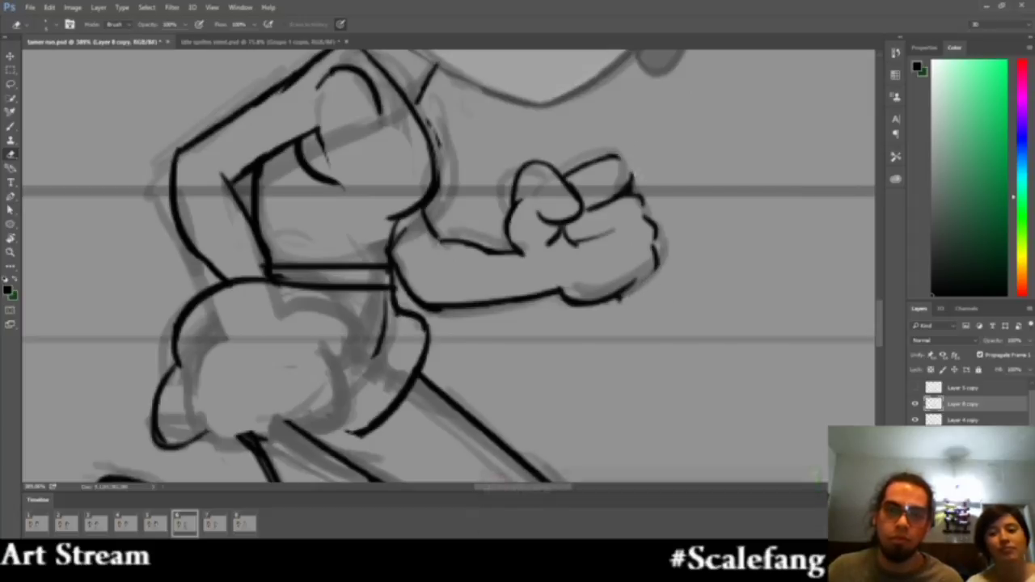
key(b)
key(ctrl+z)
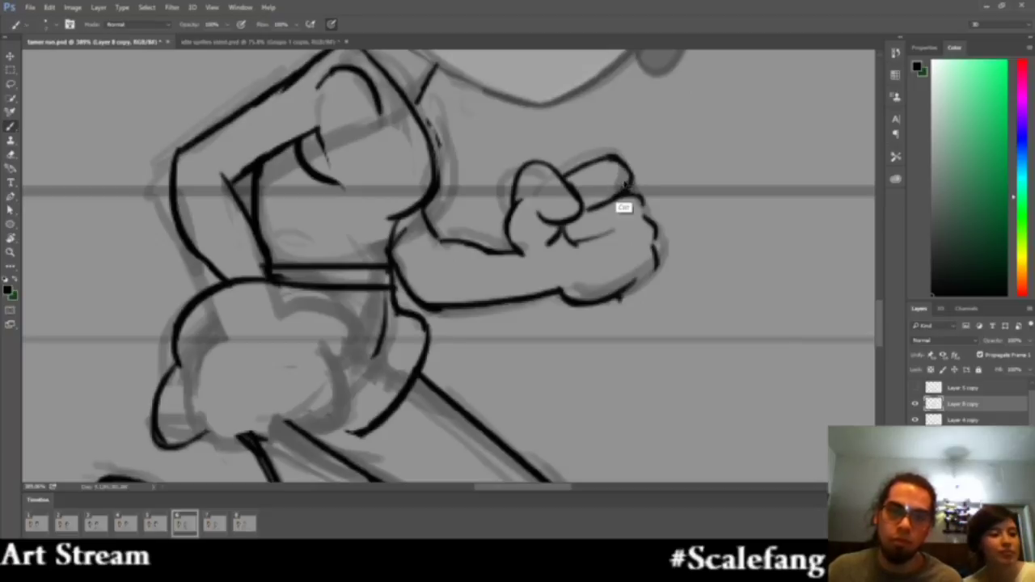
drag(629, 191, 613, 157)
key(ctrl+z)
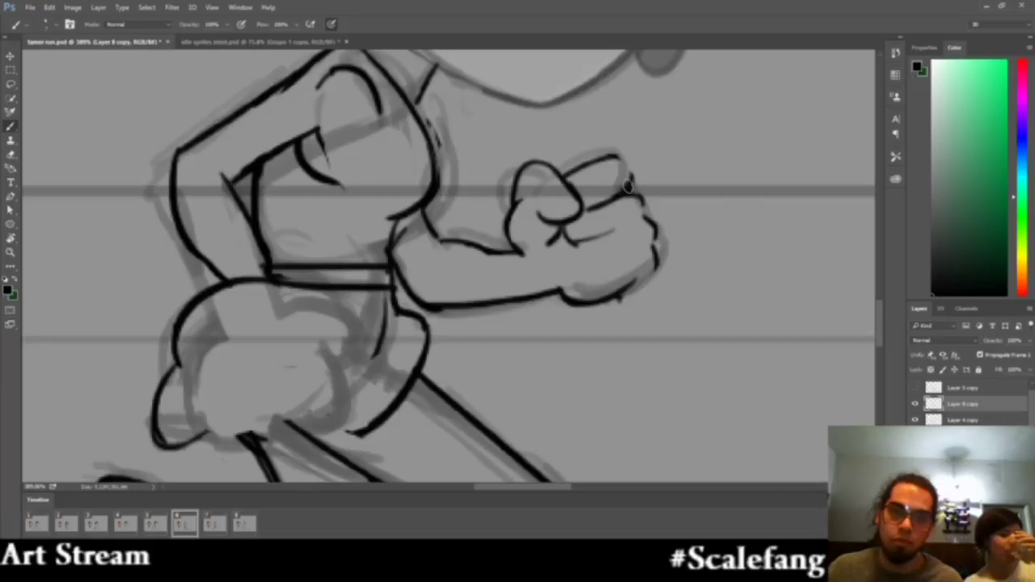
drag(629, 191, 613, 156)
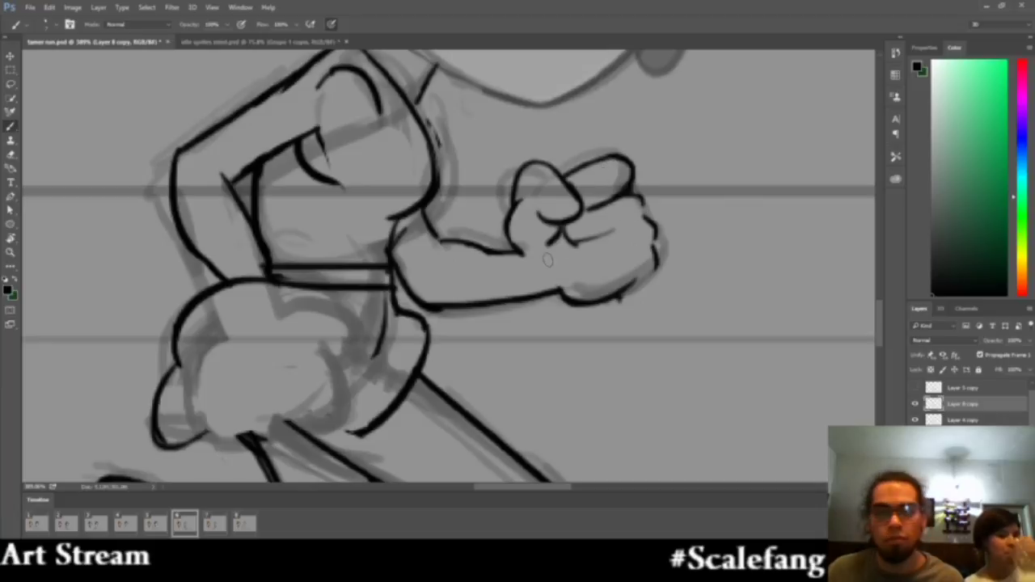
key(e)
mouse_move(555, 238)
mouse_down()
mouse_move(559, 228)
mouse_move(553, 244)
mouse_up()
key(b)
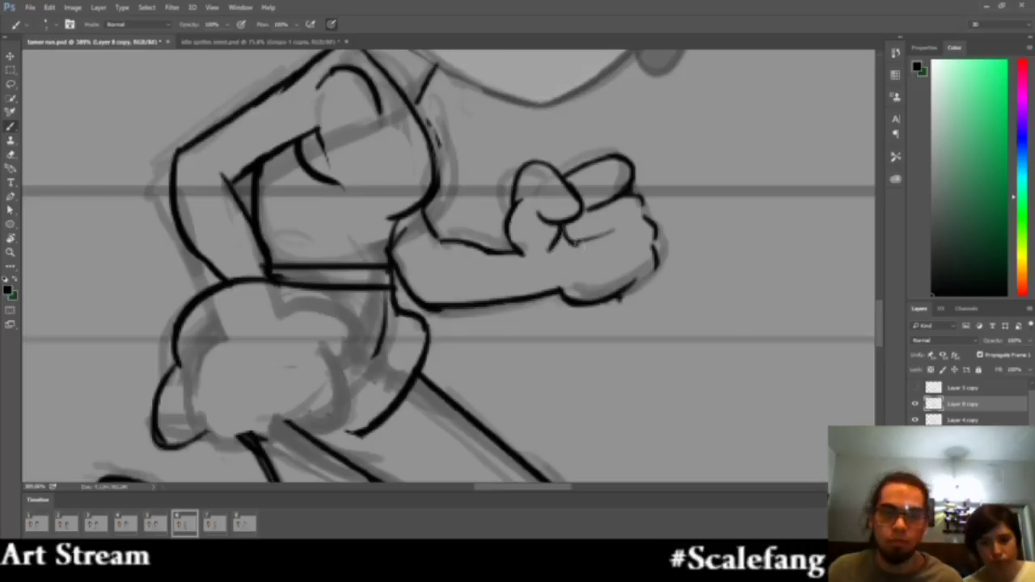
drag(589, 209, 633, 194)
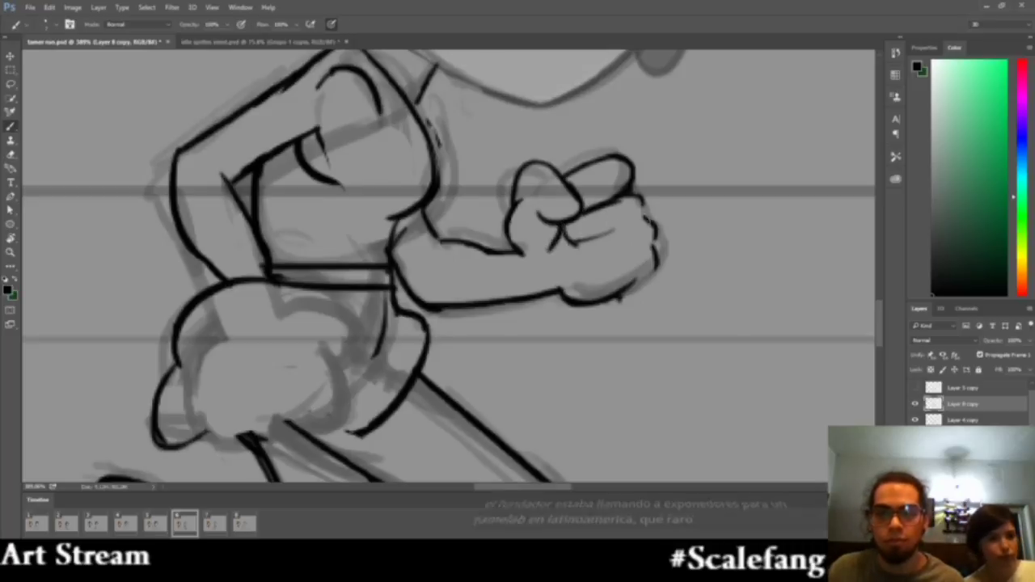
key(ctrl+z)
drag(615, 232, 621, 229)
key(ctrl+z)
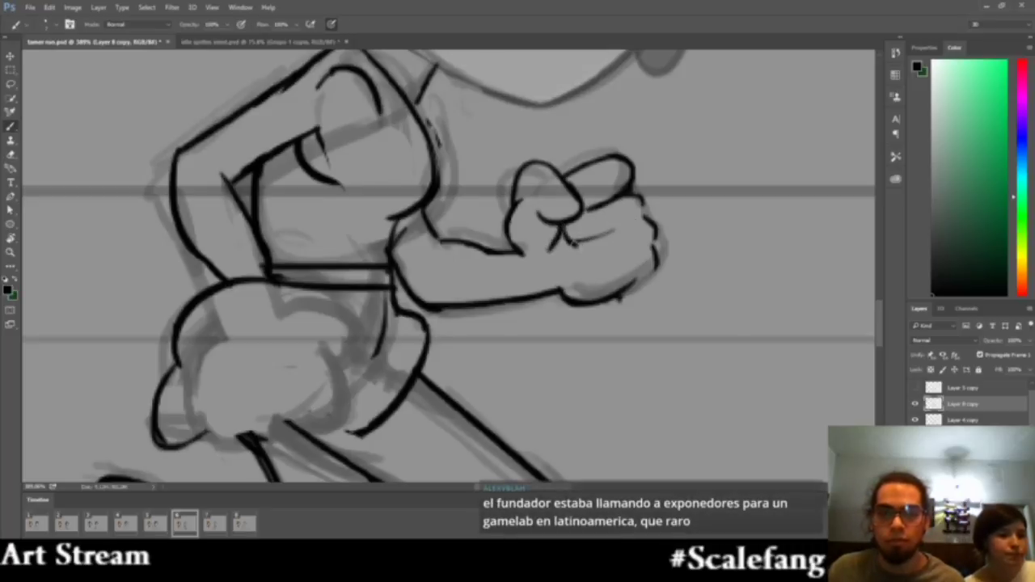
key(ctrl+z)
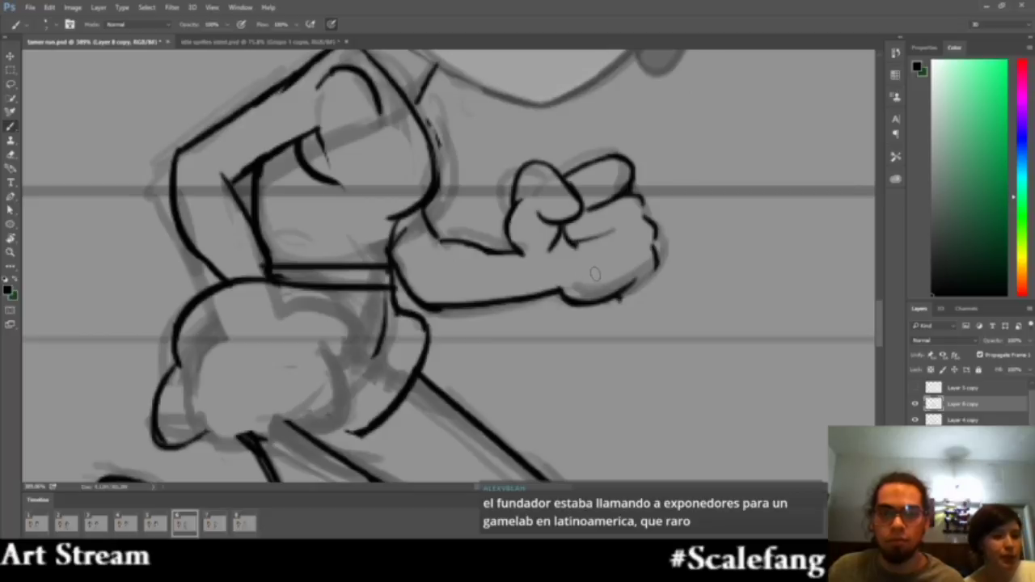
drag(651, 256, 592, 286)
key(ctrl+z)
key(ctrl+z)
key(ctrl+z)
Draw the forward fist's lower curled fingers with rounded inner ends, short separating lines and bumped outer knuckles
drag(572, 241, 585, 270)
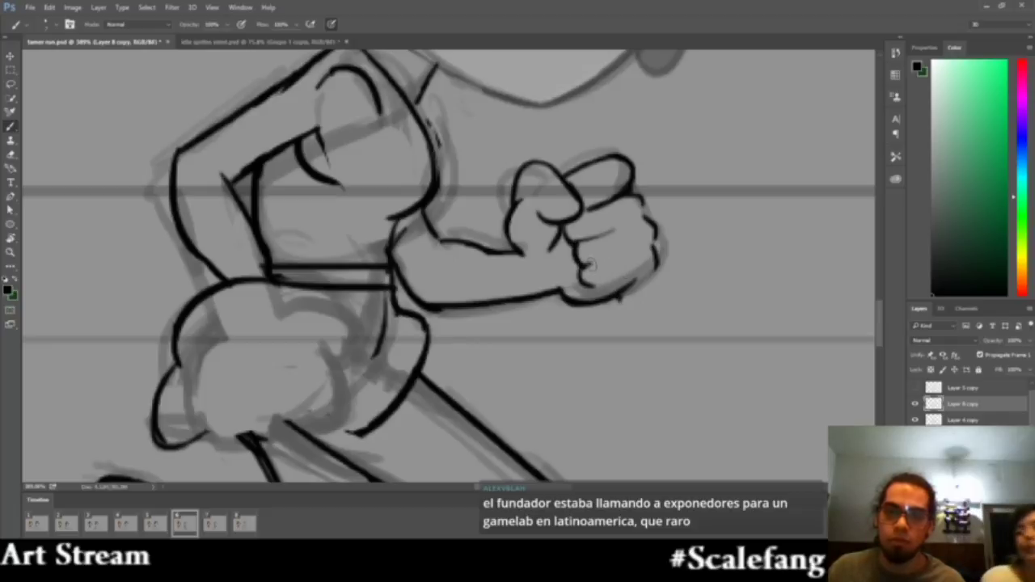
drag(577, 267, 612, 257)
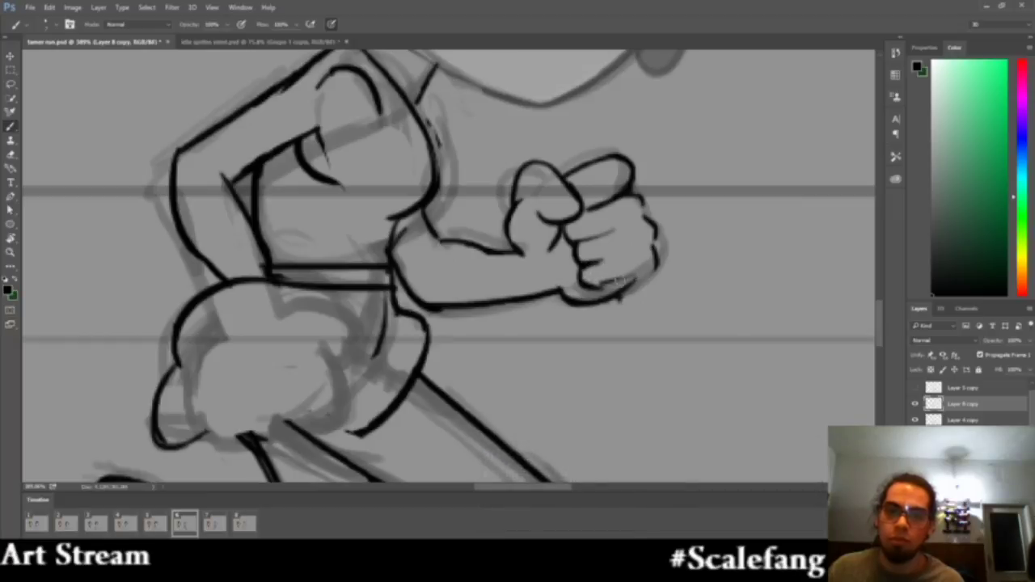
drag(656, 257, 585, 283)
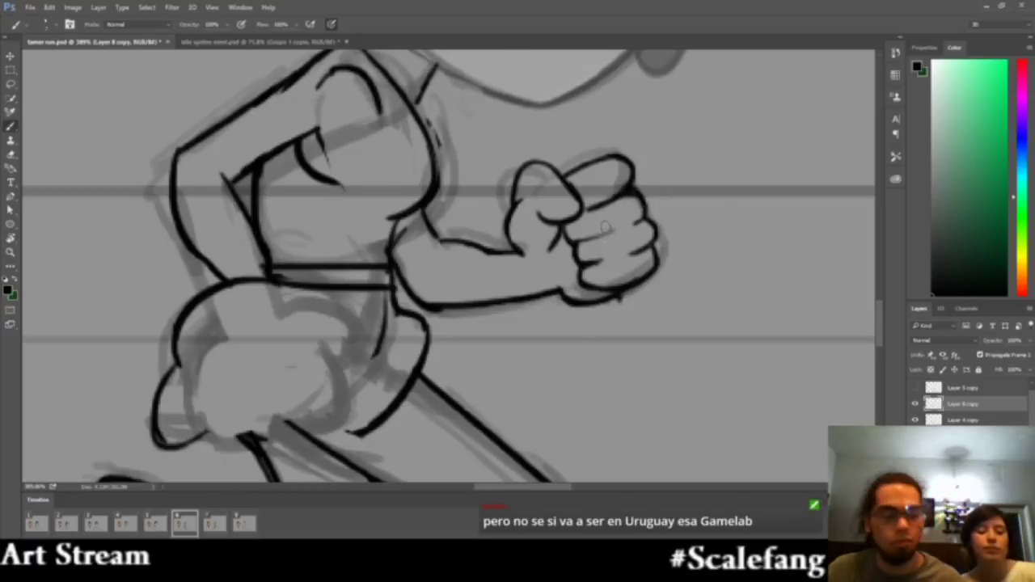
key(e)
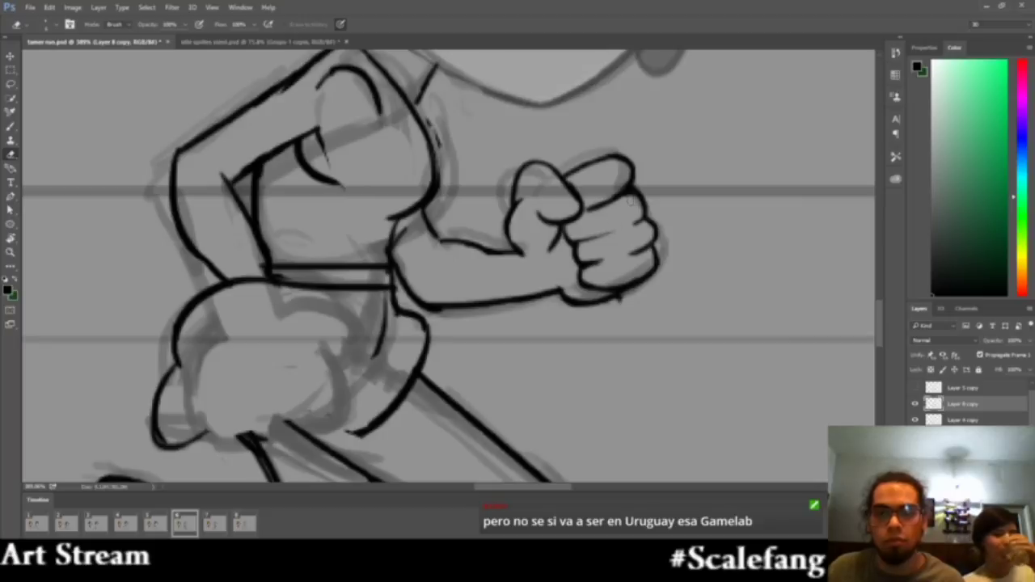
key(z)
mouse_move(684, 223)
mouse_down()
mouse_move(581, 235)
mouse_move(687, 235)
mouse_up()
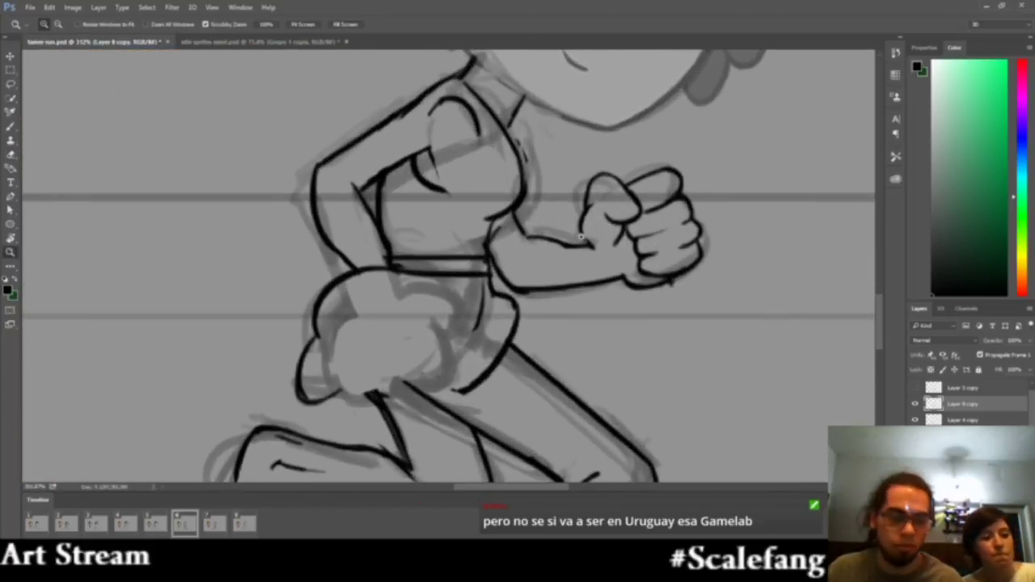
Smooth the forearm's underside into the heel of the forward hand and erase the stray line end below the little finger
key(b)
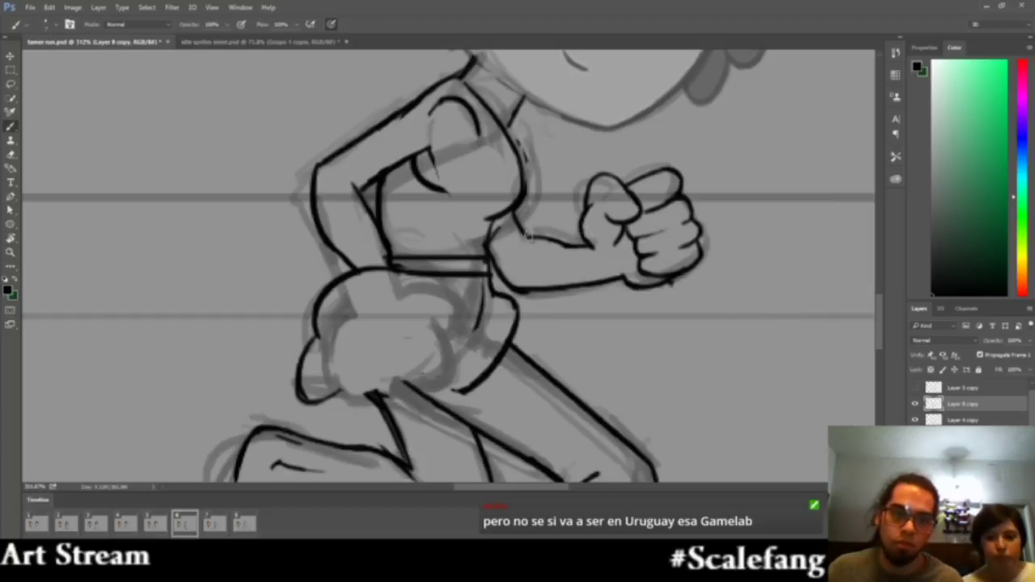
key(z)
mouse_move(557, 229)
mouse_down()
mouse_move(509, 227)
mouse_move(543, 224)
mouse_up()
drag(592, 269, 622, 268)
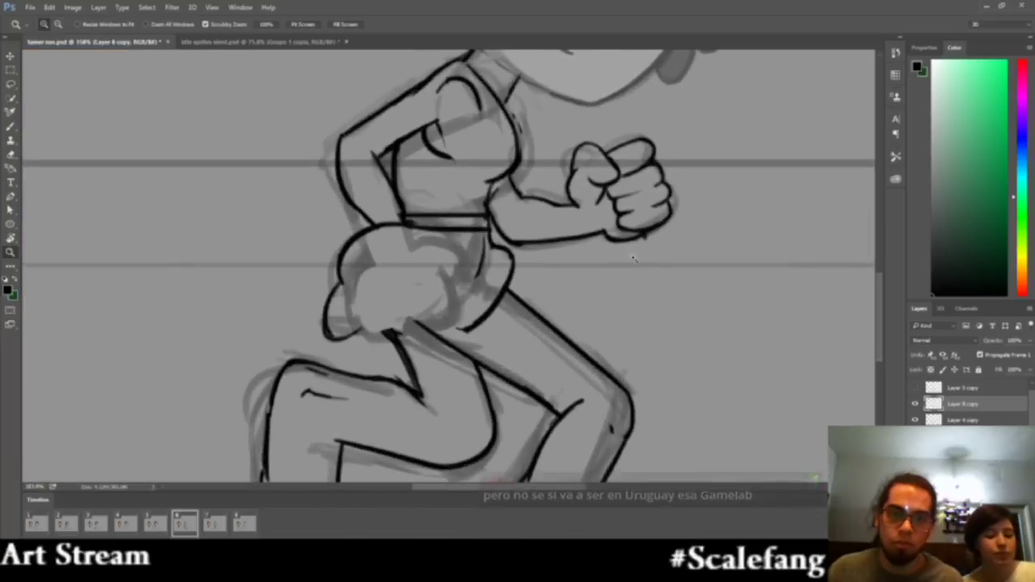
key(b)
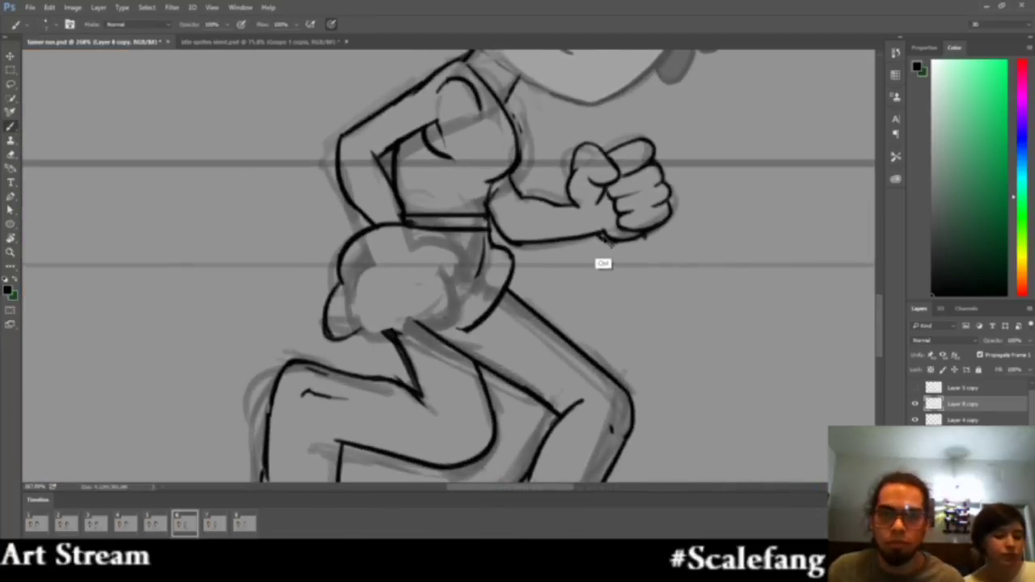
key(z)
mouse_move(613, 241)
mouse_down()
mouse_move(639, 245)
mouse_move(597, 215)
mouse_up()
key(e)
key(ctrl+z)
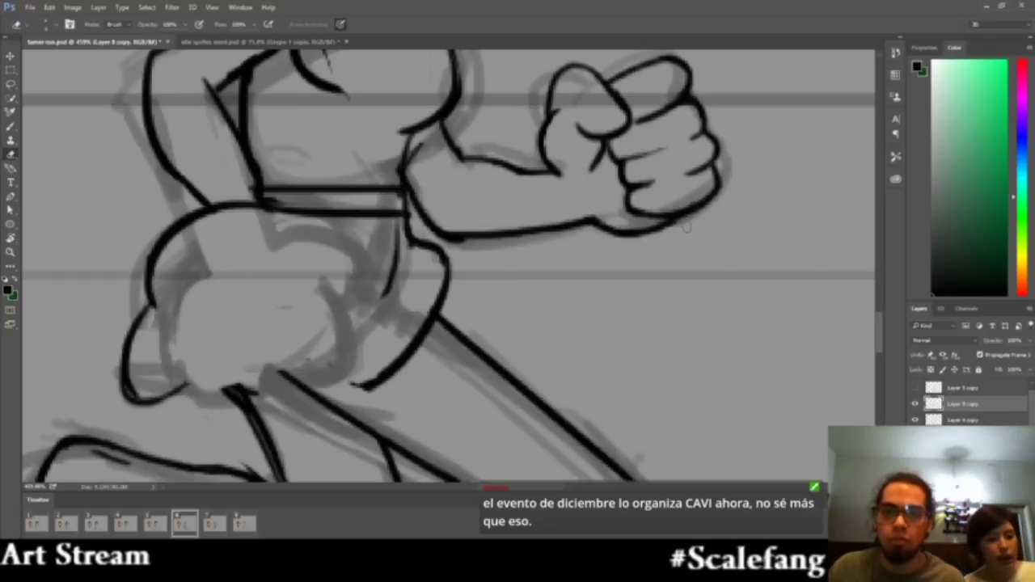
Save the run cycle document
key(z)
mouse_move(698, 228)
mouse_down()
mouse_move(659, 233)
mouse_move(683, 239)
mouse_move(571, 229)
mouse_up()
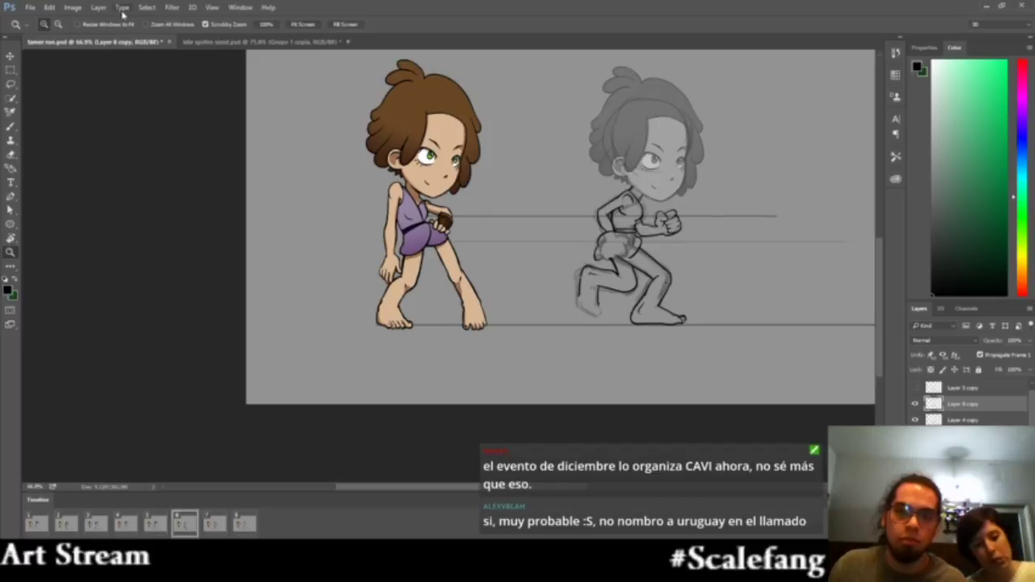
click(34, 6)
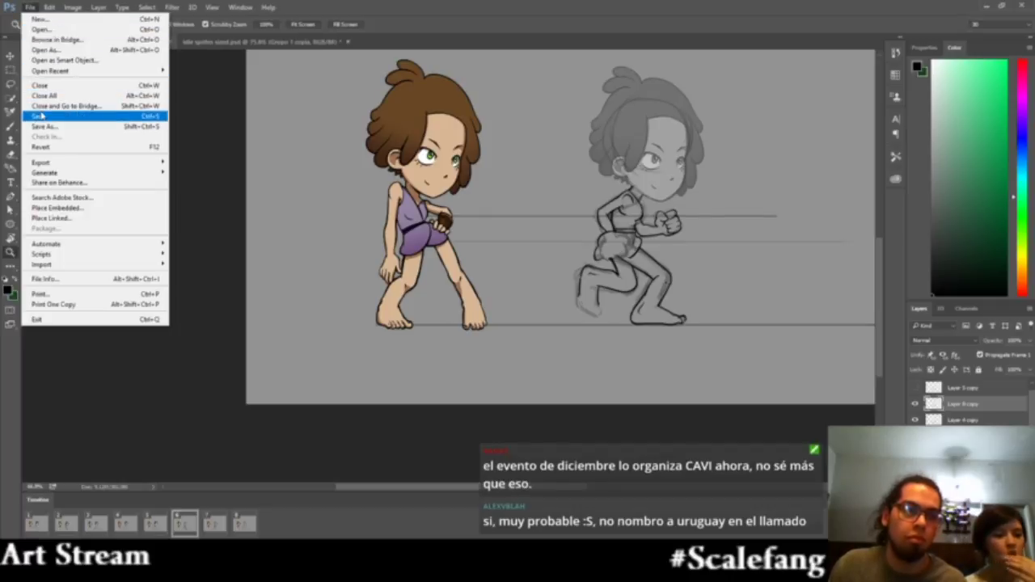
click(56, 115)
drag(689, 224, 757, 226)
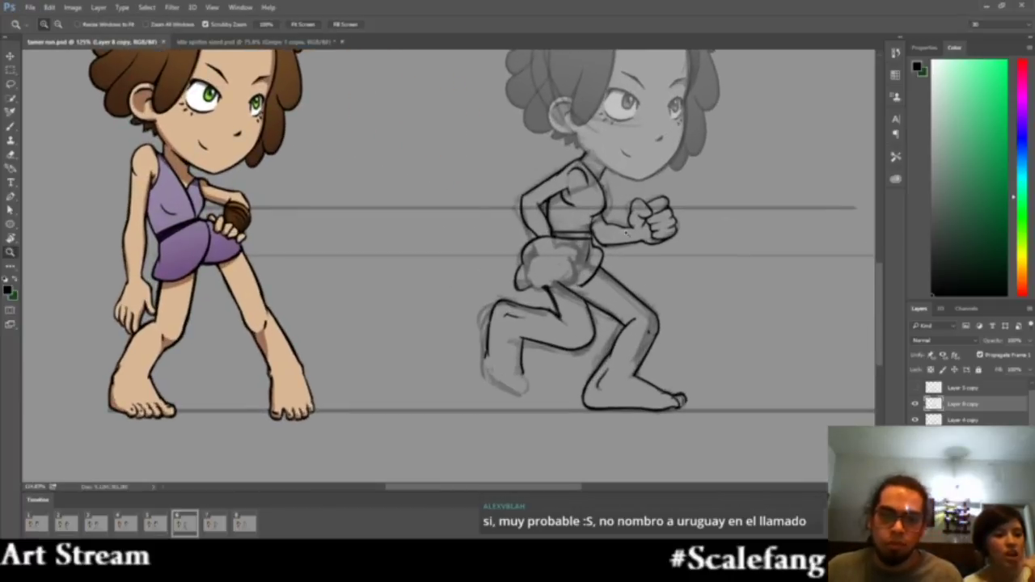